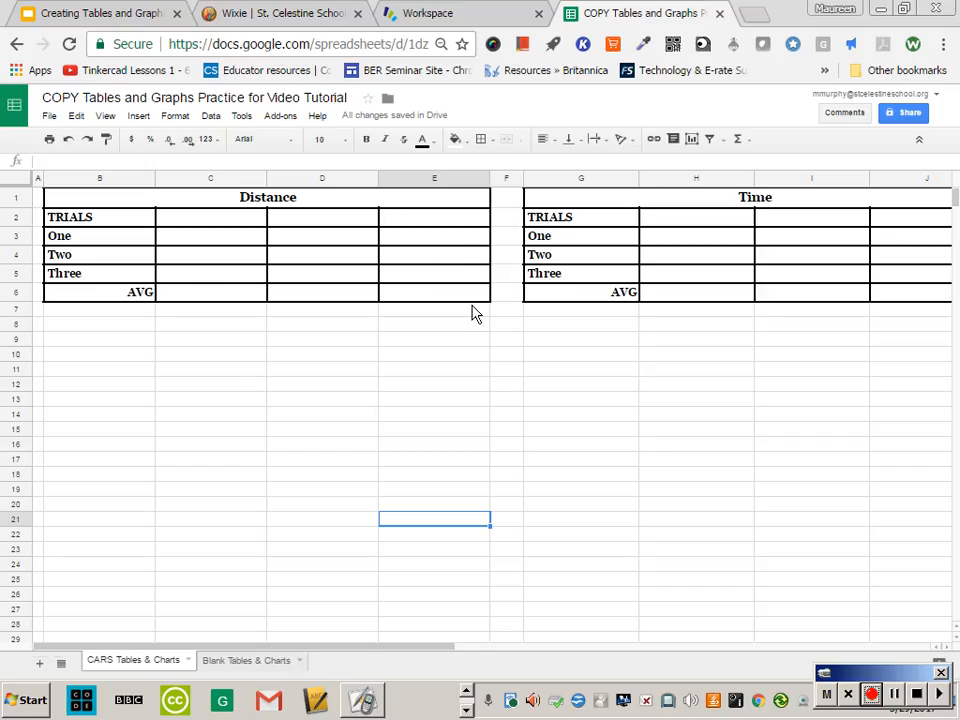
Enter the headings 20 degrees, 30 degrees and 40 degrees in cells C2 to E2 of the Distance table
left_click(224, 222)
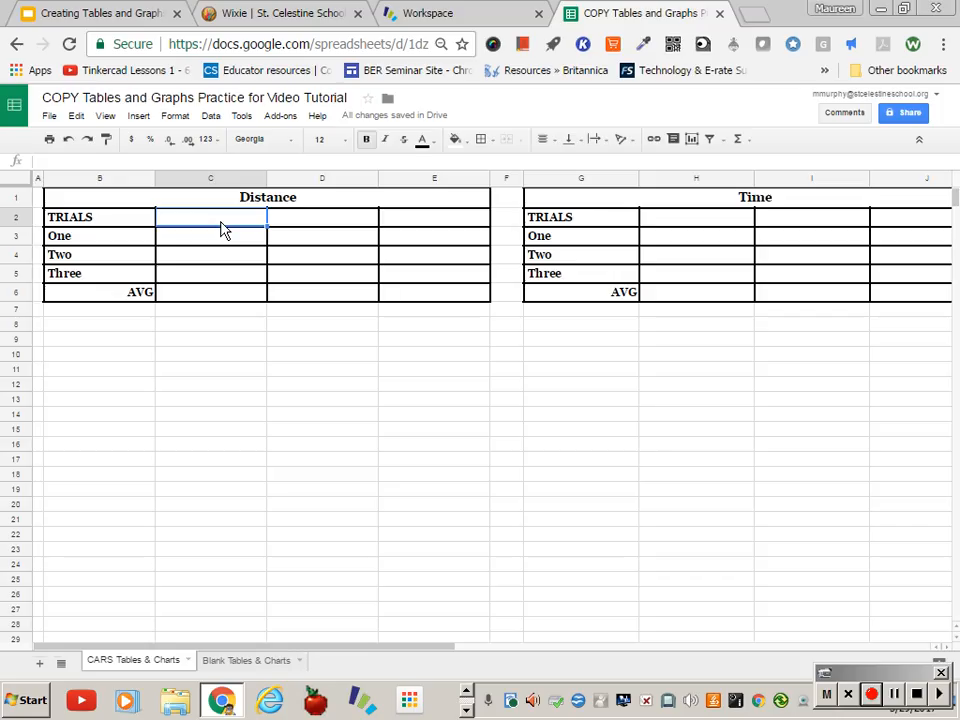
type("20 degrees")
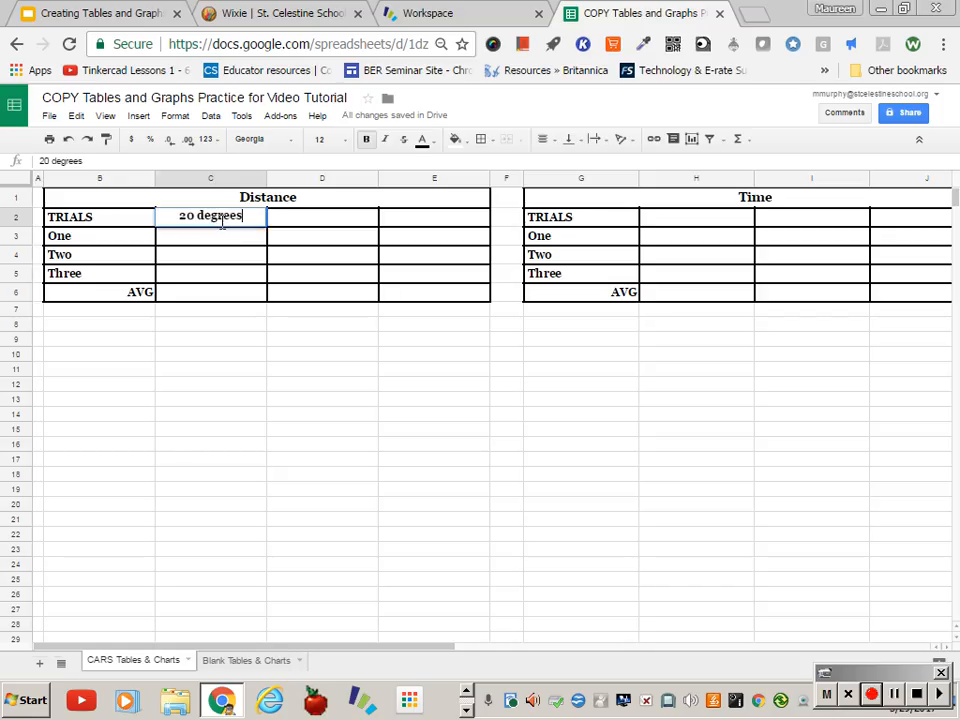
key("Tab")
type("30")
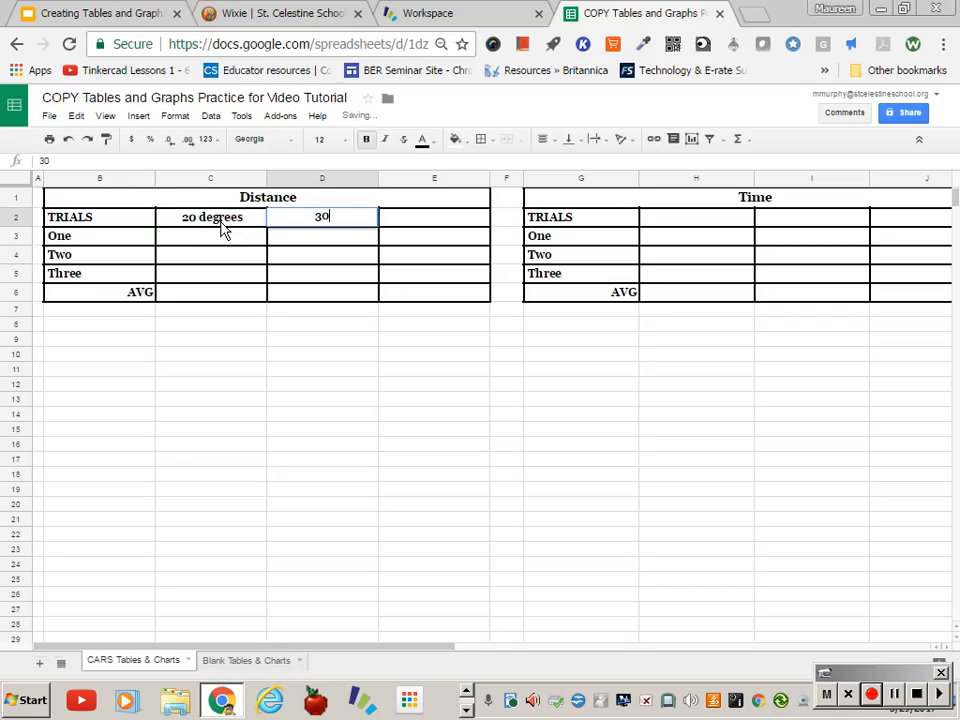
type(" d")
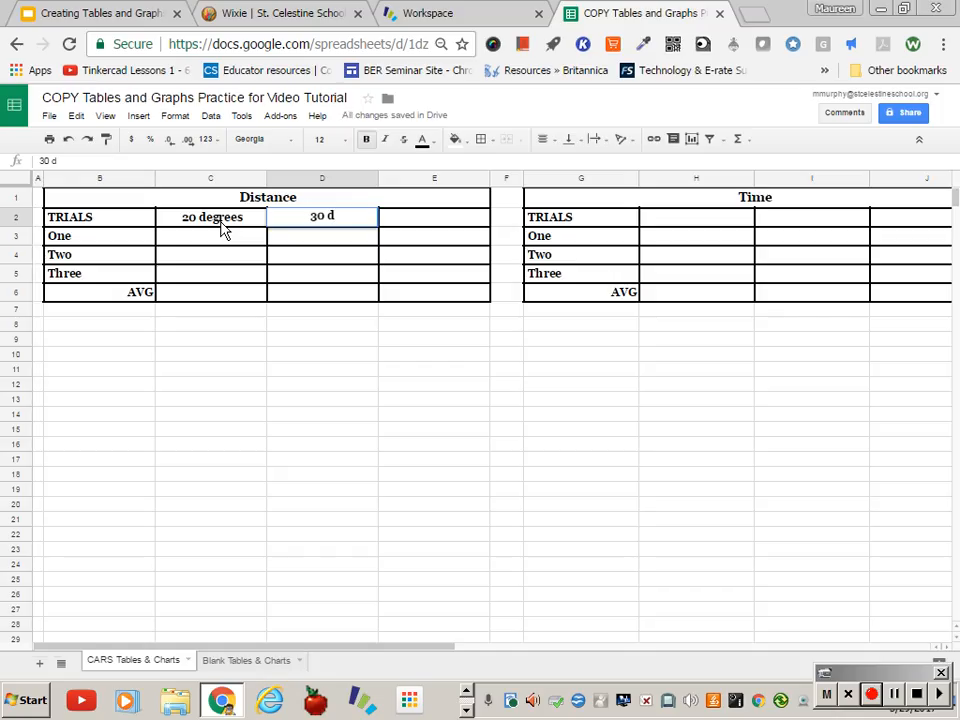
type("egrees")
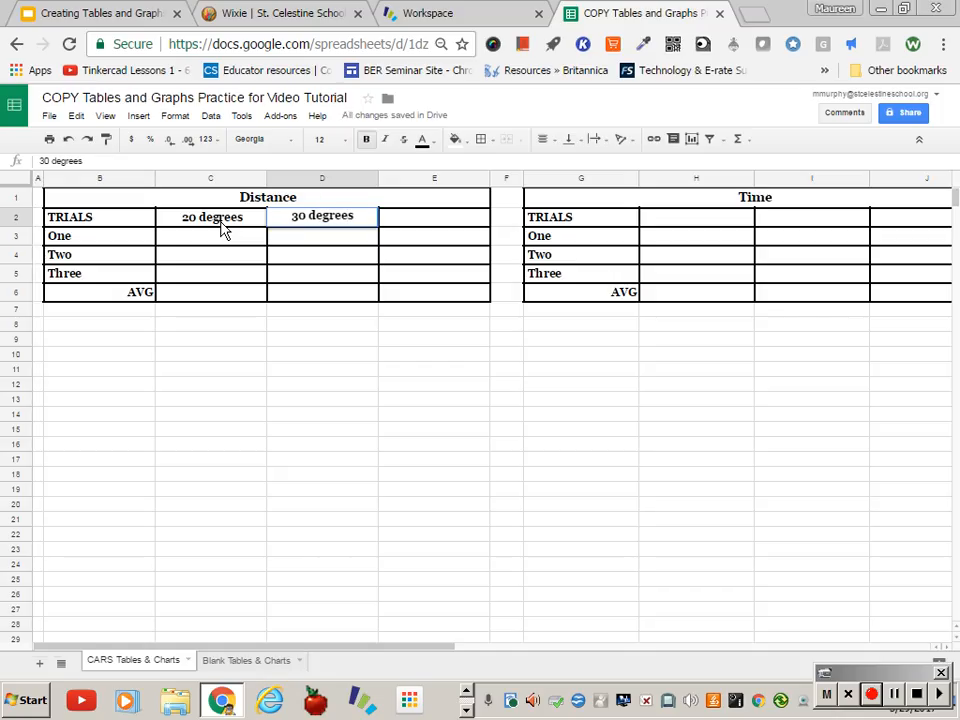
key("Tab")
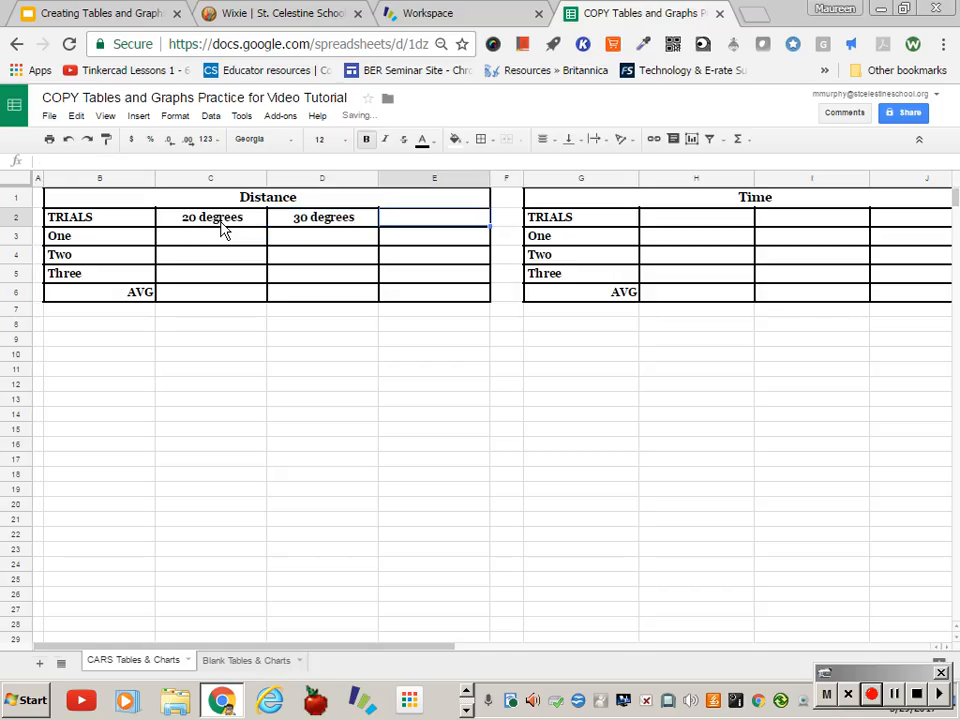
type("40 degr")
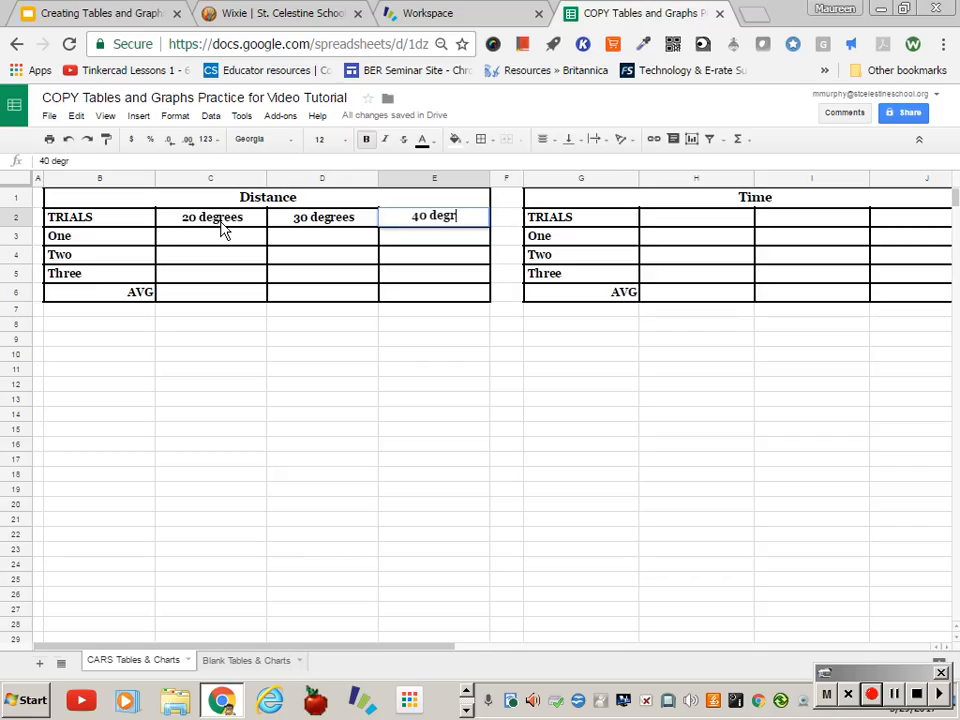
type("ees")
Enter the formula =40*2.54/100 in C3 and fill it across the Distance table's trial cells C3:E5
left_click(228, 244)
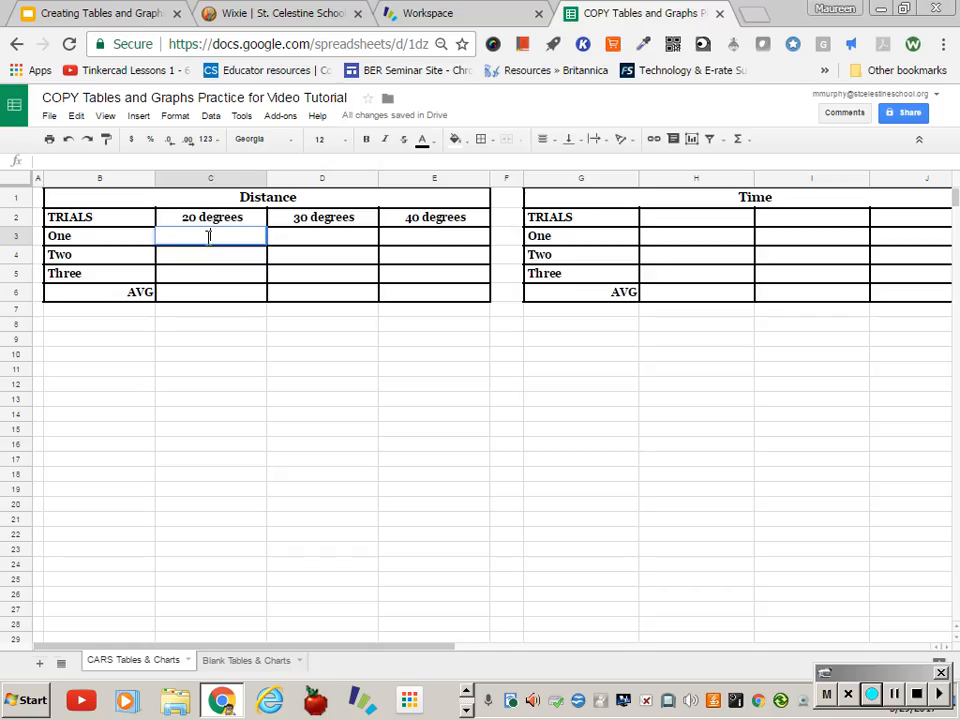
type("=40")
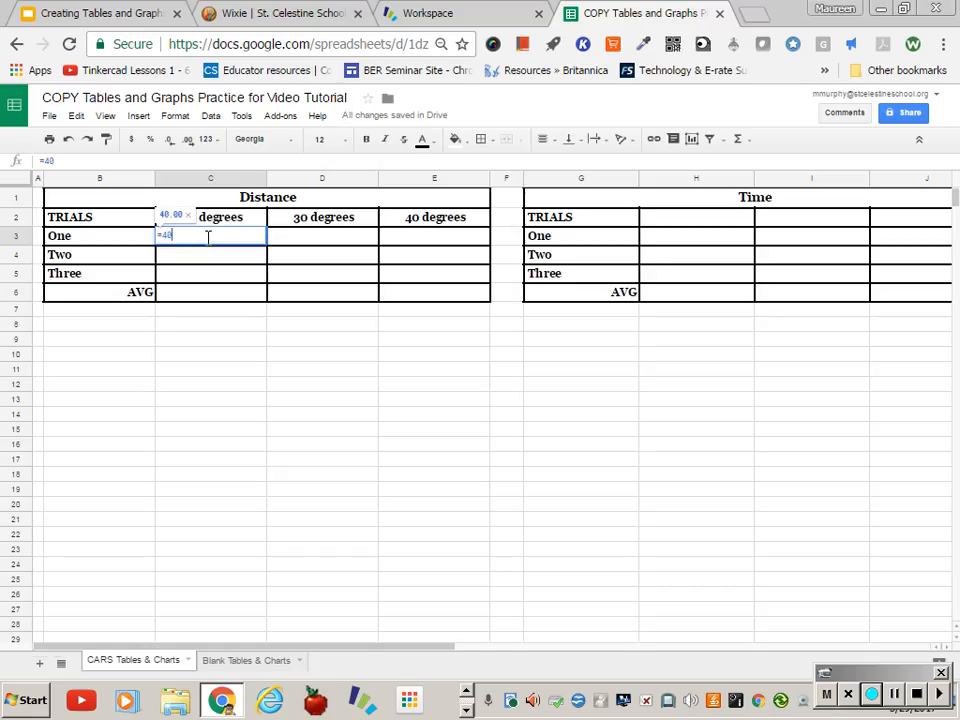
type("*")
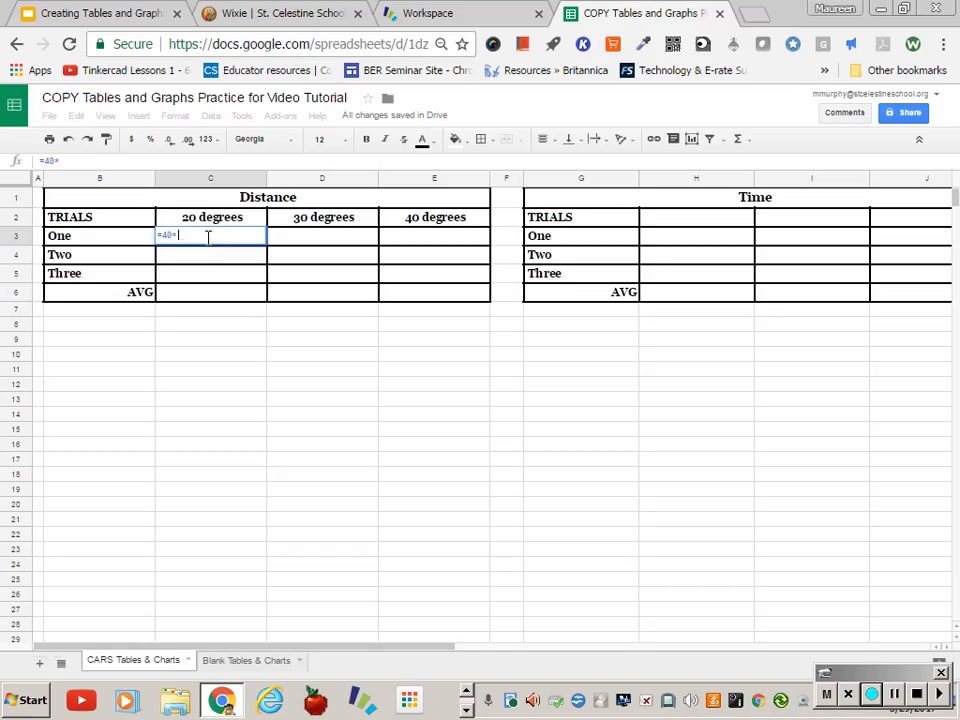
type("2.54")
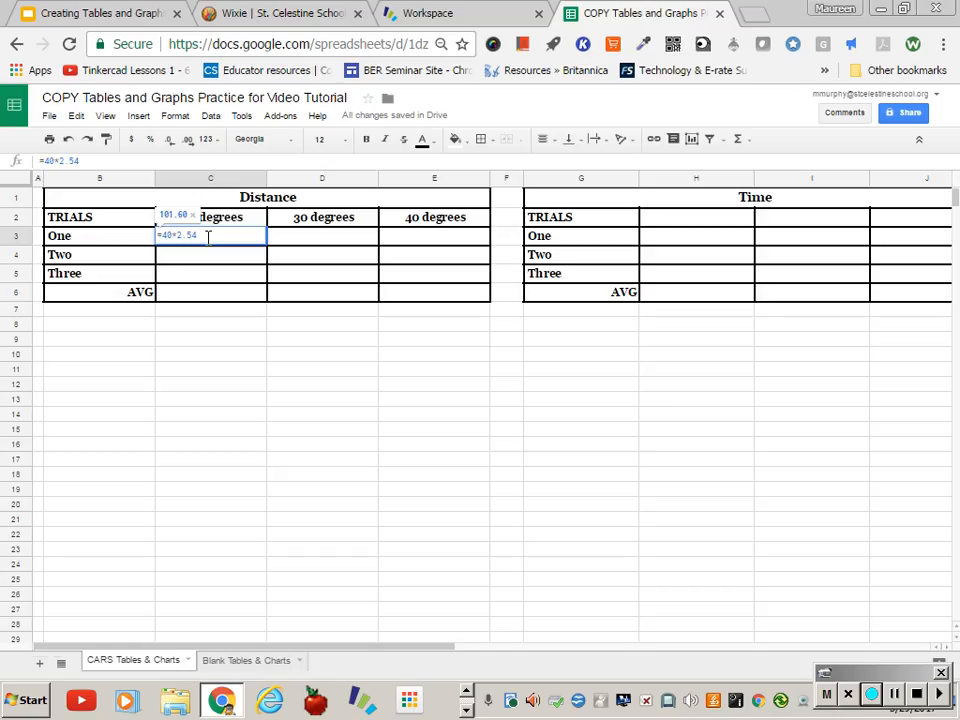
type("/")
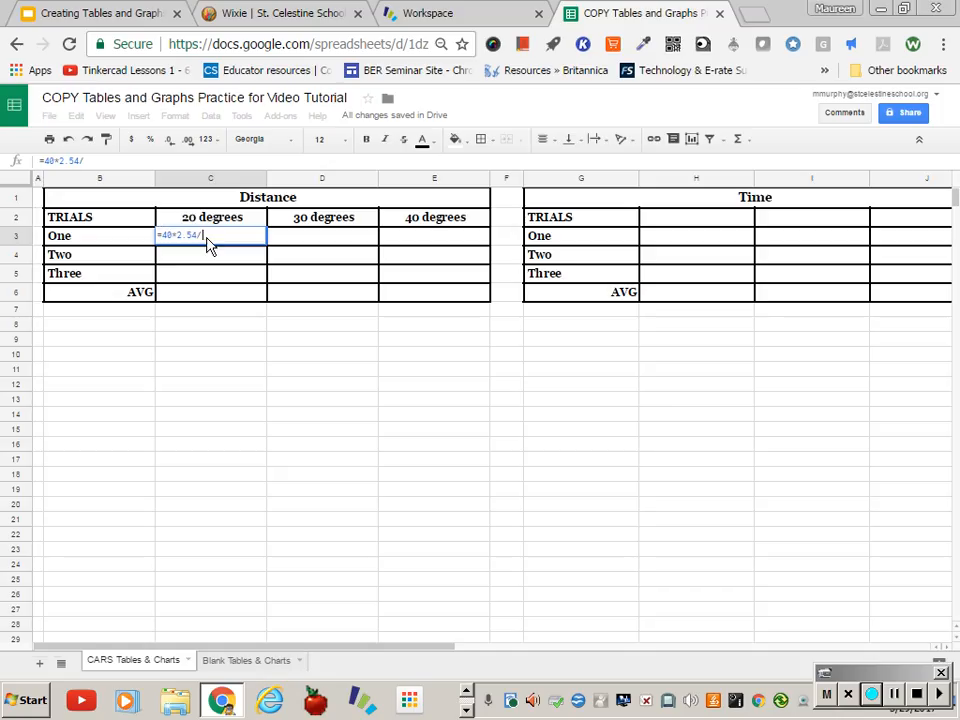
type("100")
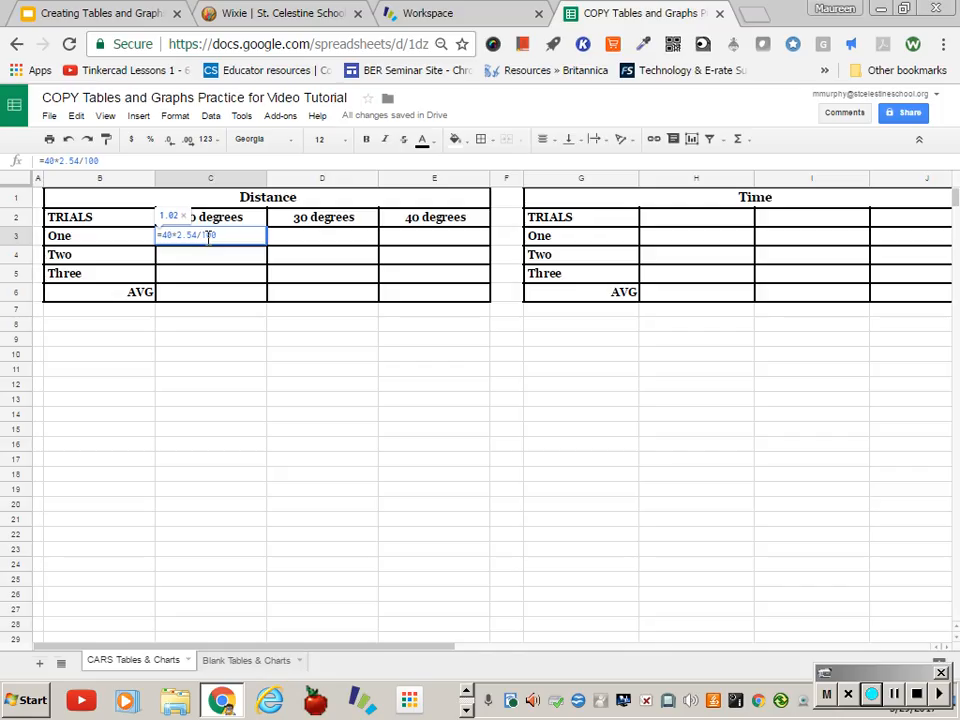
key("Return")
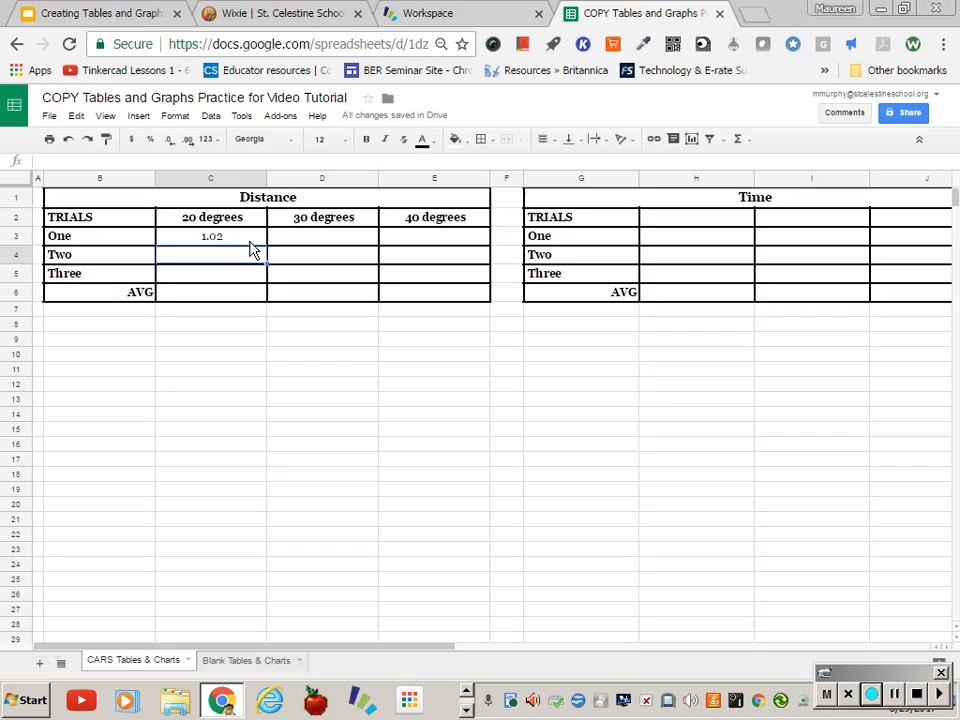
left_click(250, 243)
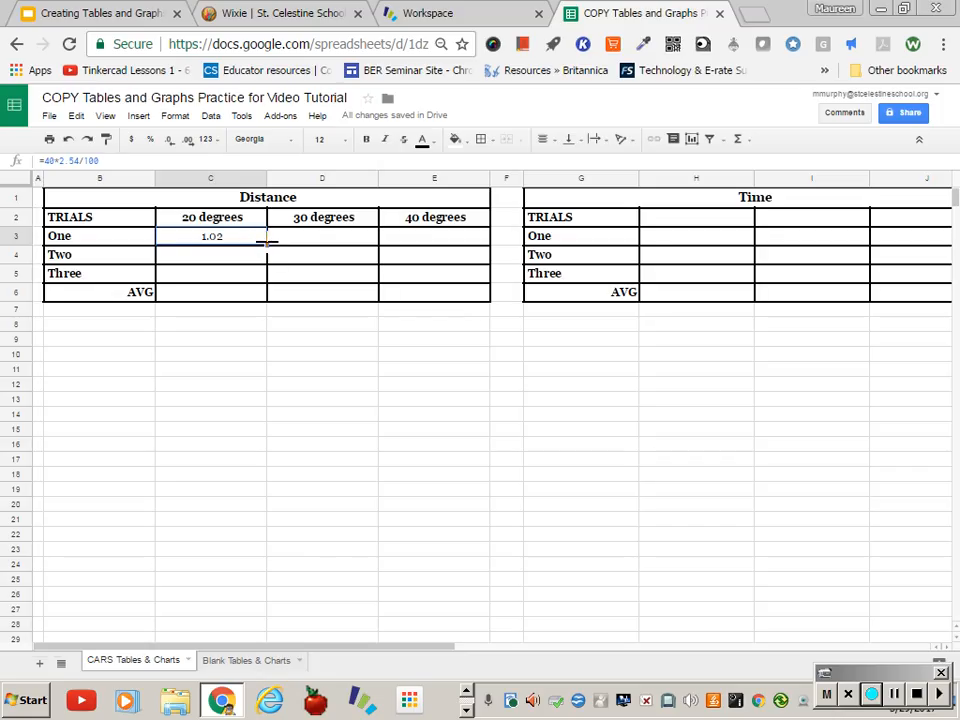
left_click_drag(268, 243, 493, 283)
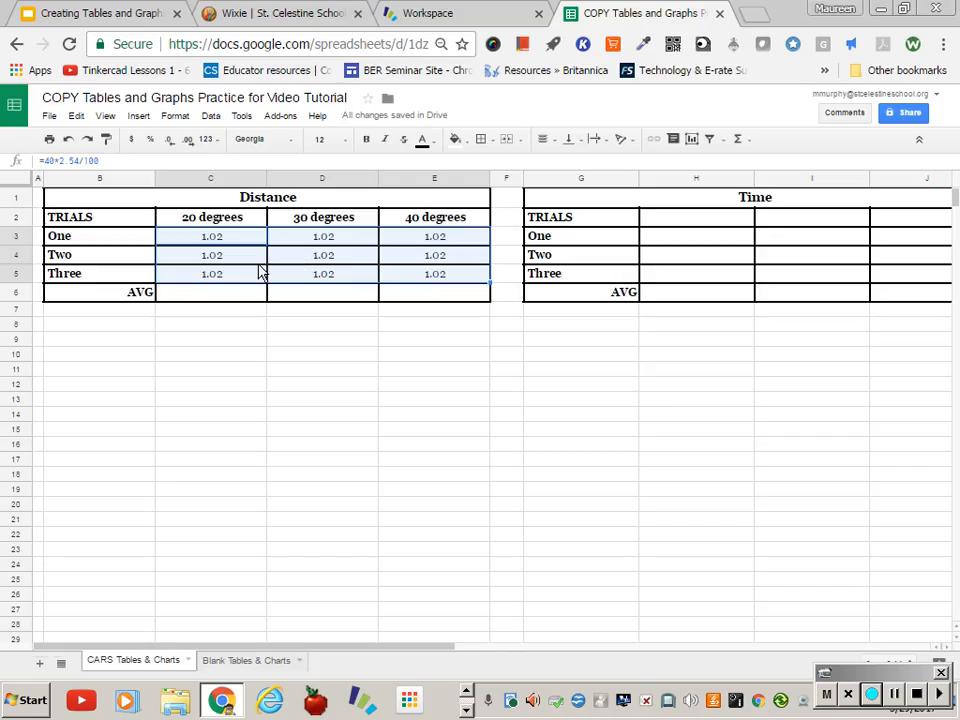
Change the formula for trial Two at 20 degrees in the Distance table to =40.6*2.54/100
left_click(193, 257)
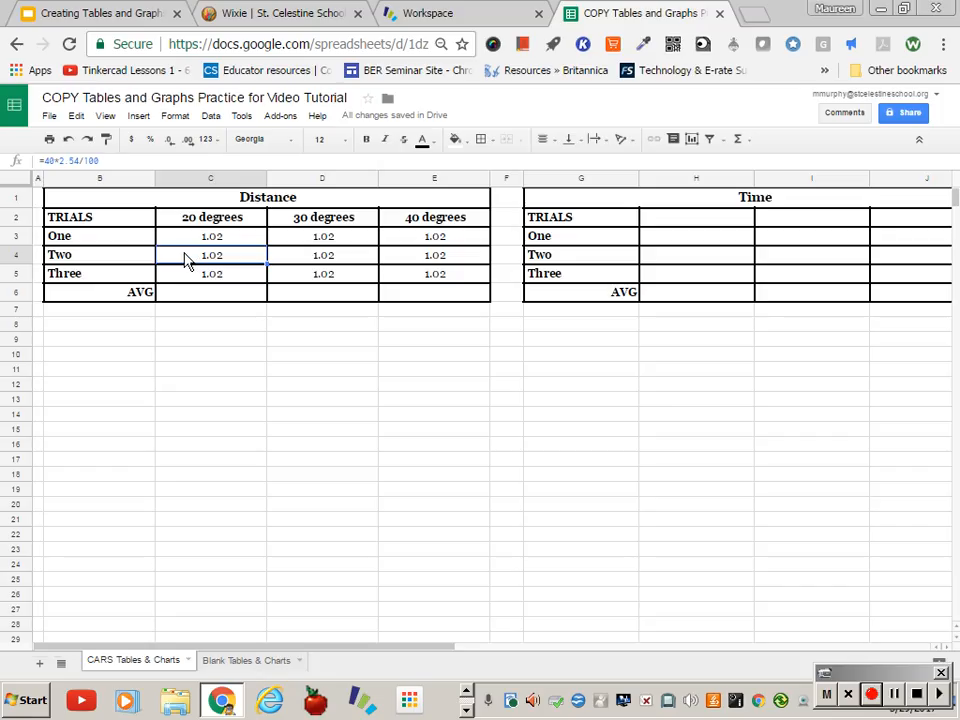
left_click(52, 161)
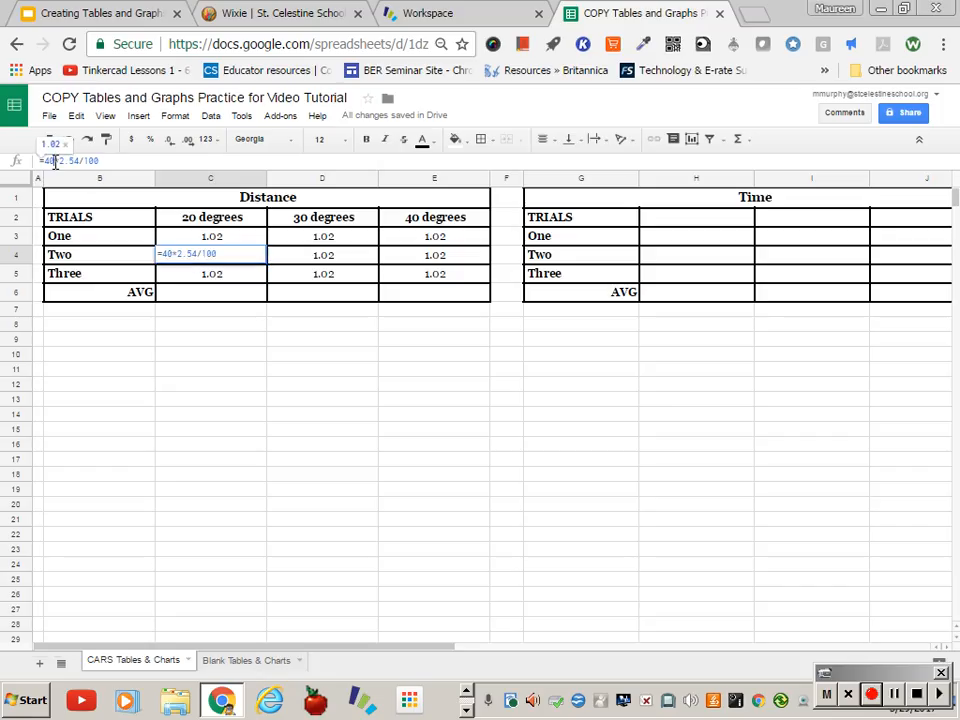
key("BackSpace")
key("BackSpace")
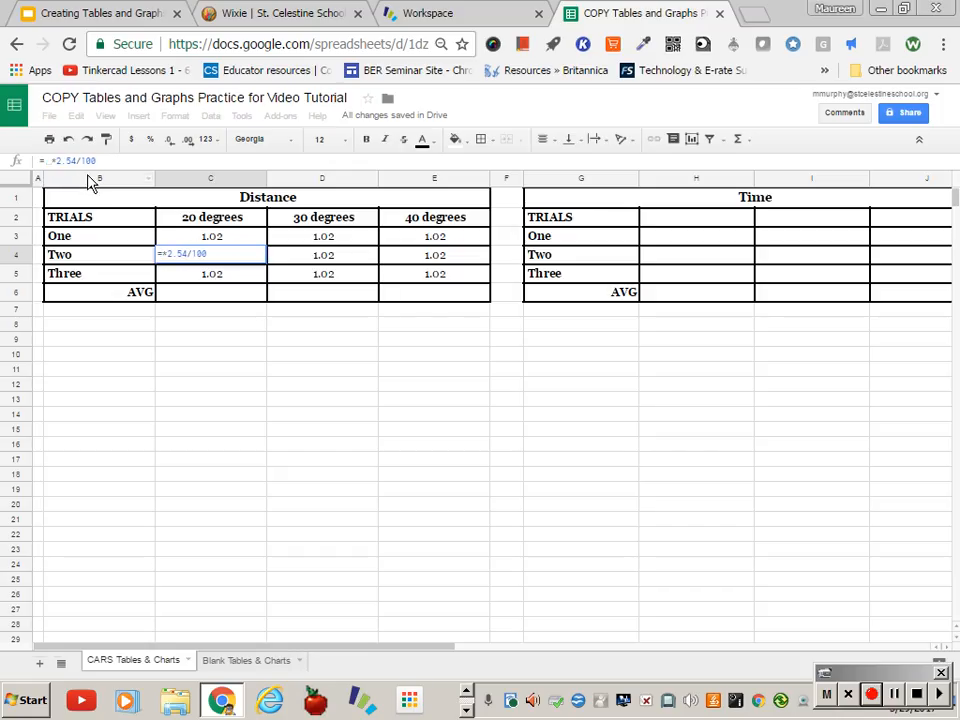
left_click(46, 161)
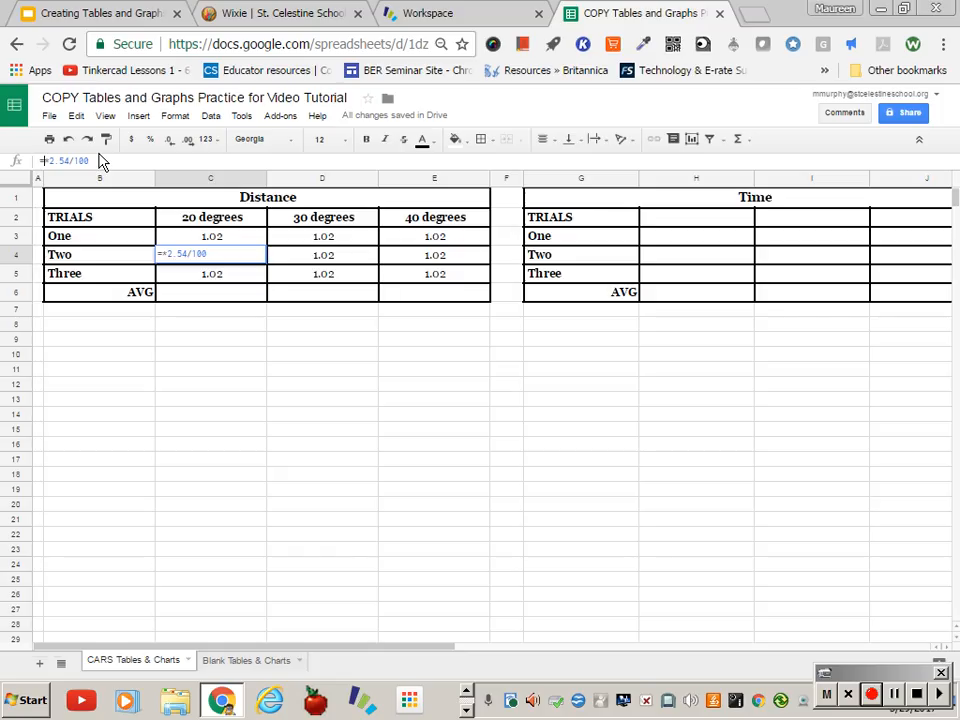
type("40")
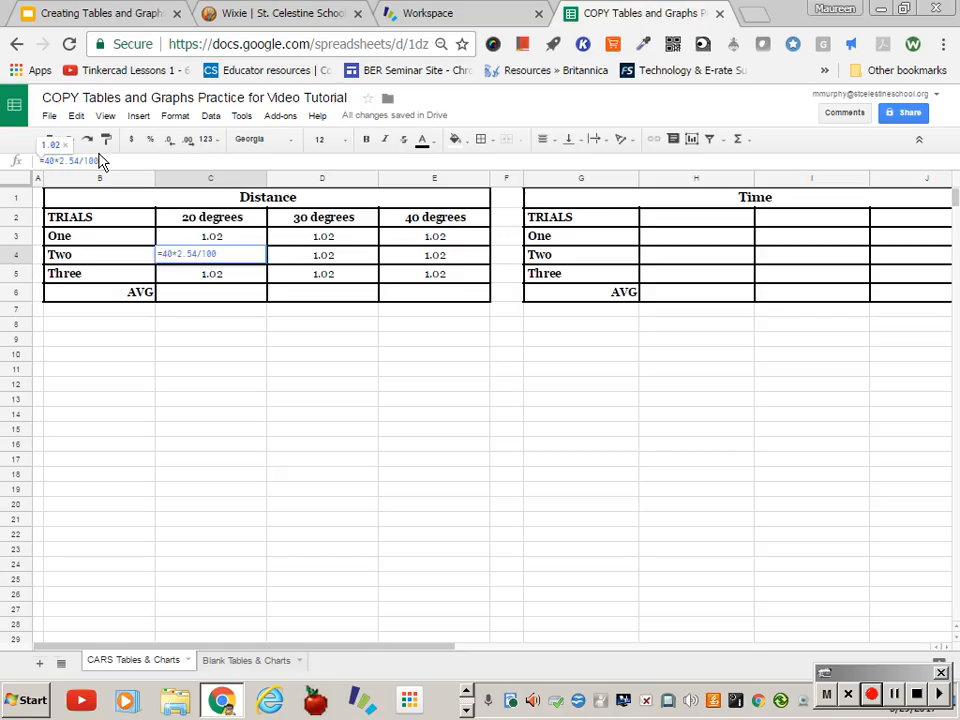
type(".6")
key("Return")
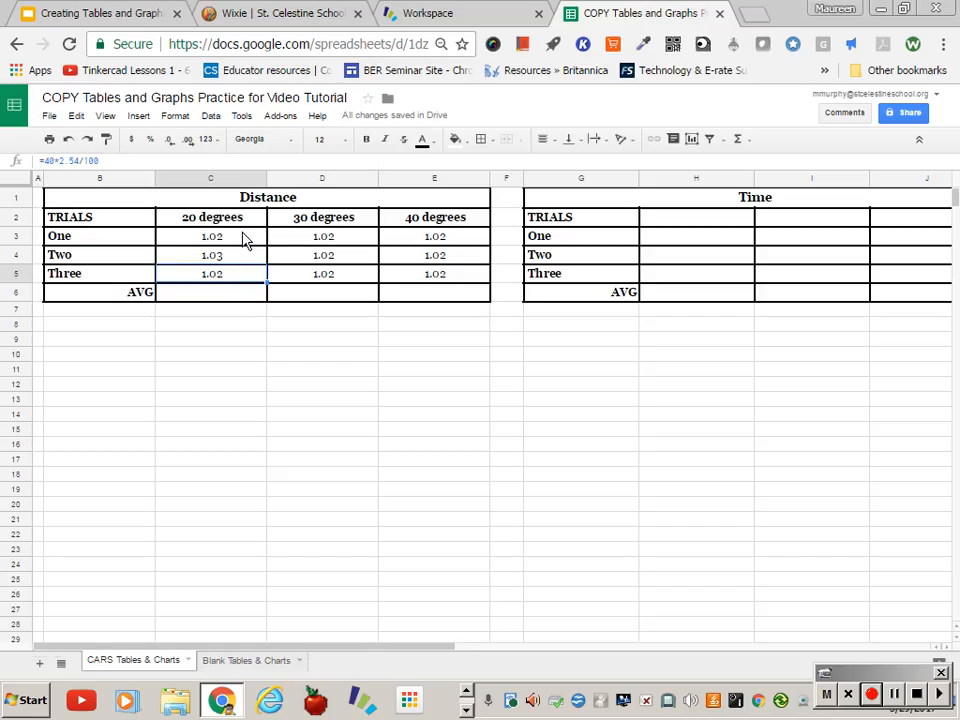
Change the formula for trial One at 30 degrees in the Distance table to =42*2.54/100
left_click(327, 241)
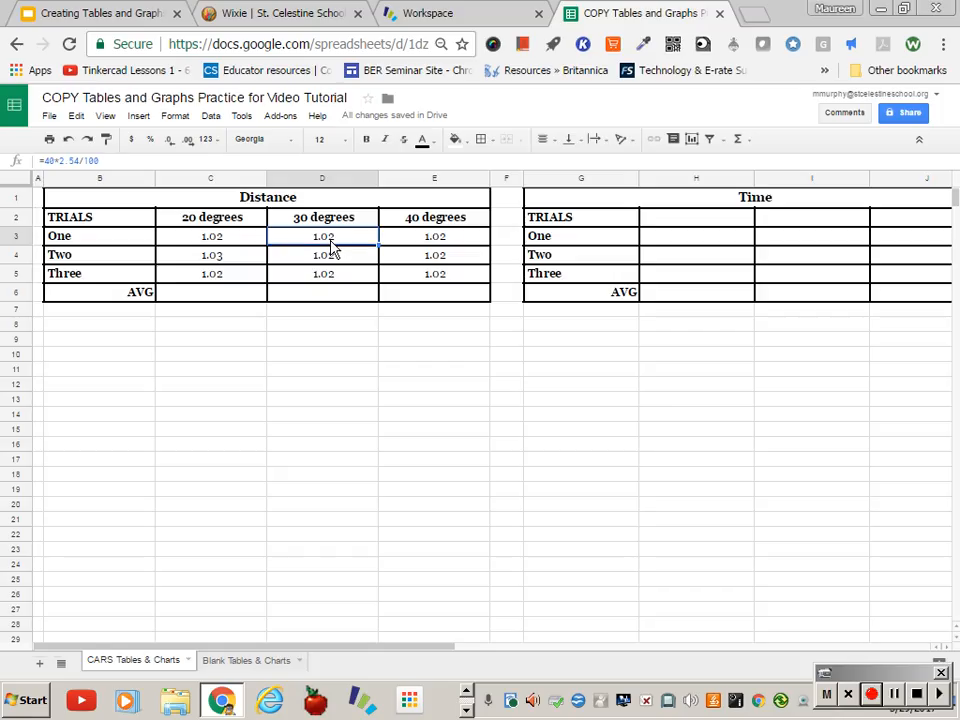
left_click(56, 160)
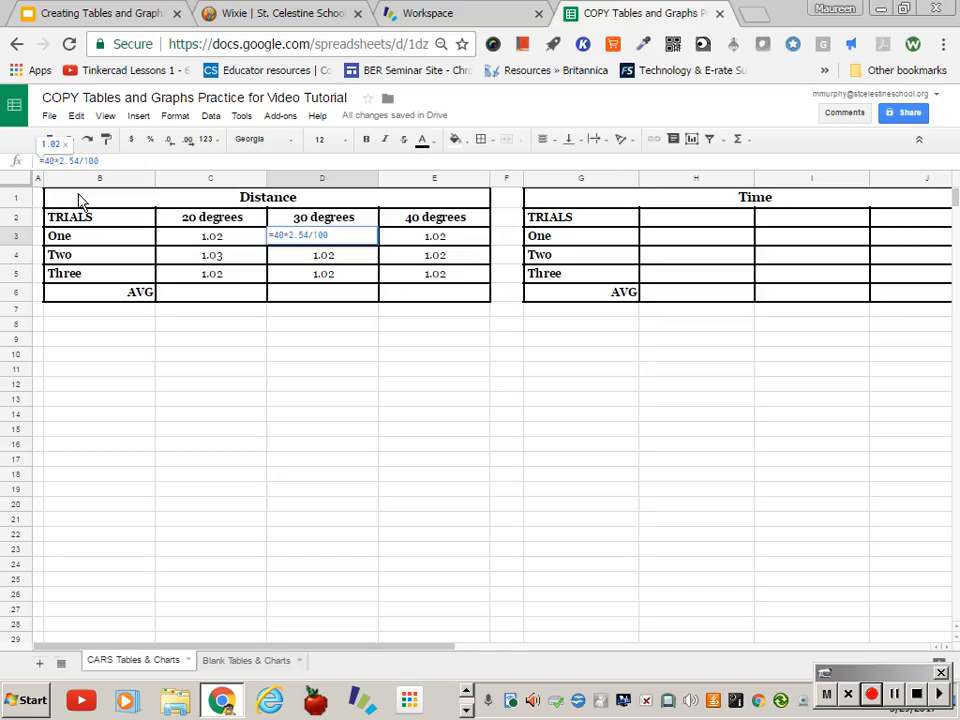
key("Delete")
type("2")
key("Return")
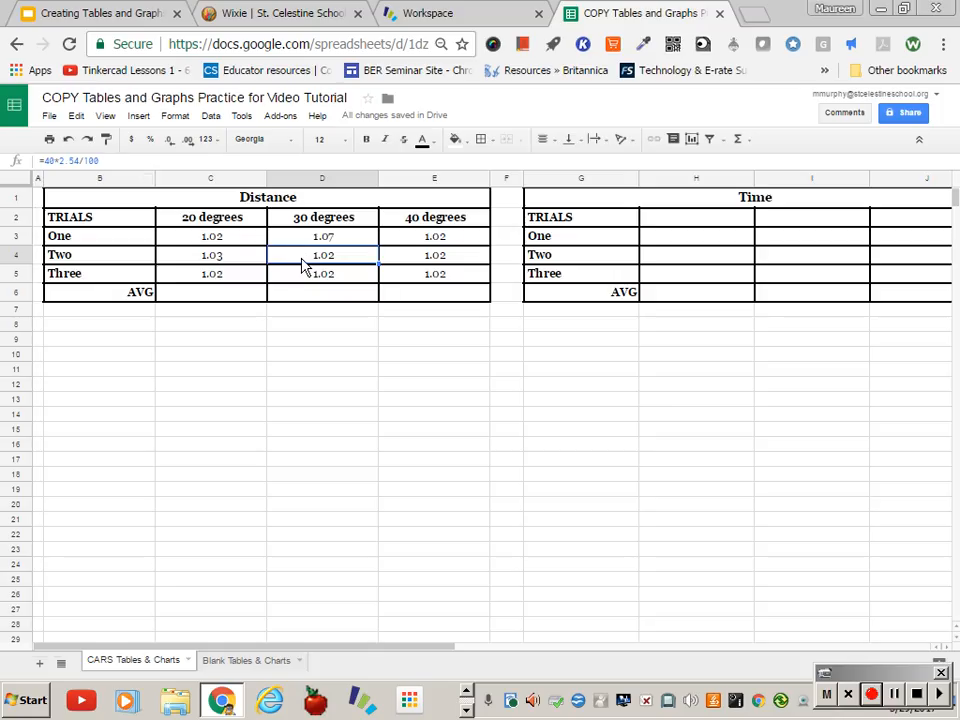
Change the formulas for trials Two and Three at 30 degrees in the Distance table to =43*2.54/100
left_click(50, 161)
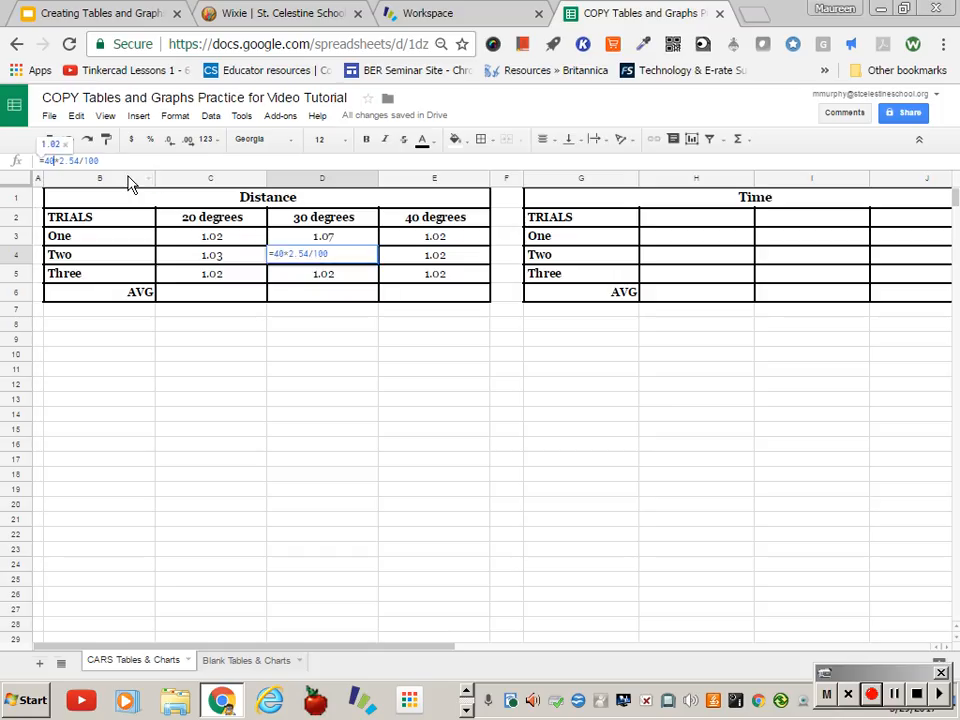
key("BackSpace")
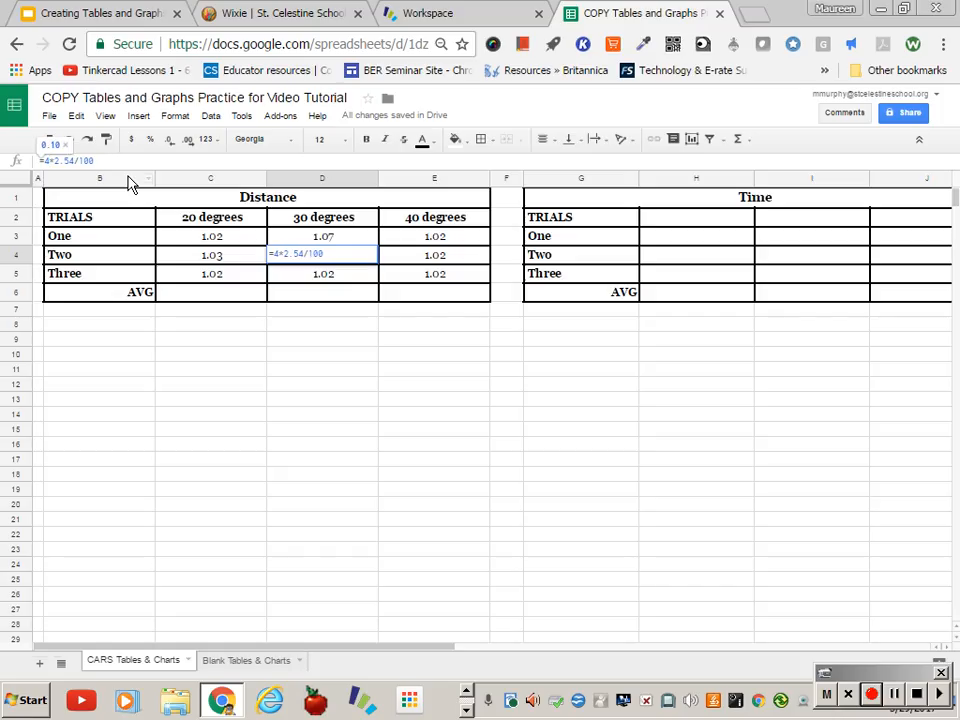
type("3")
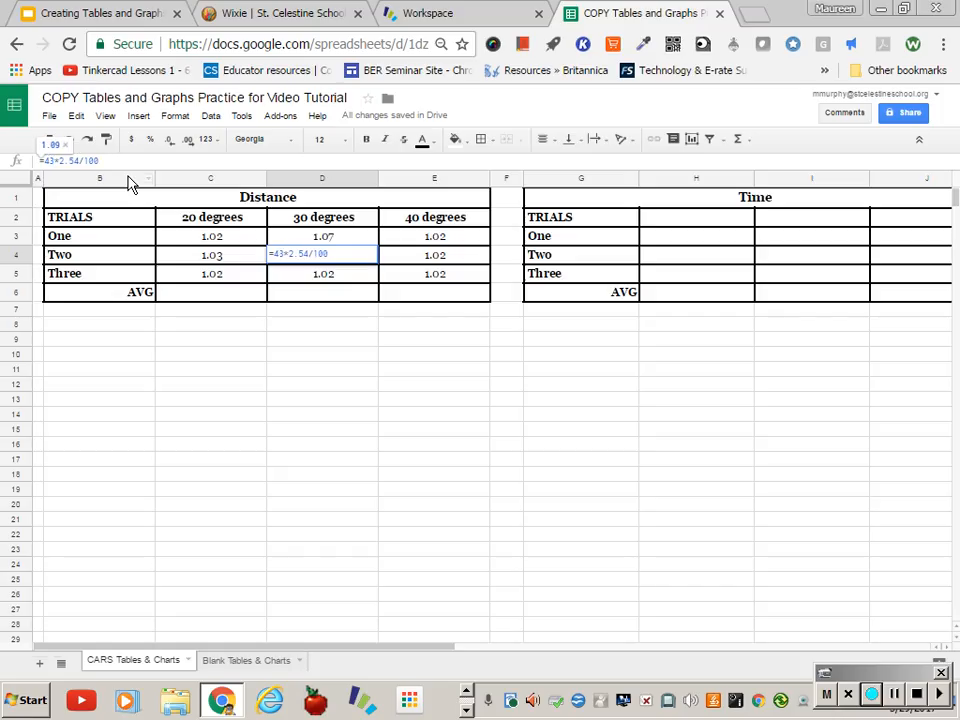
key("Return")
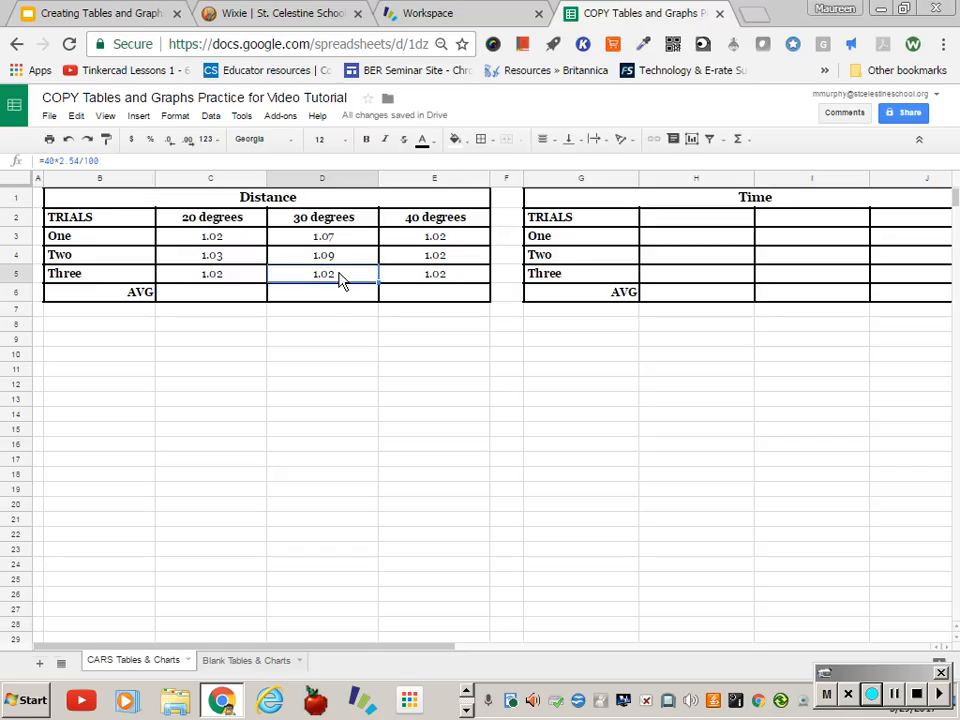
left_click(54, 160)
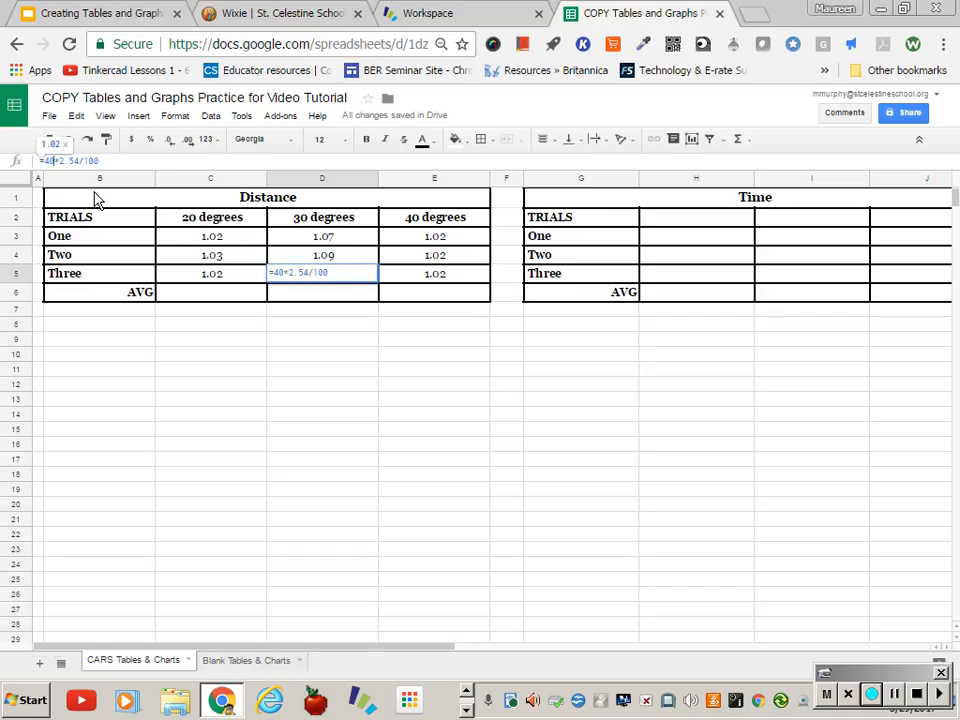
key("BackSpace")
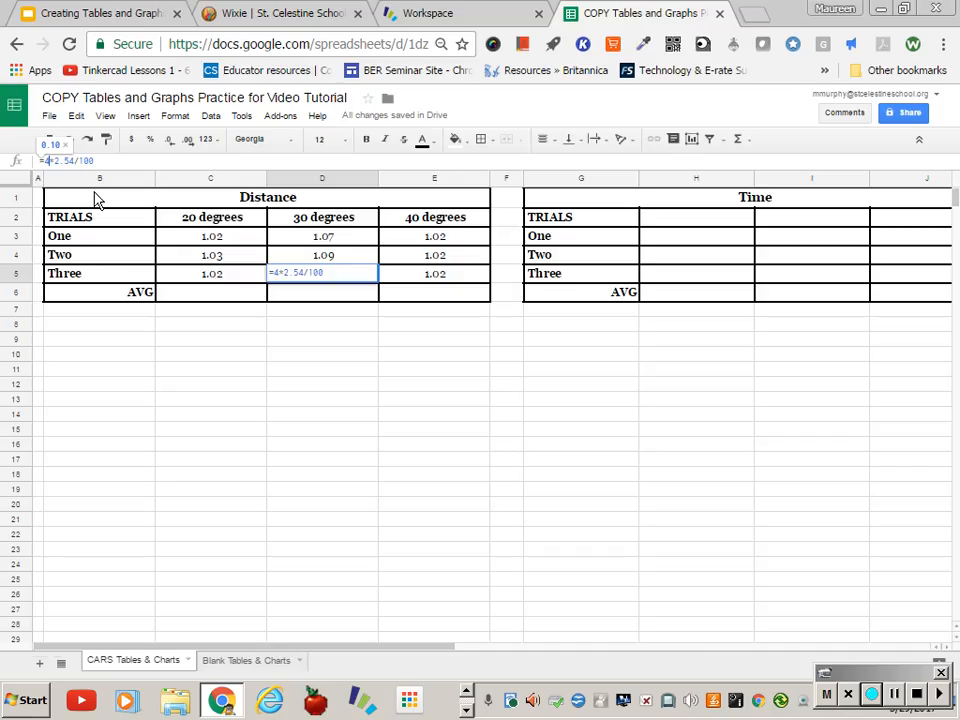
type("3")
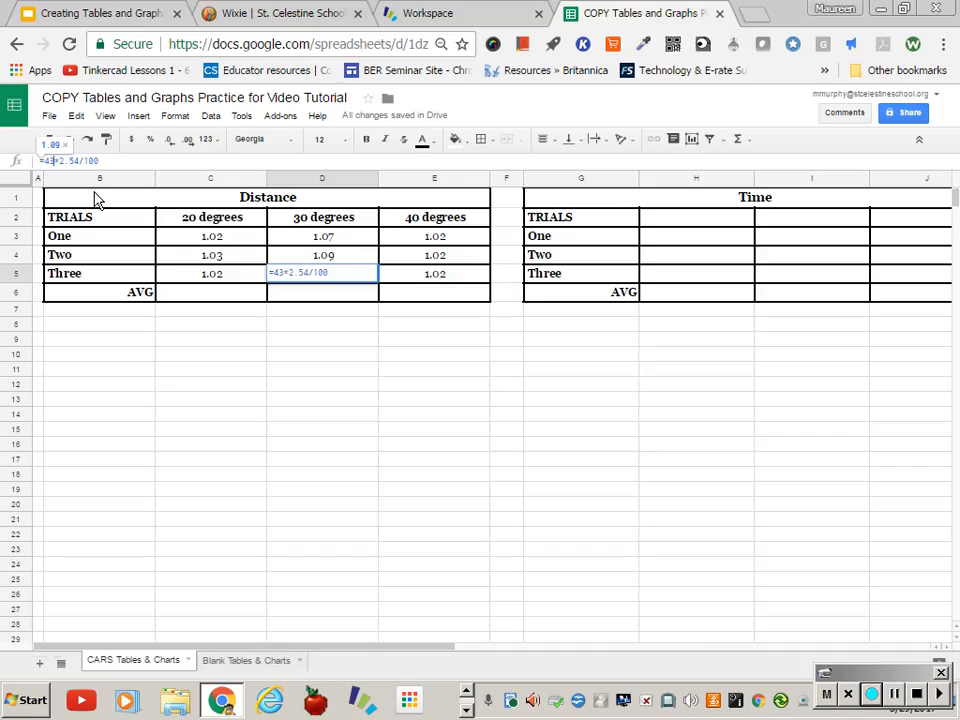
key("Return")
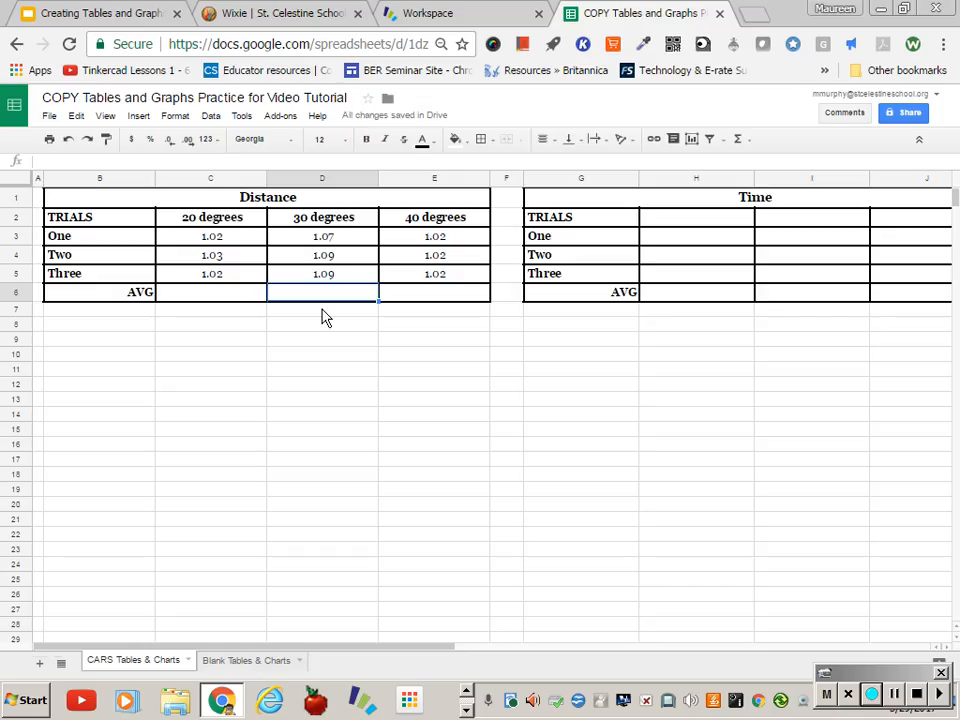
Change the formula for trial One at 40 degrees in the Distance table to =44*2.54/100
left_click(470, 241)
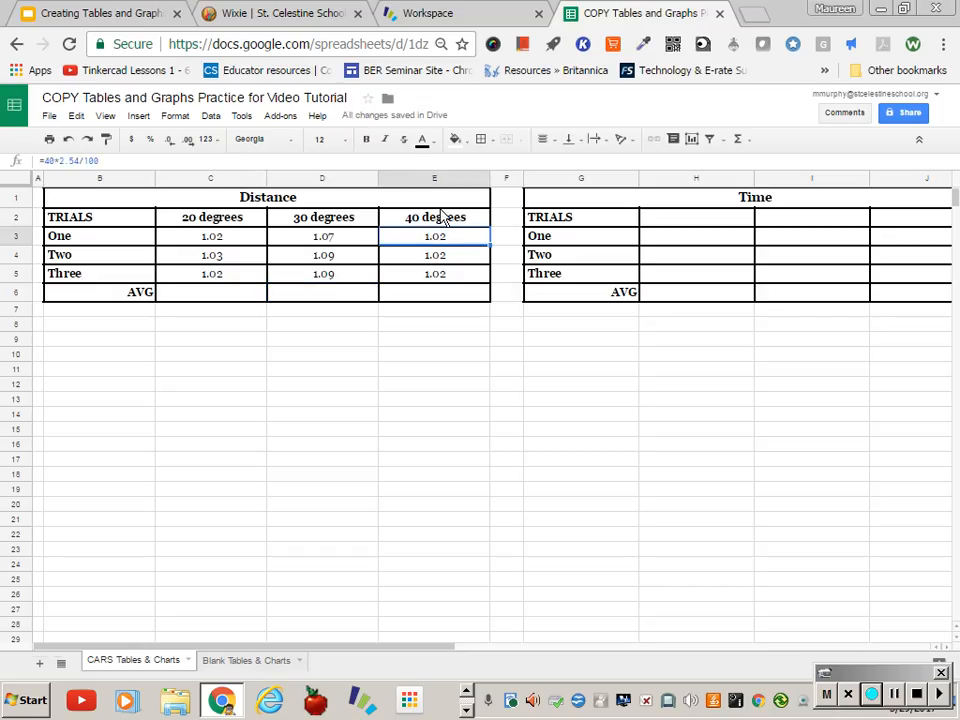
left_click(57, 160)
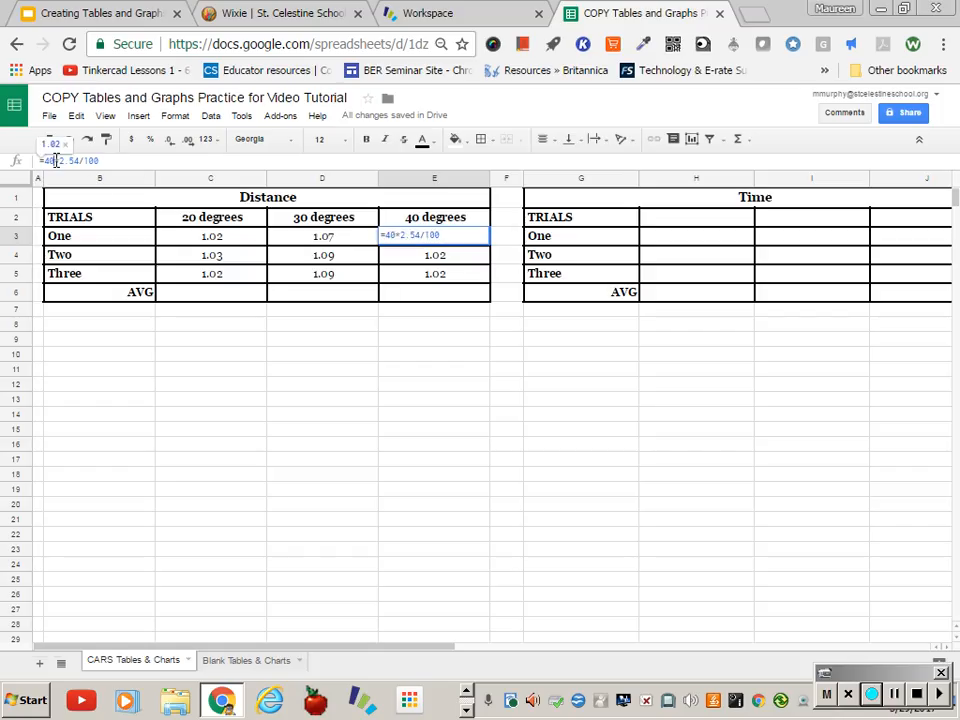
key("BackSpace")
type("4")
key("Return")
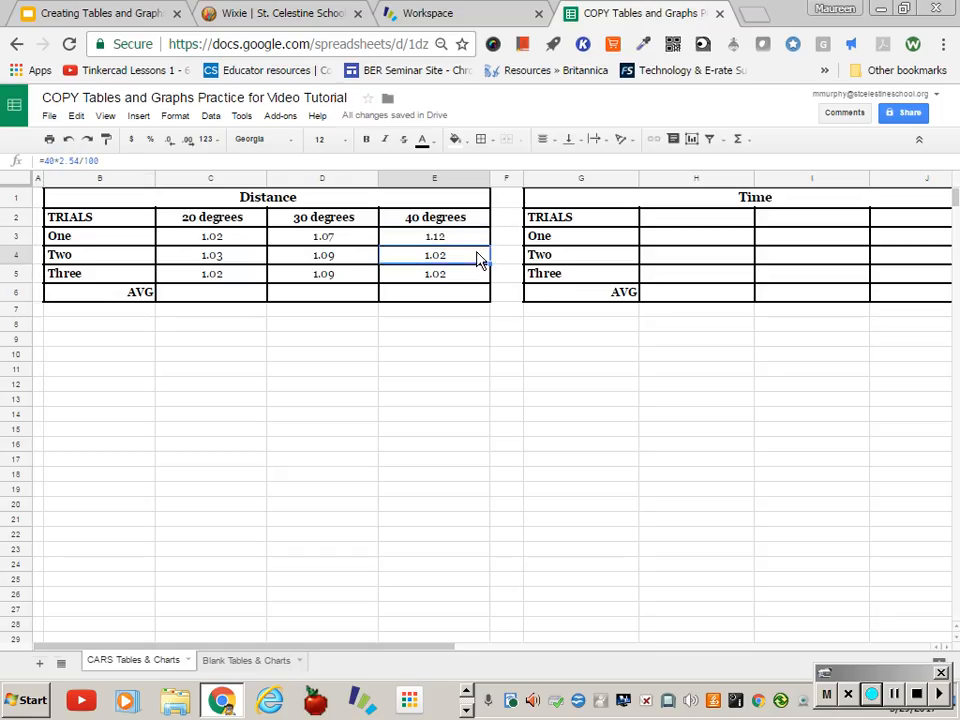
Change the formula for trial Two at 40 degrees in the Distance table to =45*2.54/100
left_click(52, 161)
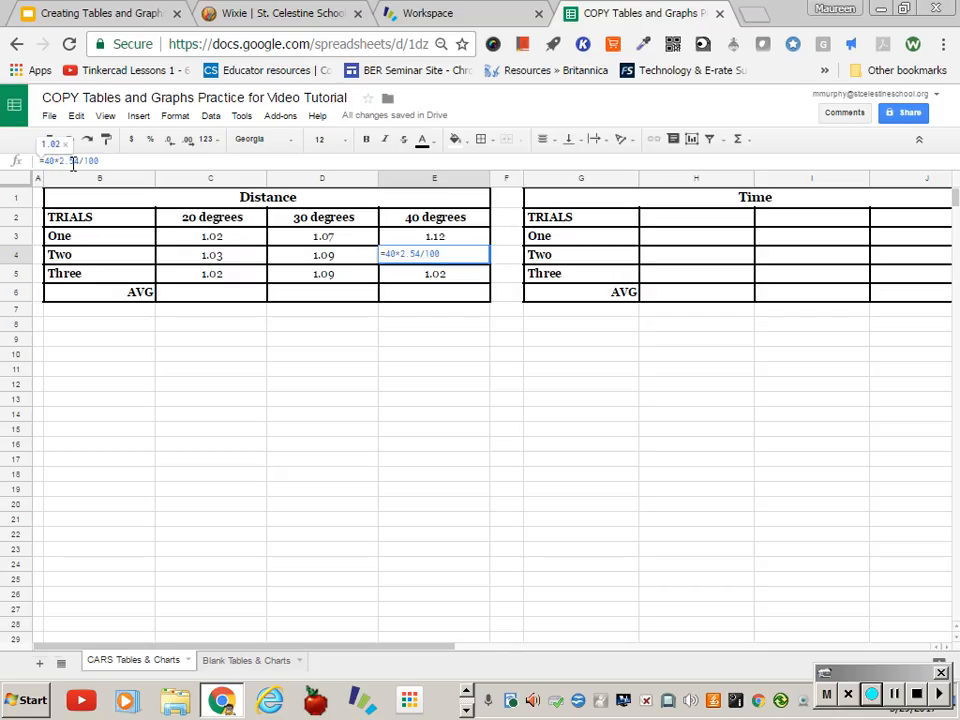
key("BackSpace")
type("5")
key("Return")
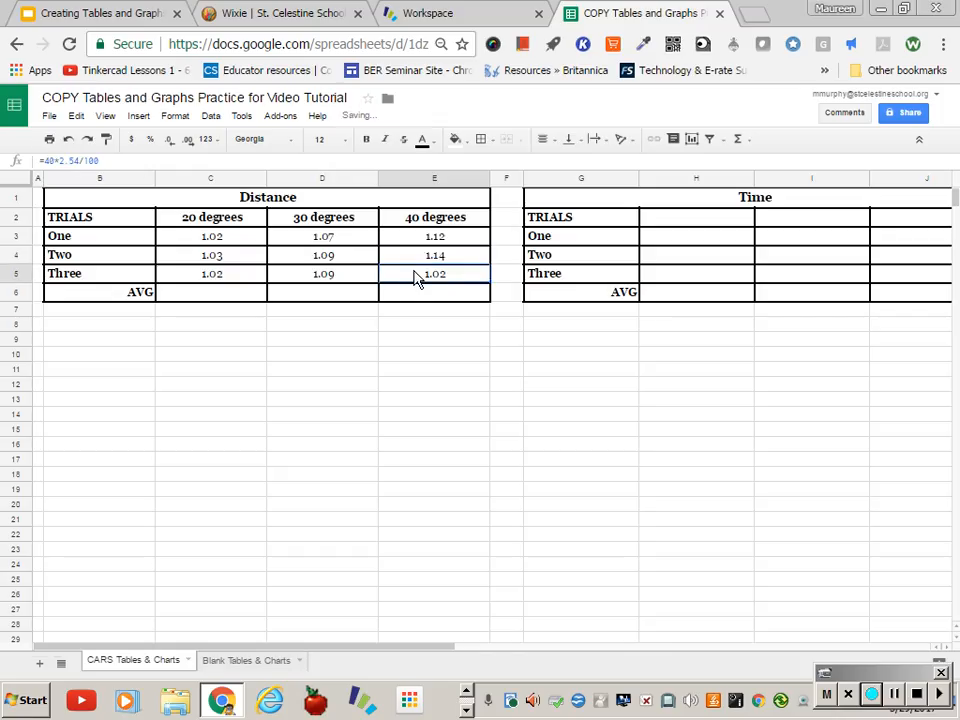
Change the formula for trial Three at 40 degrees in the Distance table to =45.6*2.54/100
left_click(55, 161)
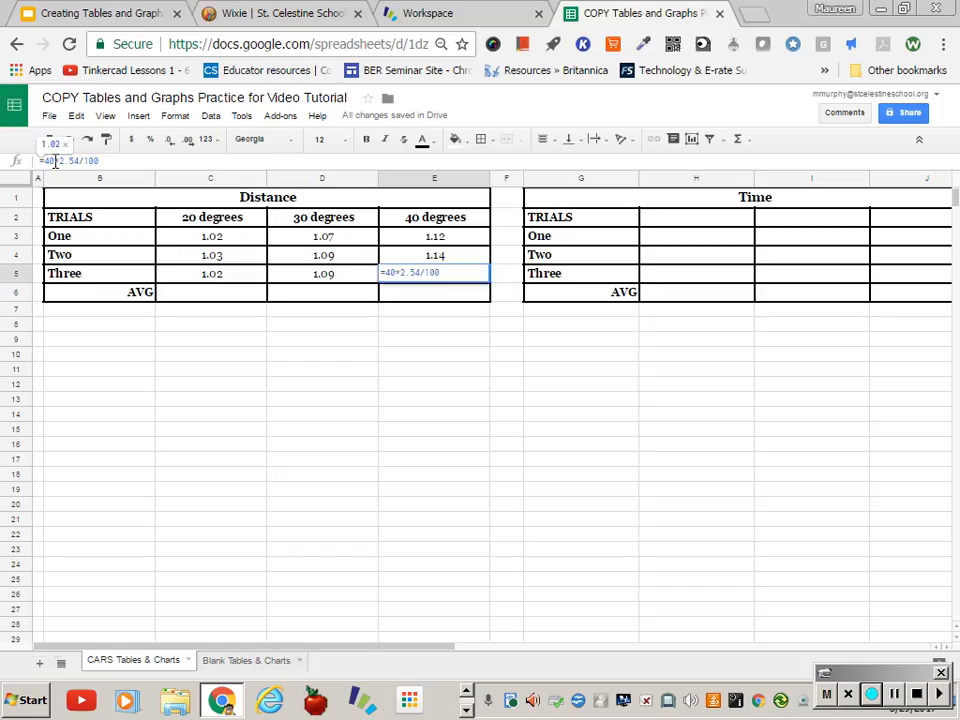
key("BackSpace")
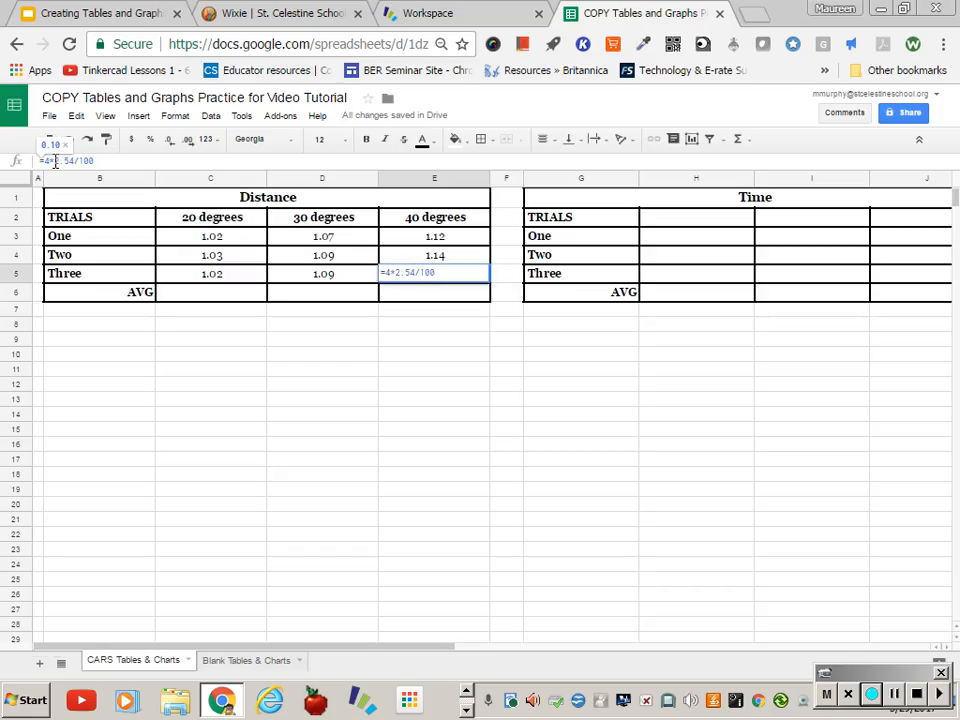
type("5.6")
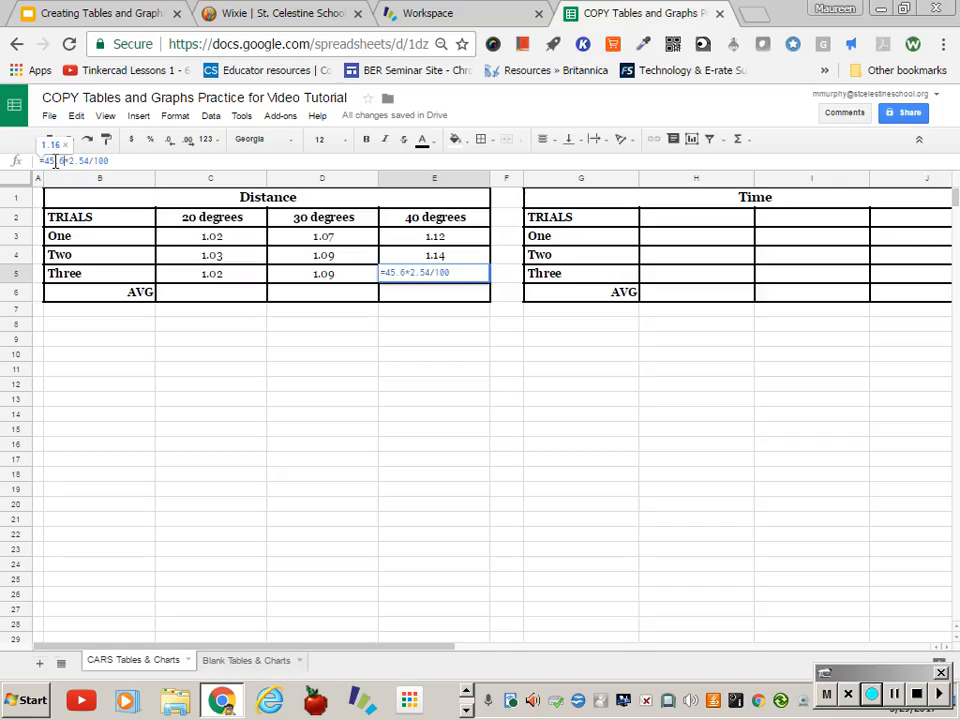
key("Return")
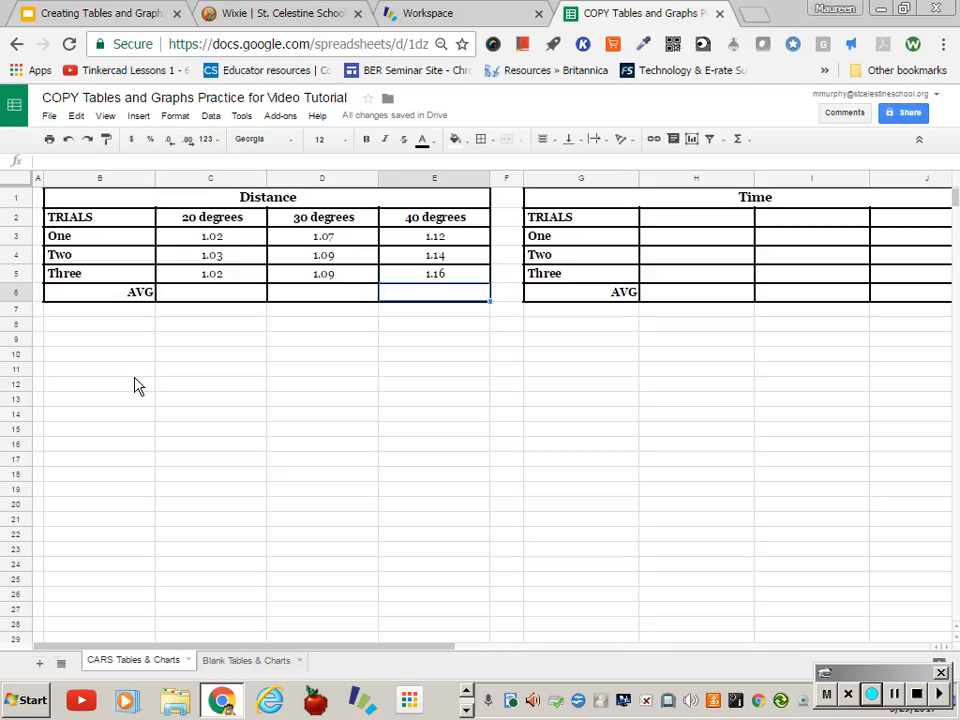
Enter =AVERAGE(C3:C5) in the Distance table's AVG cell C6 and fill it across to E6
left_click(238, 298)
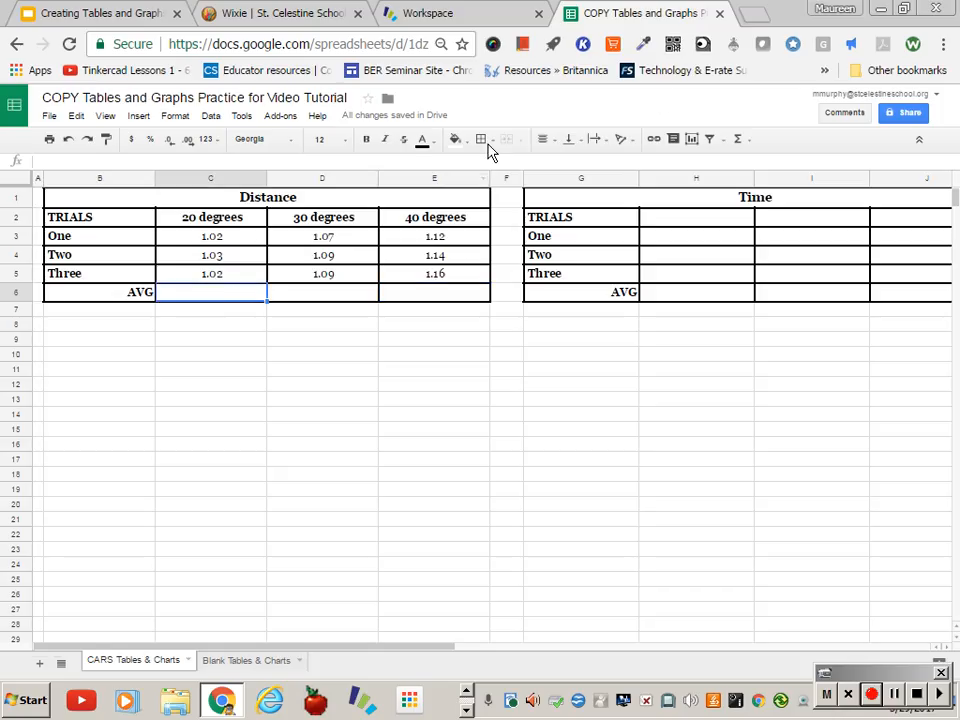
left_click(752, 146)
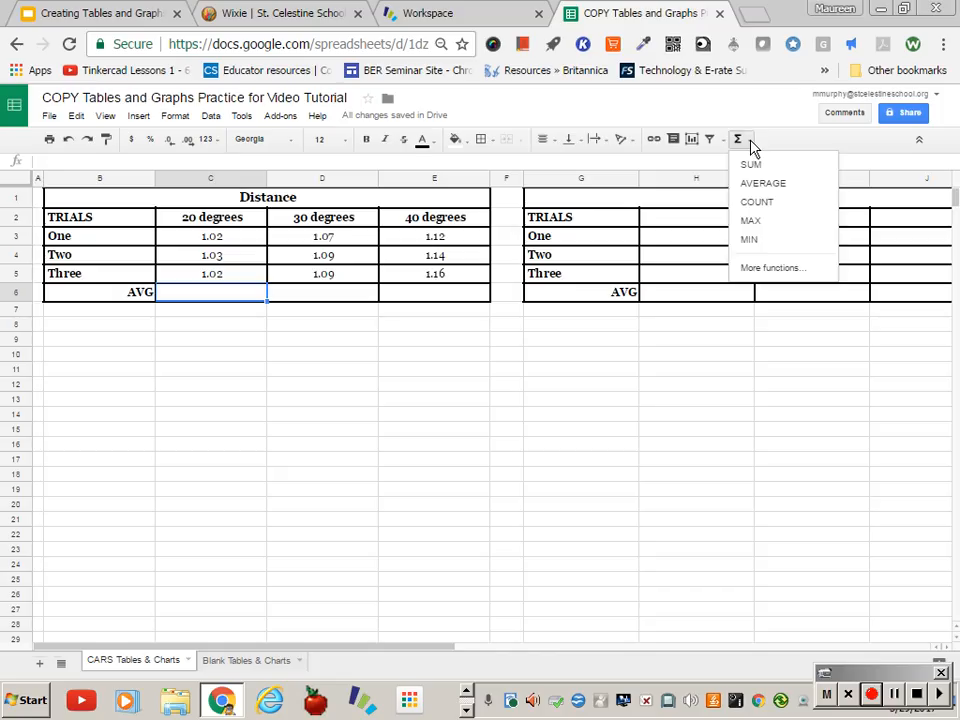
left_click(758, 184)
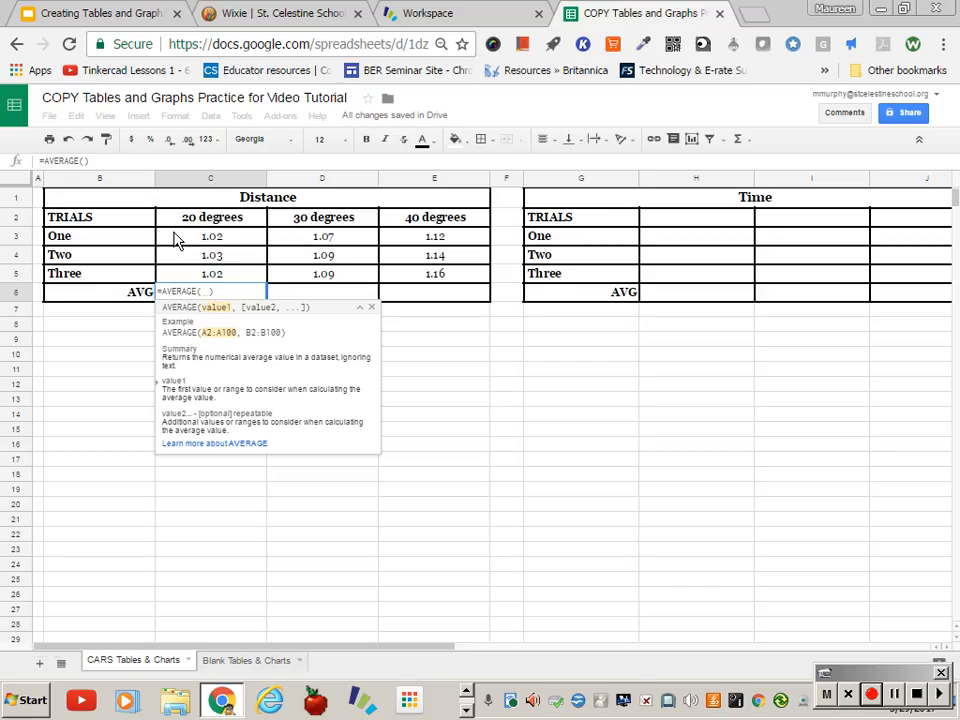
left_click_drag(176, 237, 176, 274)
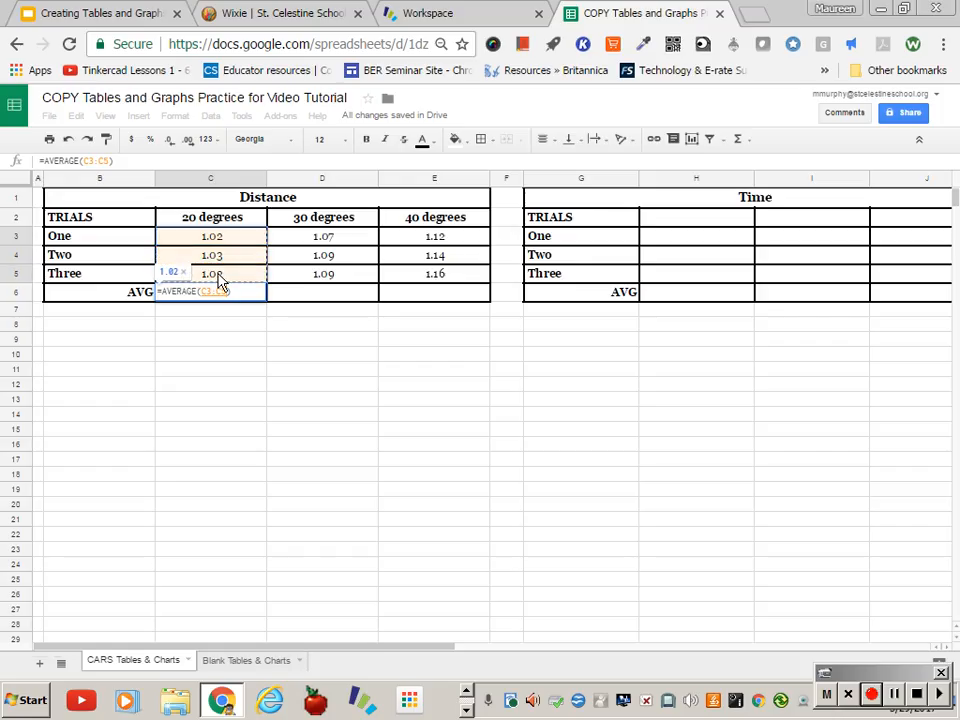
key("Return")
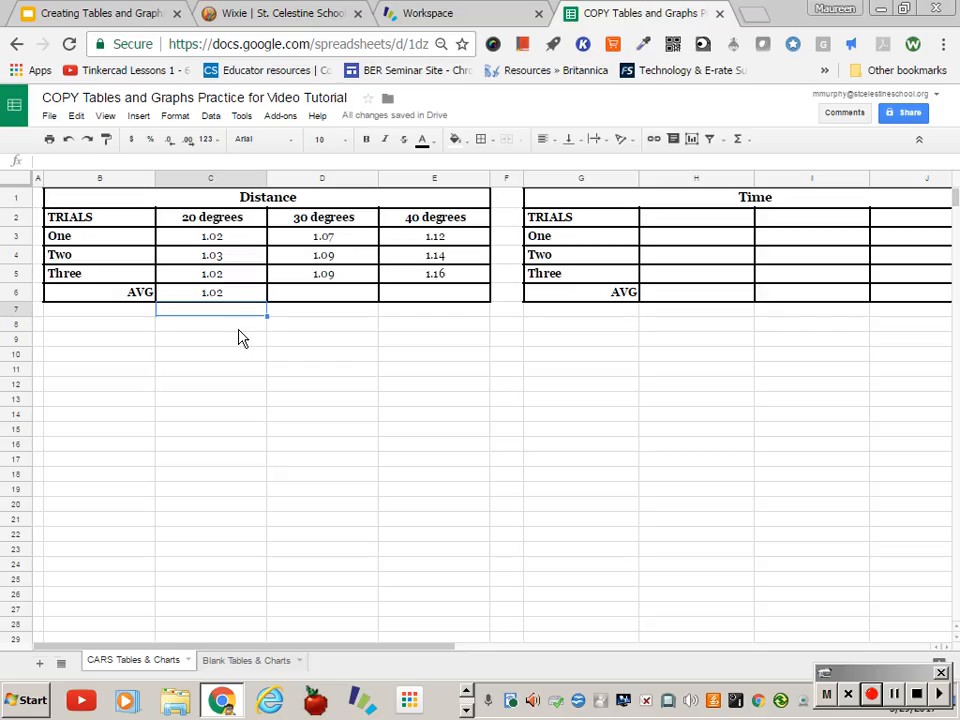
left_click(242, 294)
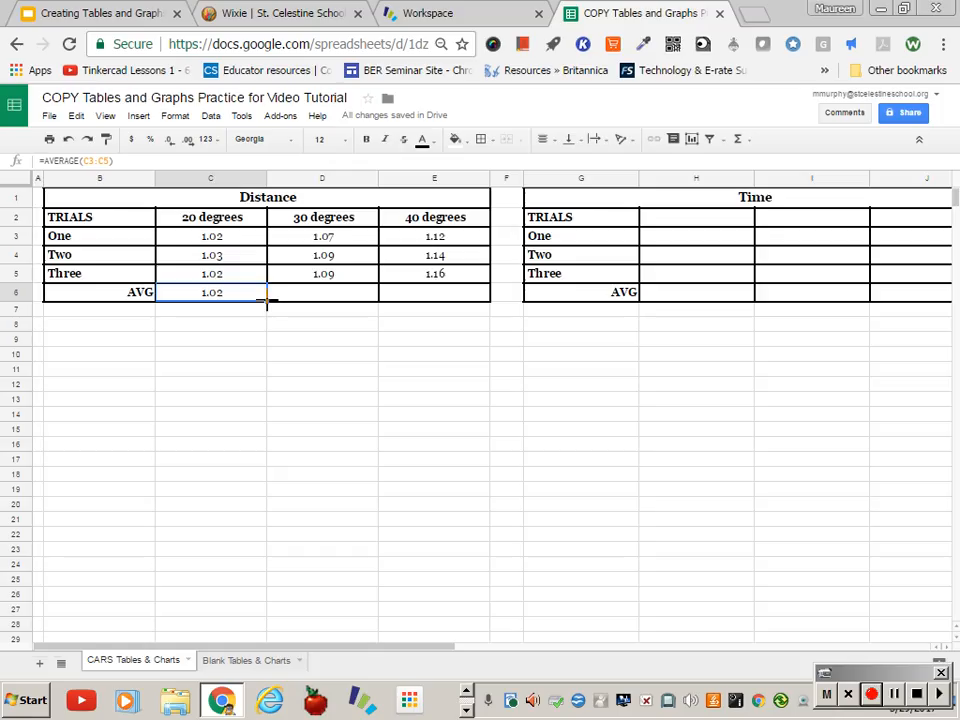
left_click_drag(267, 302, 412, 305)
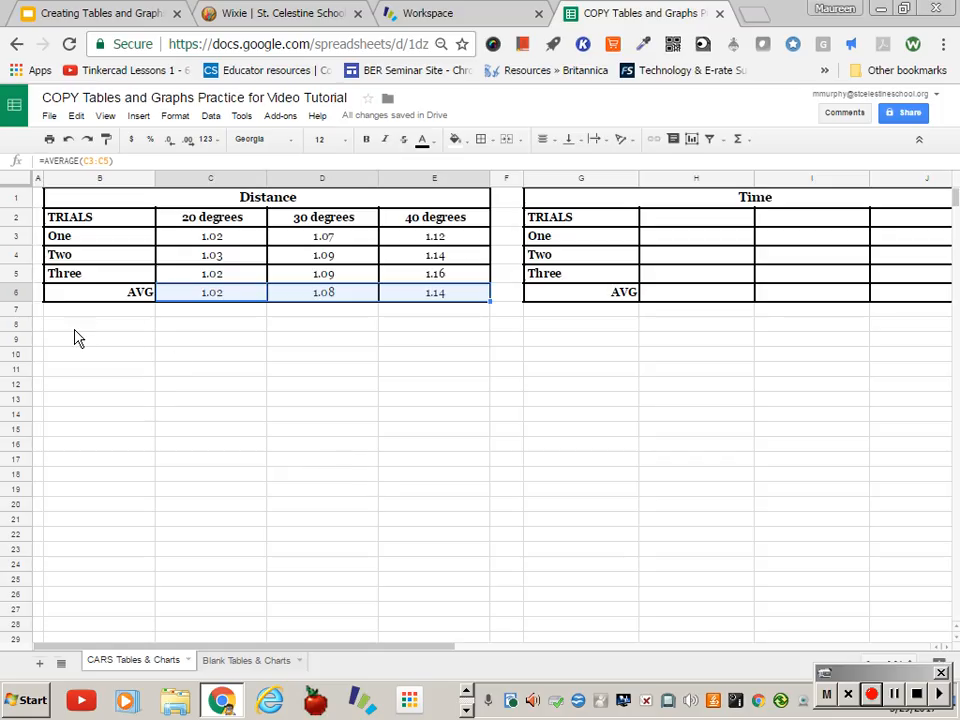
Start a chart from the Distance table's range B2:E6 and confirm that range as its data so the AVG row is included
left_click(101, 222)
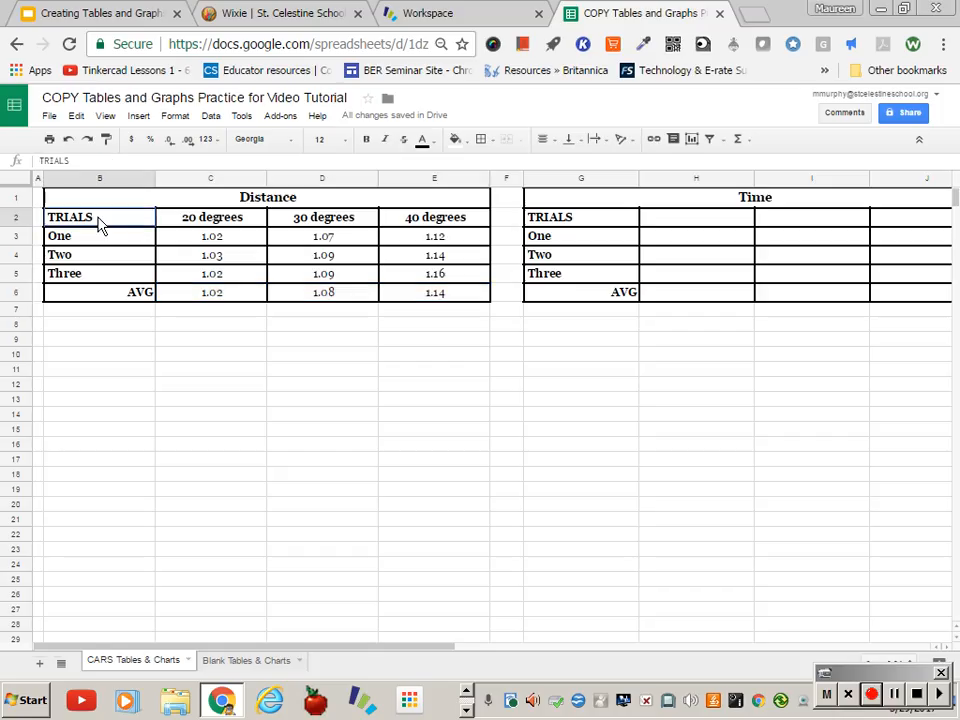
left_click_drag(98, 224, 453, 298)
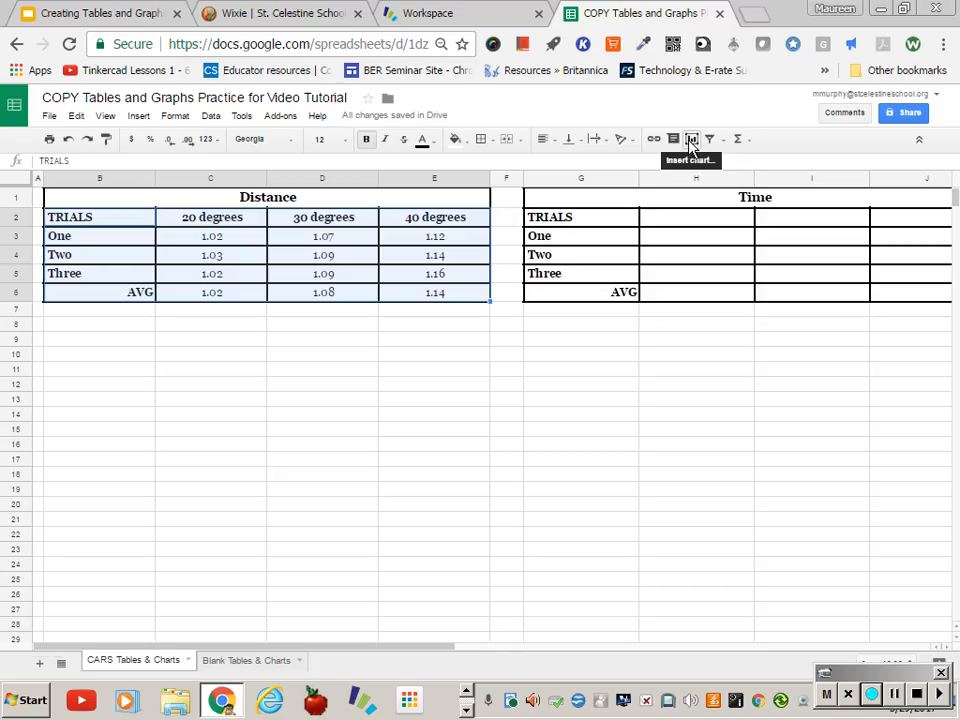
left_click(136, 118)
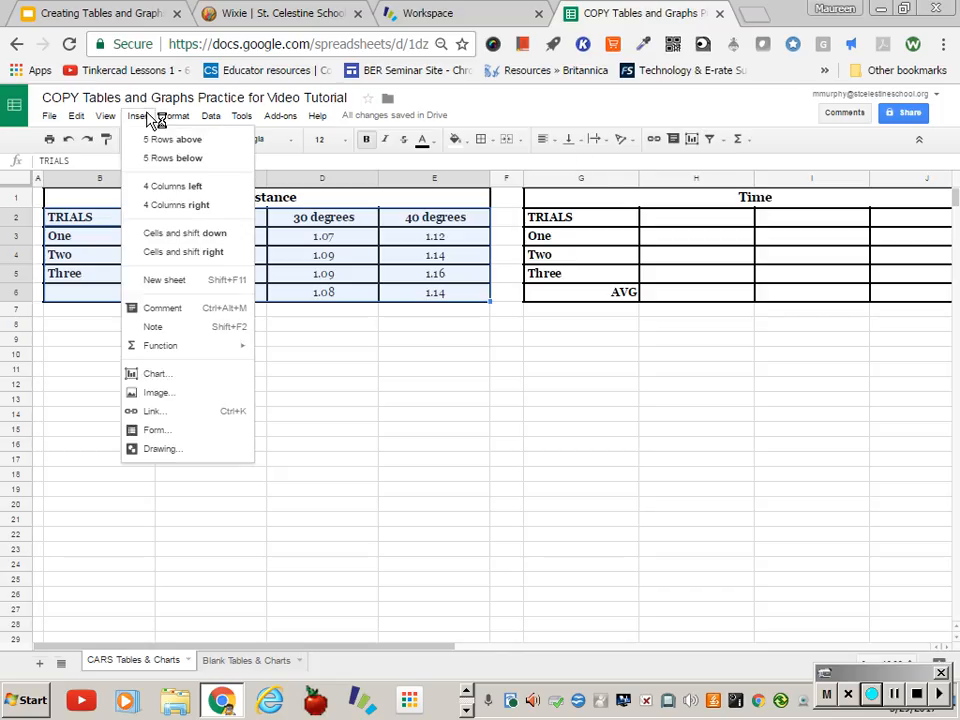
left_click(165, 379)
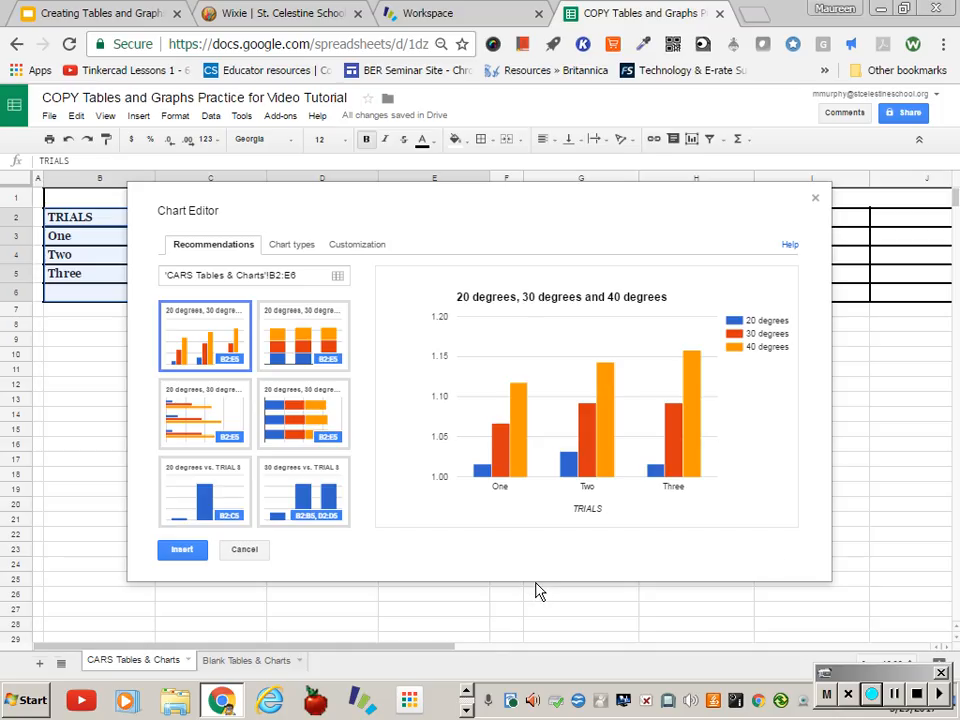
mouse_move(688, 385)
left_click(338, 278)
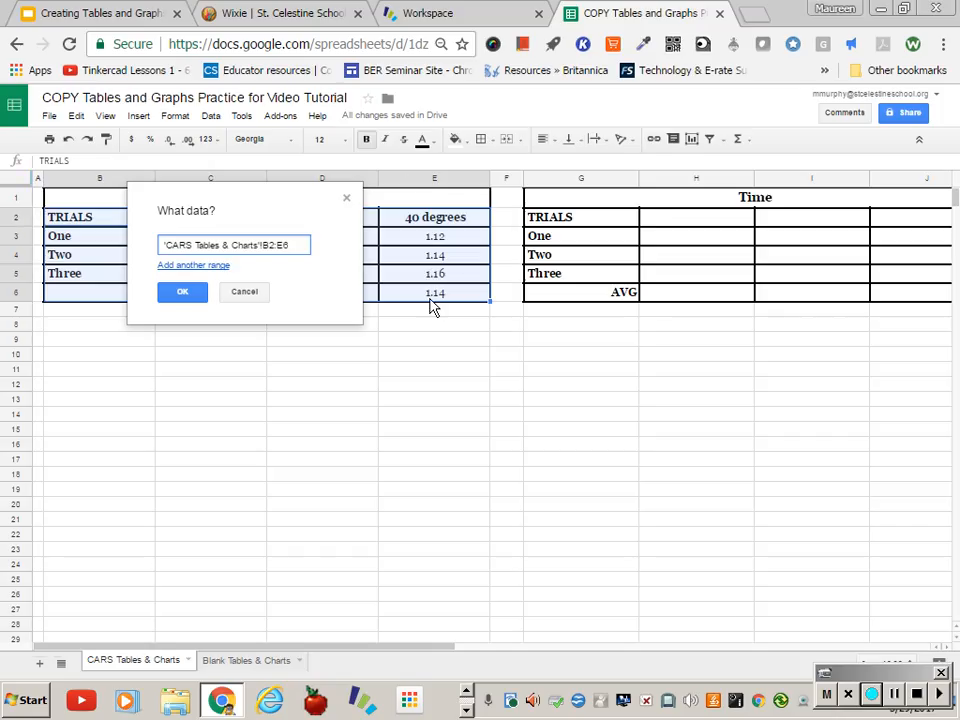
left_click(186, 291)
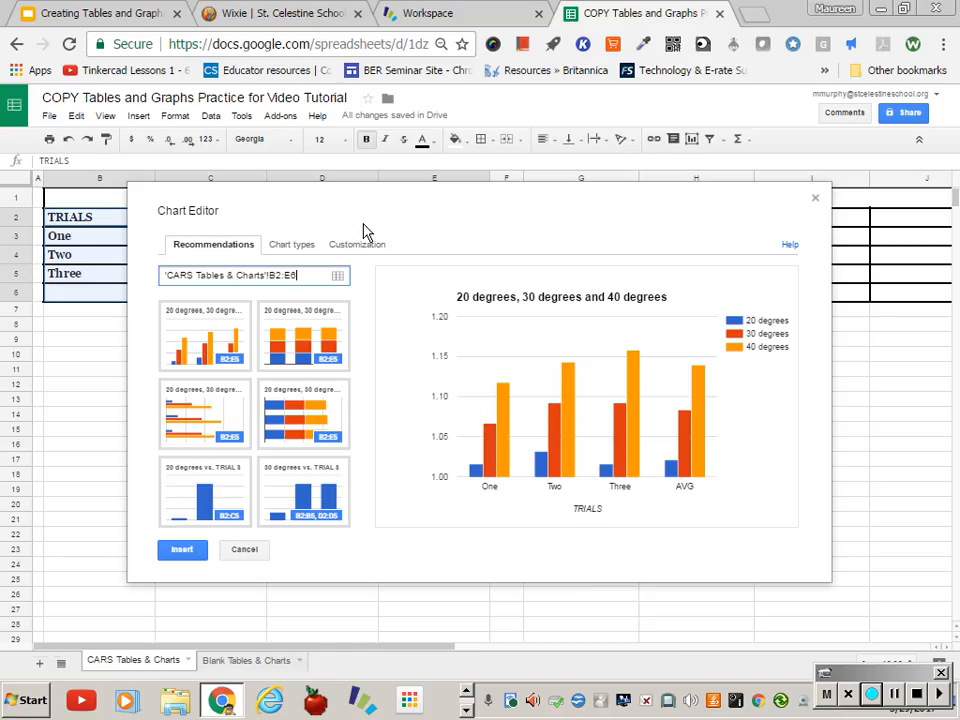
Browse the available chart types and try switching the chart's rows and columns
left_click(278, 253)
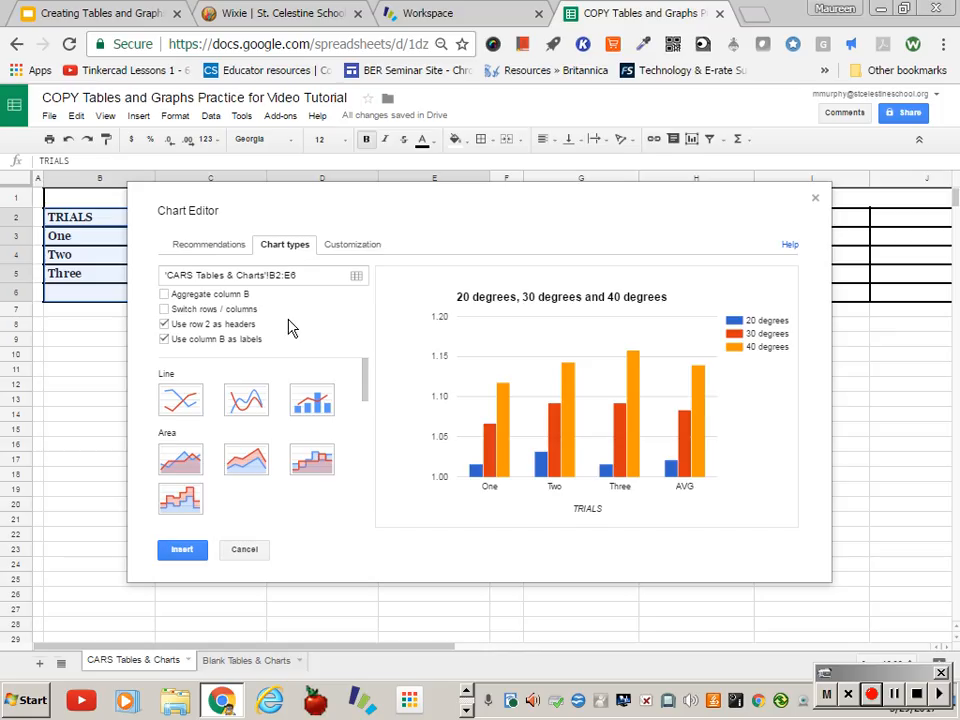
left_click_drag(363, 400, 373, 551)
left_click_drag(390, 491, 392, 366)
left_click(165, 310)
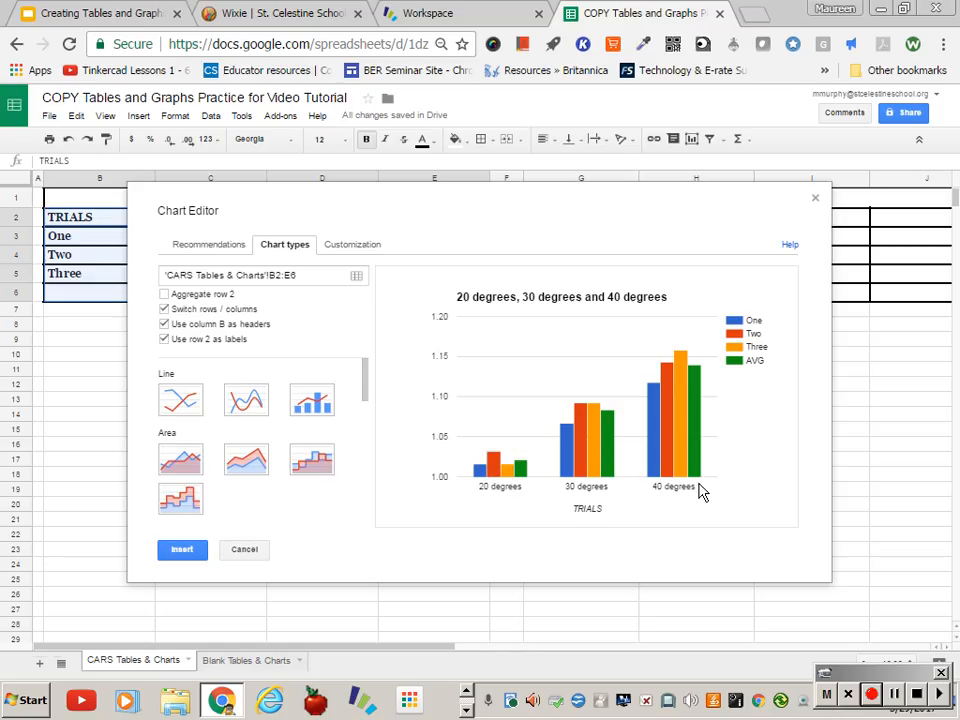
left_click(165, 310)
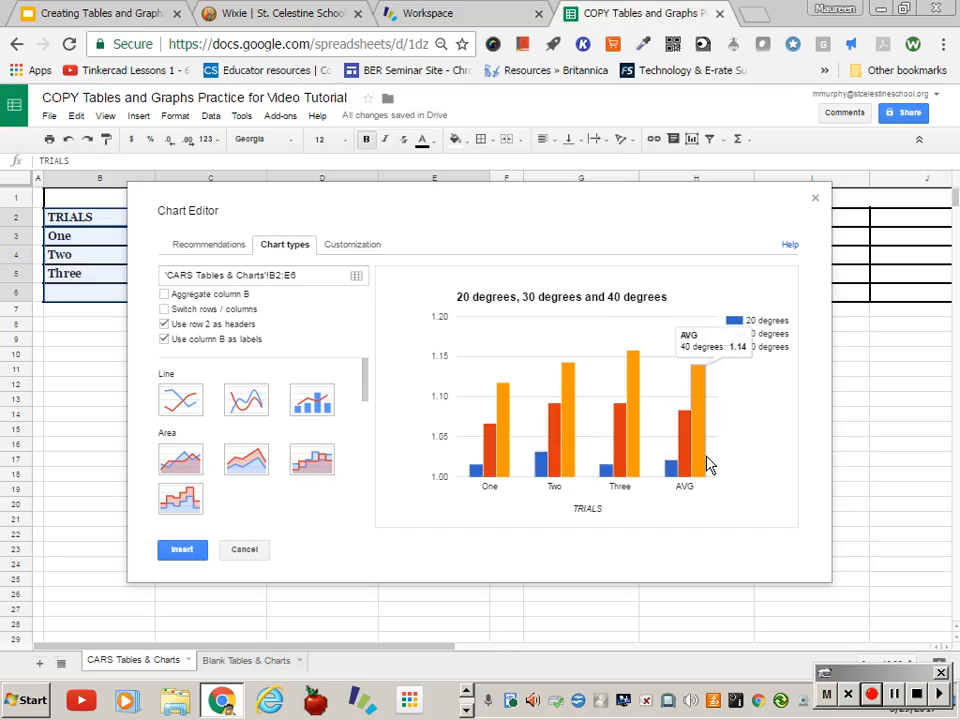
Set the chart title to "Distance a Car Traveled Down an Inclined Plane with 3 Different Angles"
left_click(345, 245)
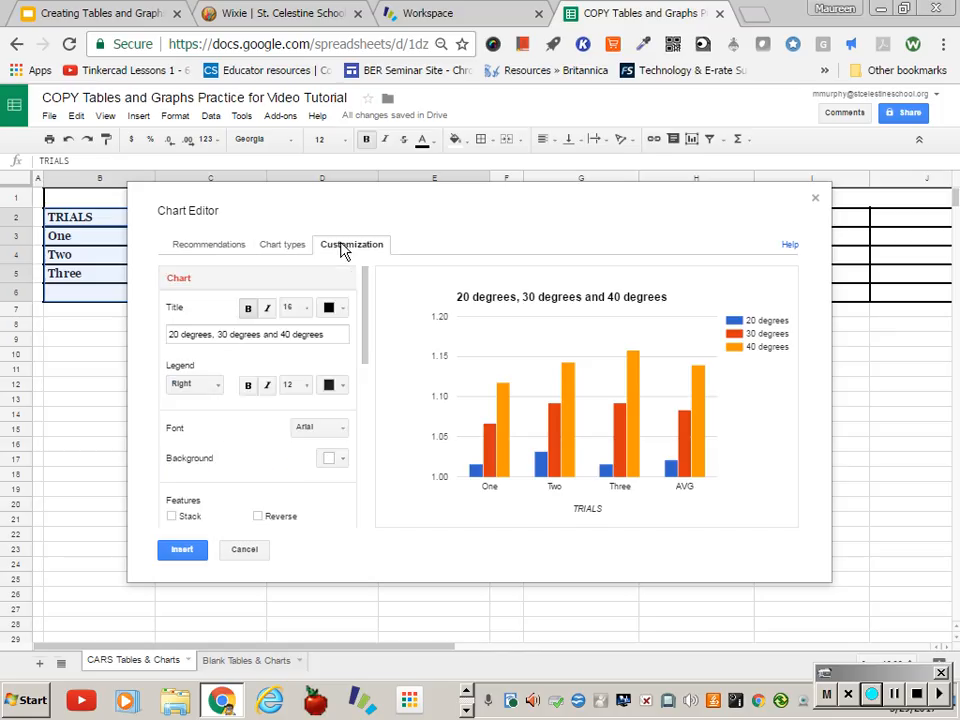
left_click(330, 337)
left_click_drag(330, 337, 111, 332)
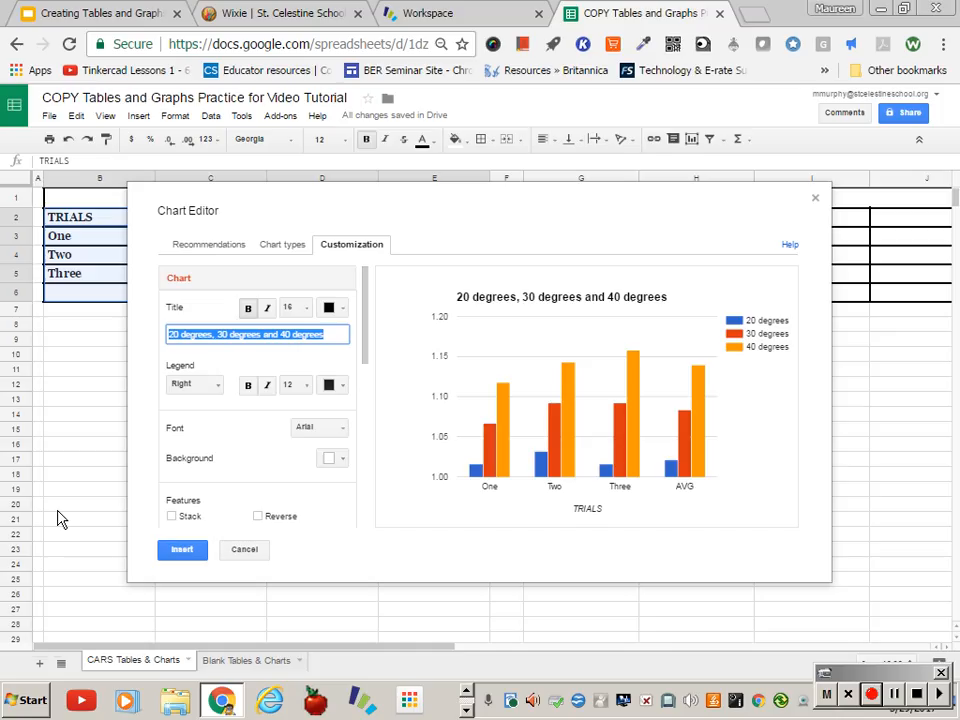
type("D")
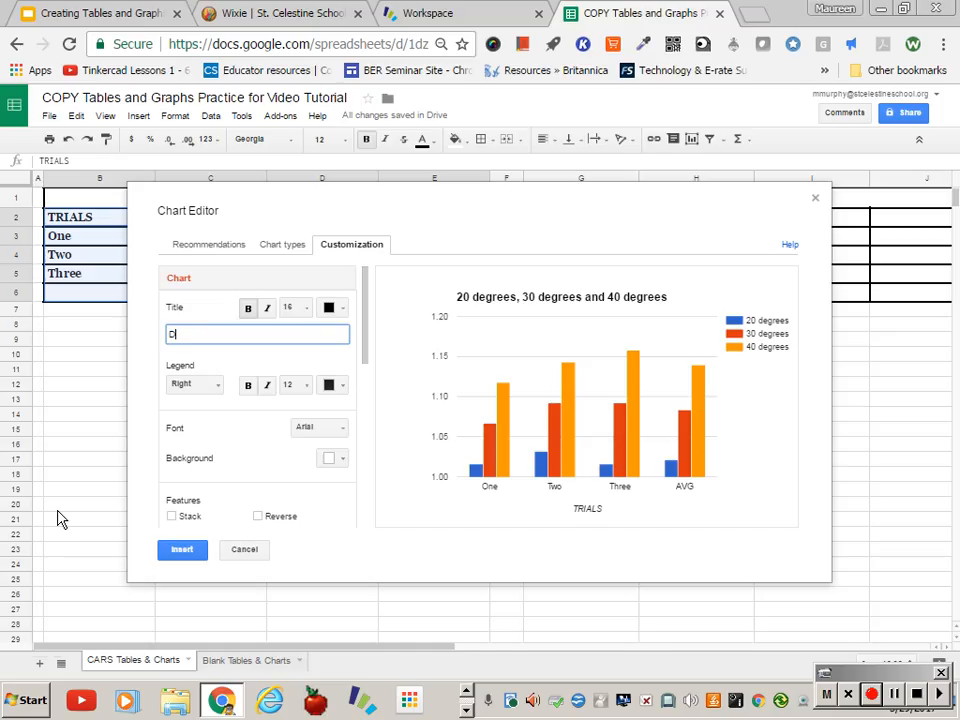
type("istance a Car Traveled")
key("BackSpace")
type("Down an")
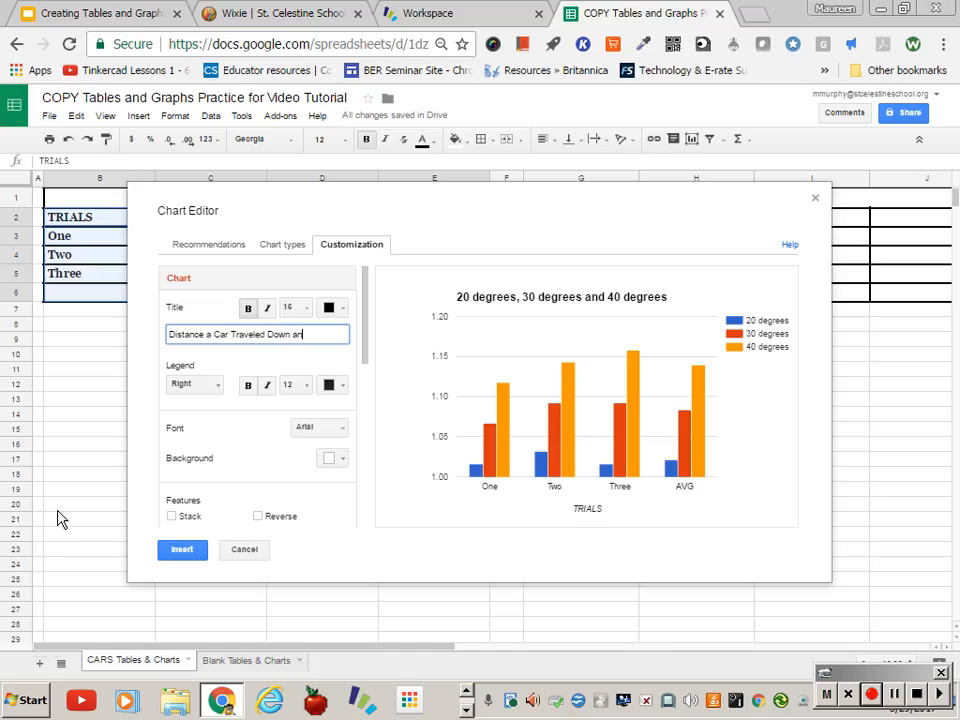
type(" Inclined Plane with")
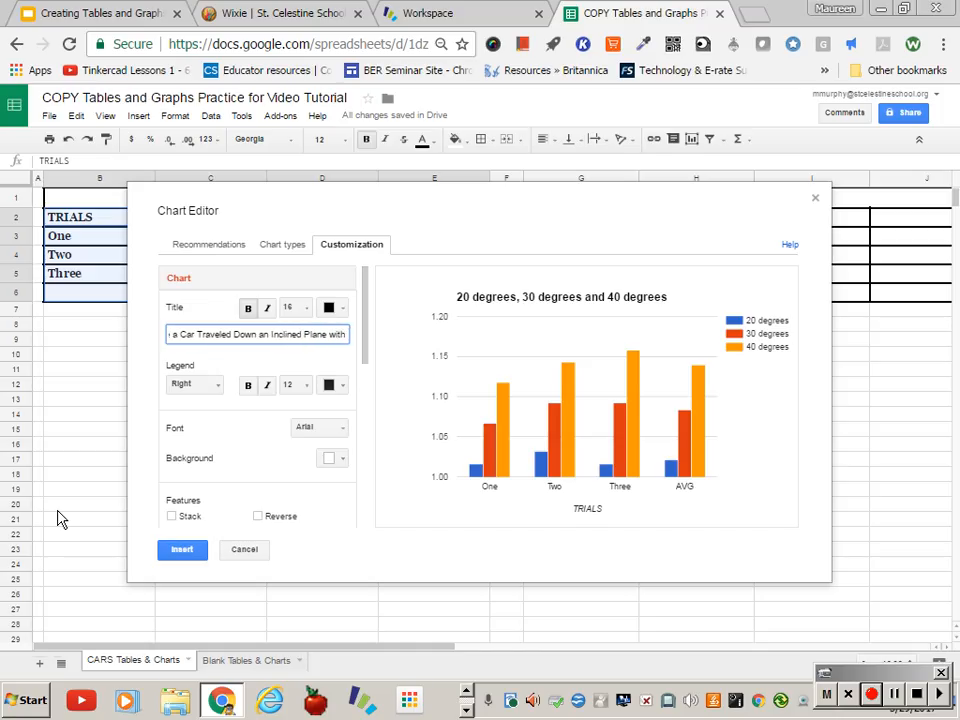
type(" Differe")
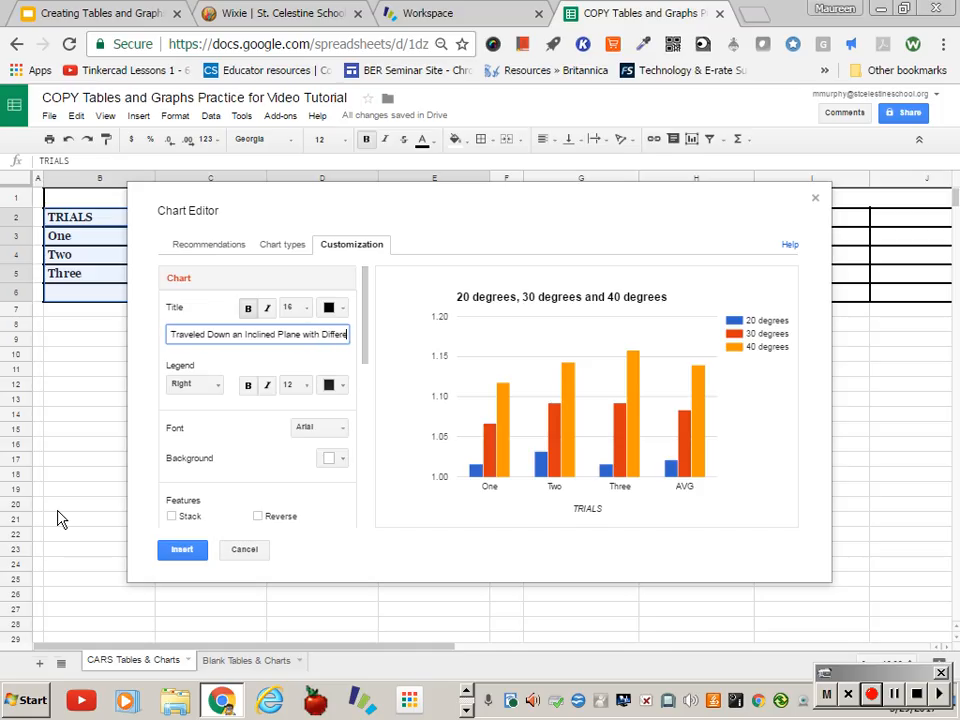
type("nt Angles")
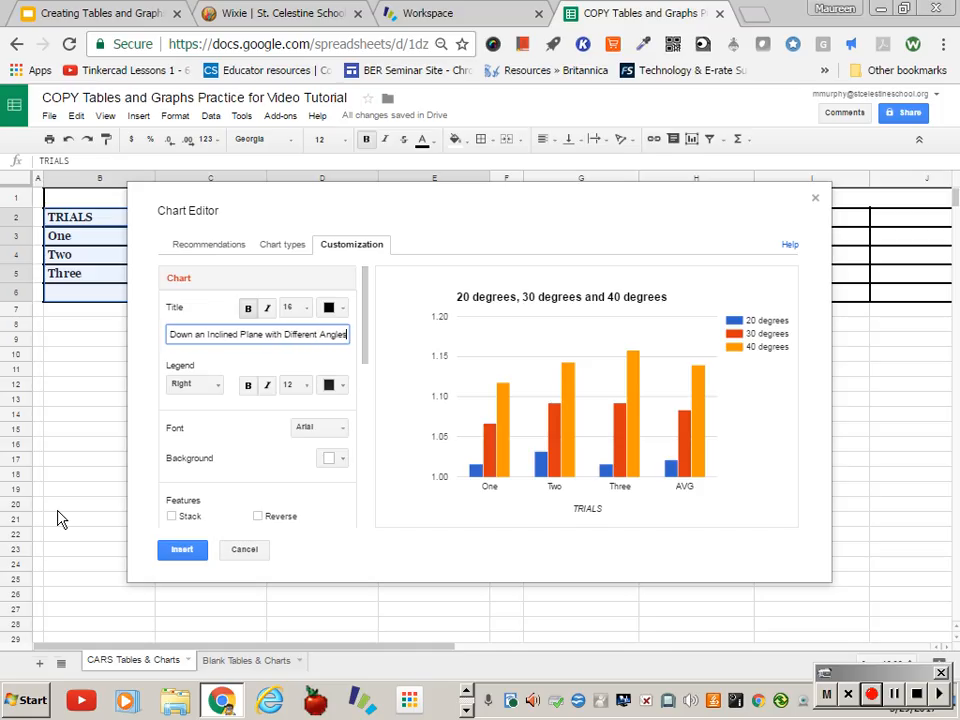
left_click(286, 336)
type("3")
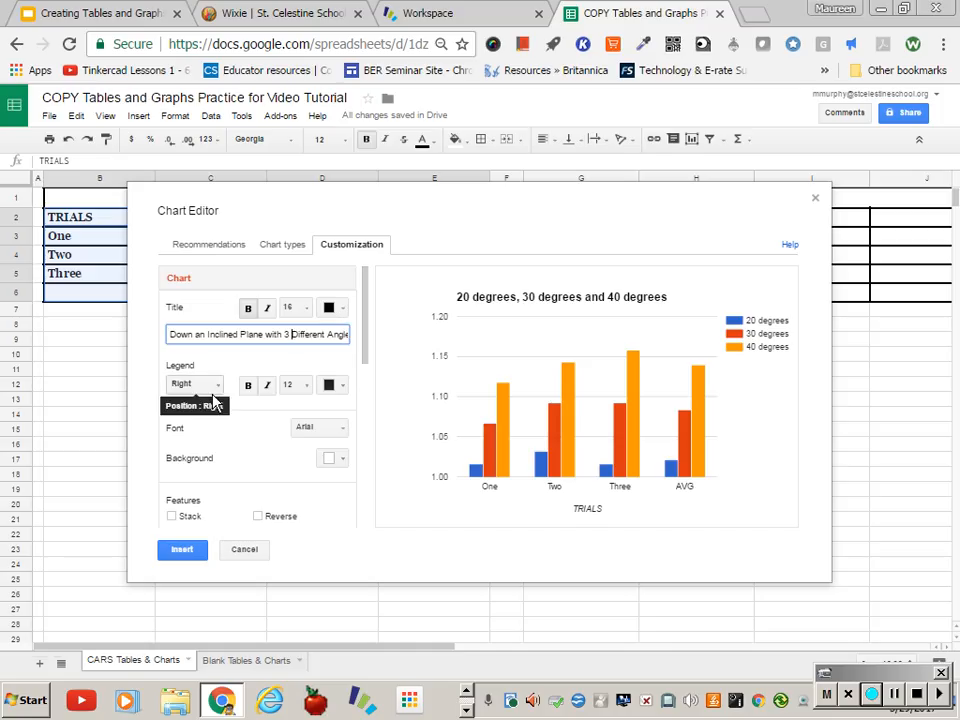
Title the chart's left vertical axis "Meters Traveled"
scroll(241, 421, "down", 5)
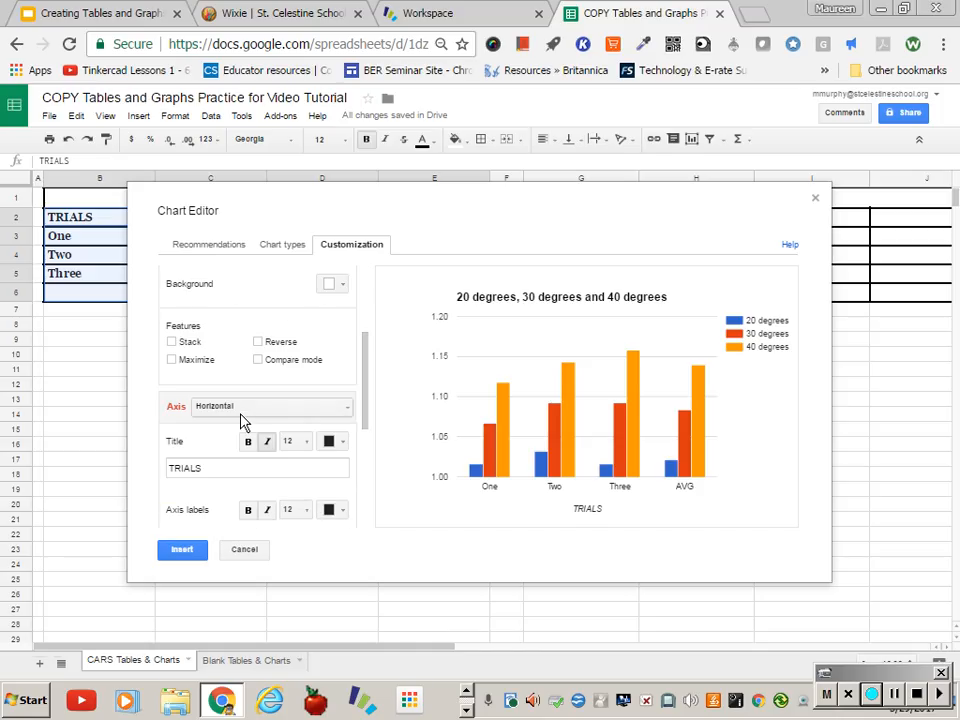
scroll(222, 368, "up", 1)
scroll(222, 368, "down", 3)
scroll(225, 368, "down", 3)
scroll(229, 368, "up", 3)
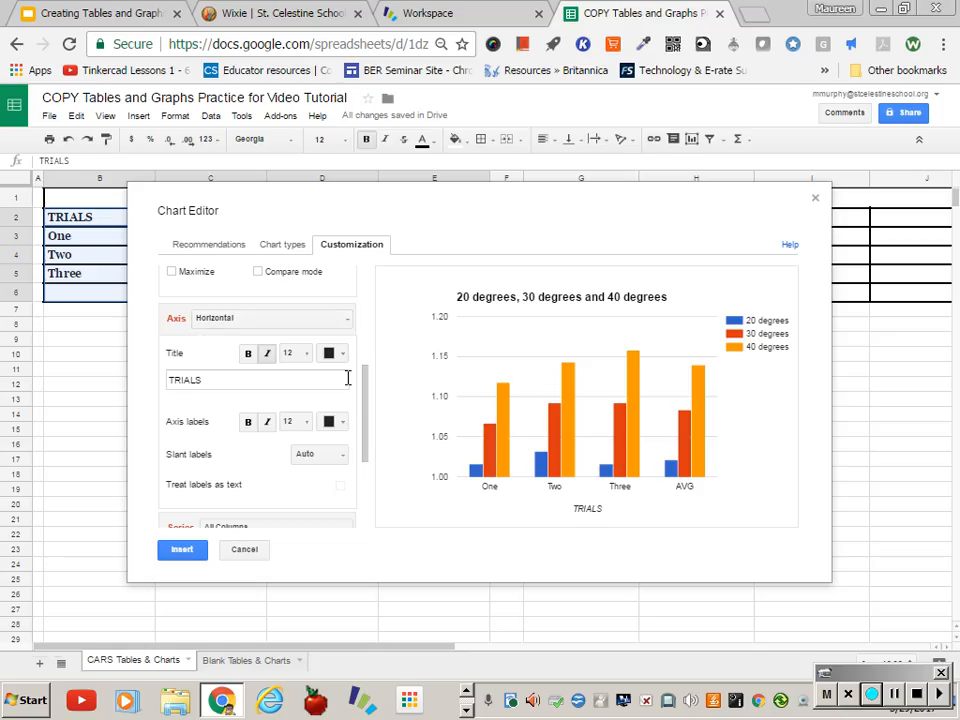
left_click_drag(366, 454, 385, 440)
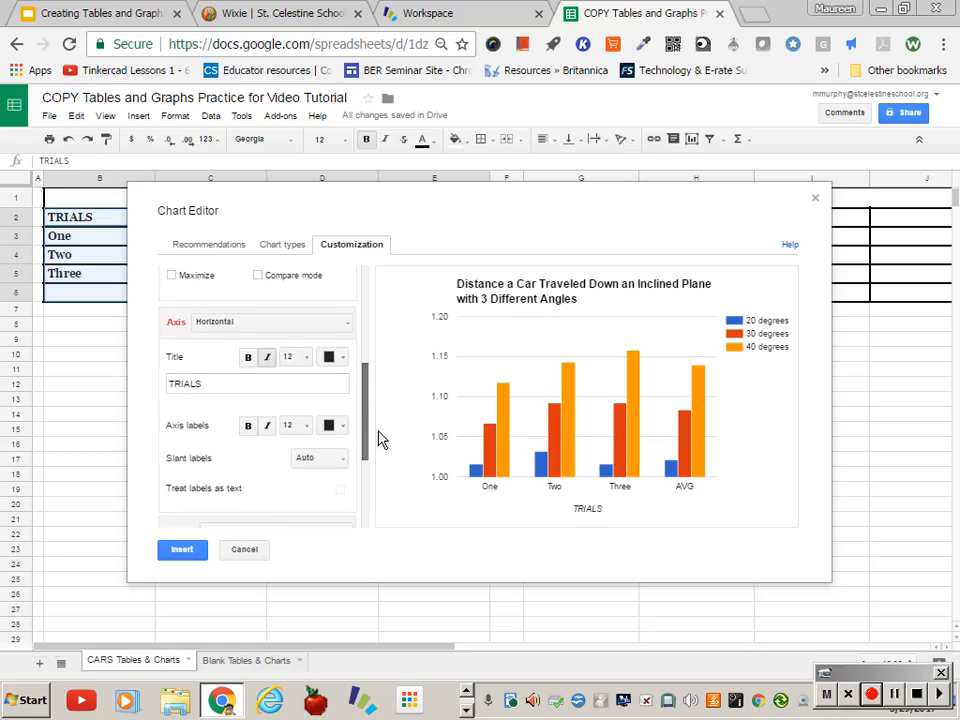
left_click(349, 330)
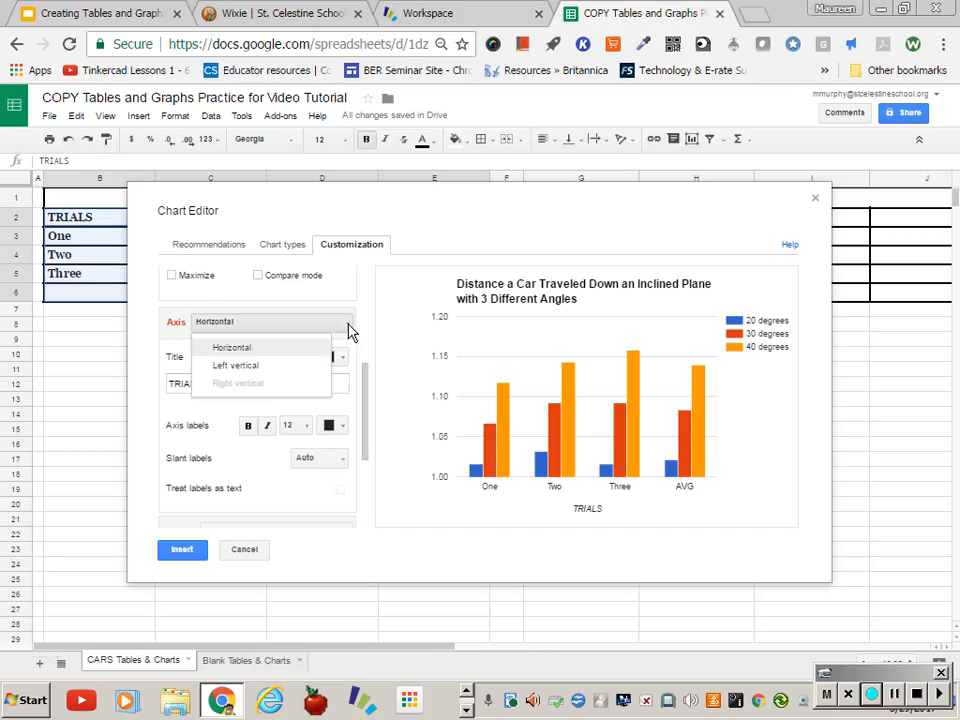
left_click(310, 368)
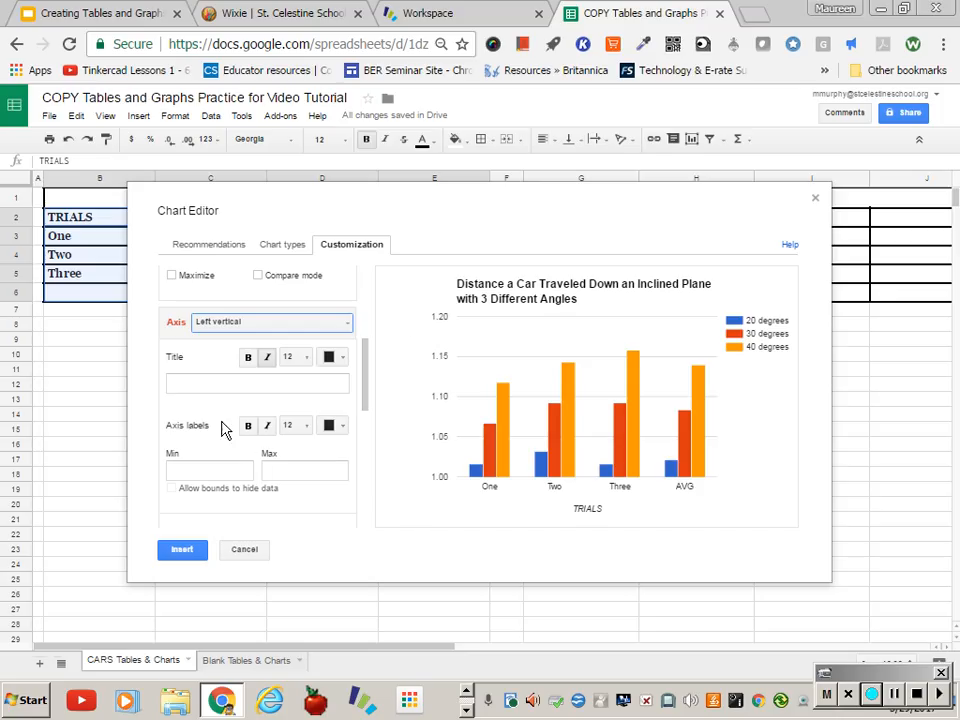
left_click(209, 385)
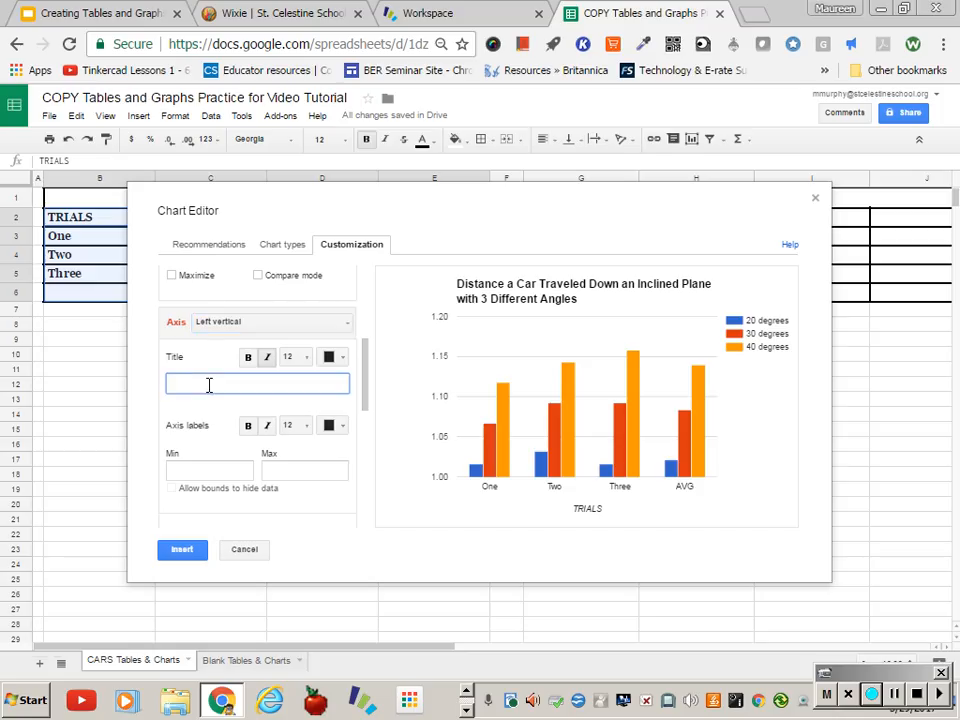
type("Meters Traveled")
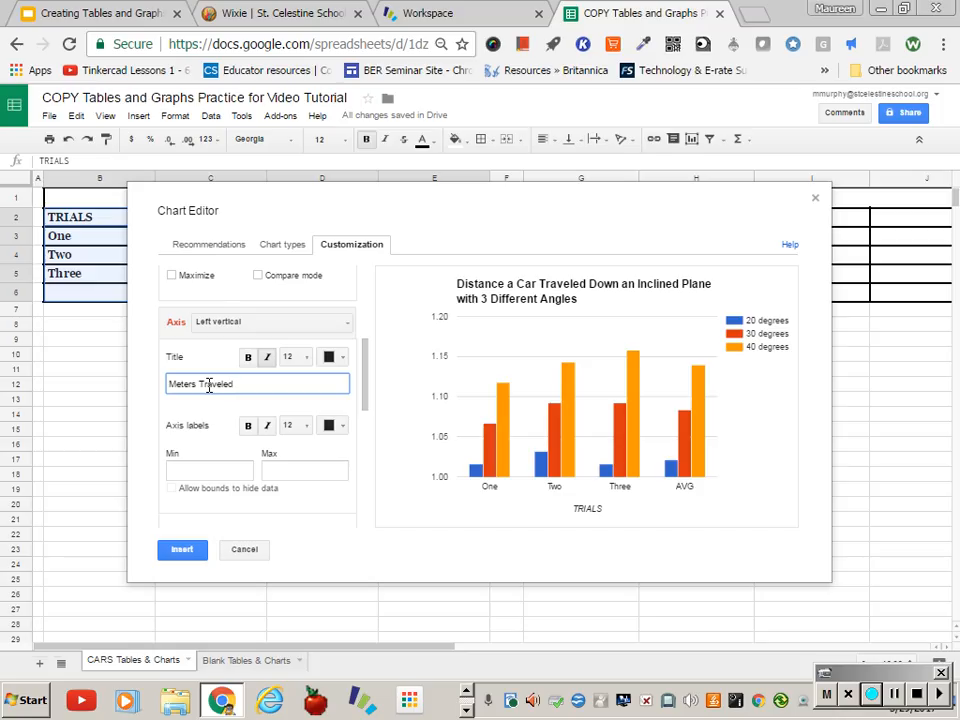
Set the left vertical axis's major gridlines to 10
left_click(366, 376)
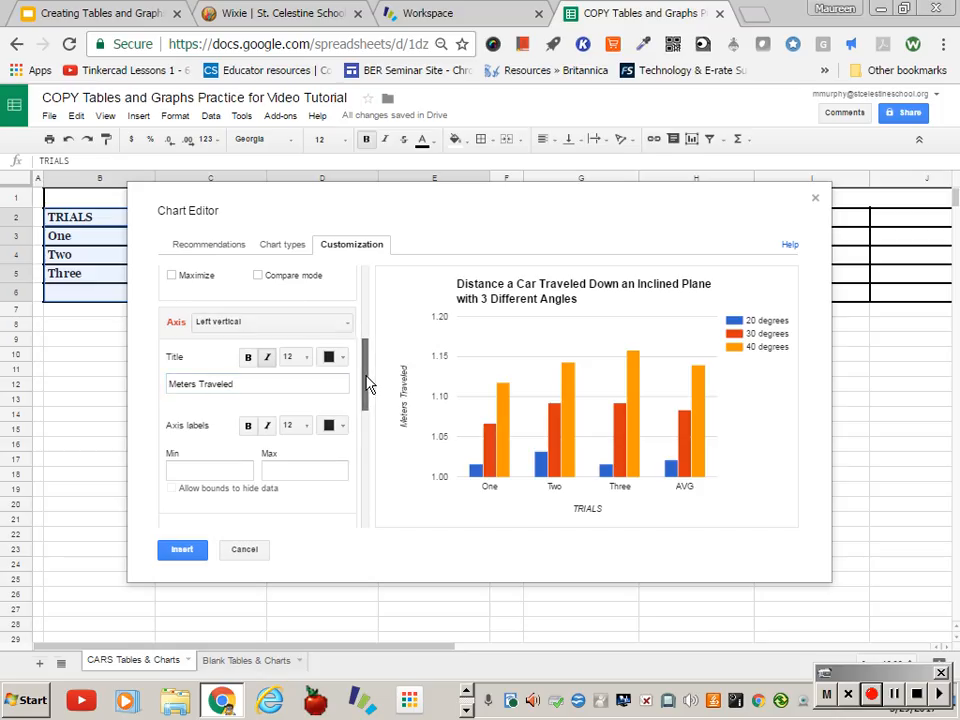
left_click_drag(366, 380, 371, 437)
left_click_drag(371, 438, 372, 448)
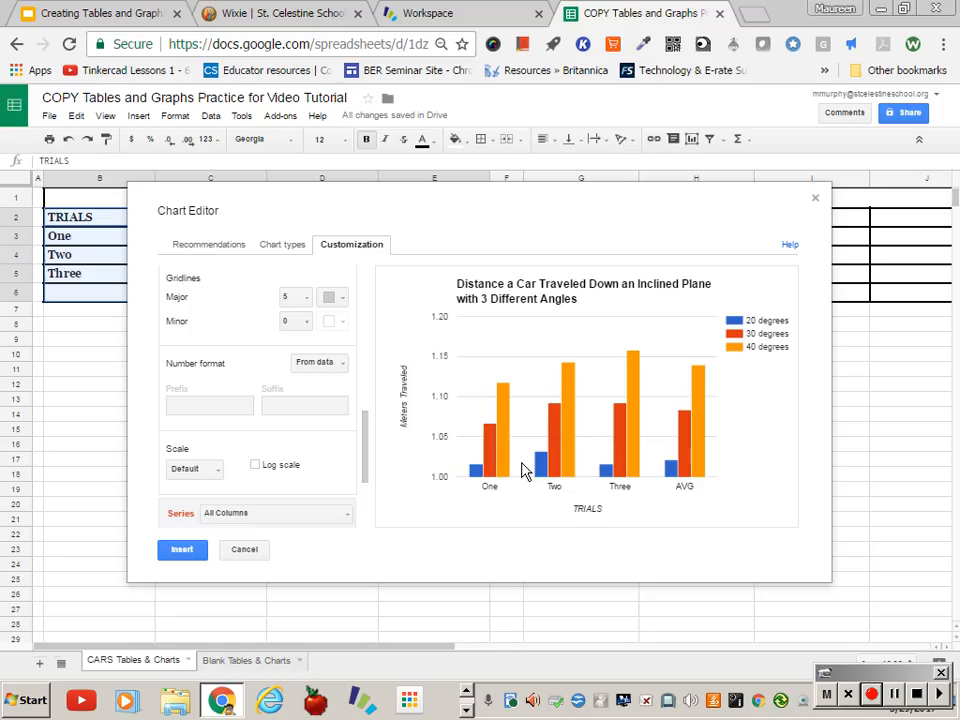
left_click(310, 300)
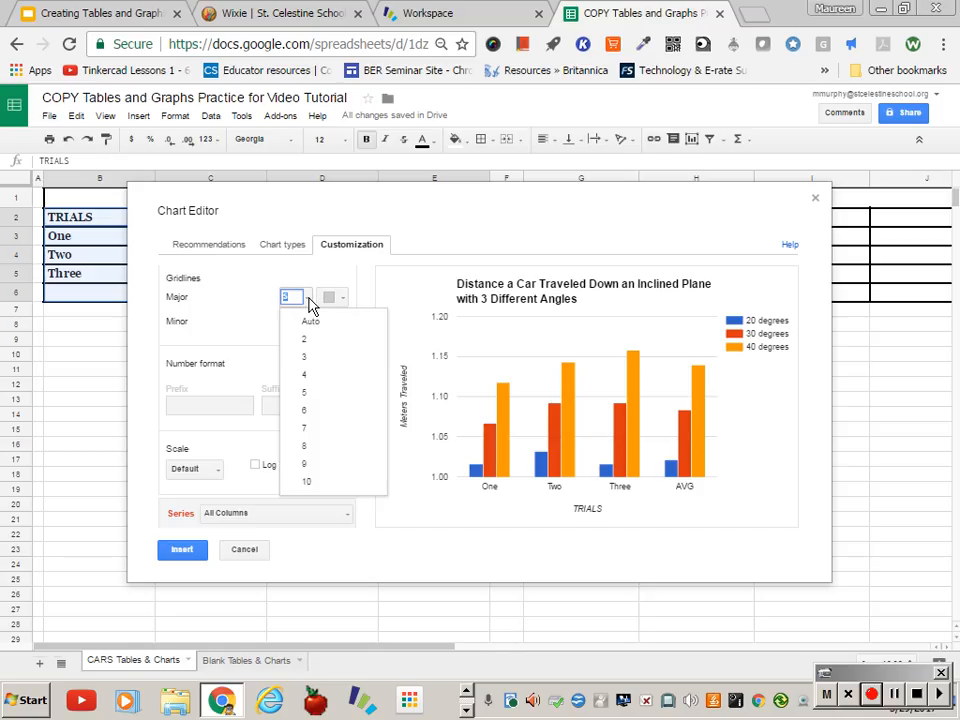
left_click(311, 484)
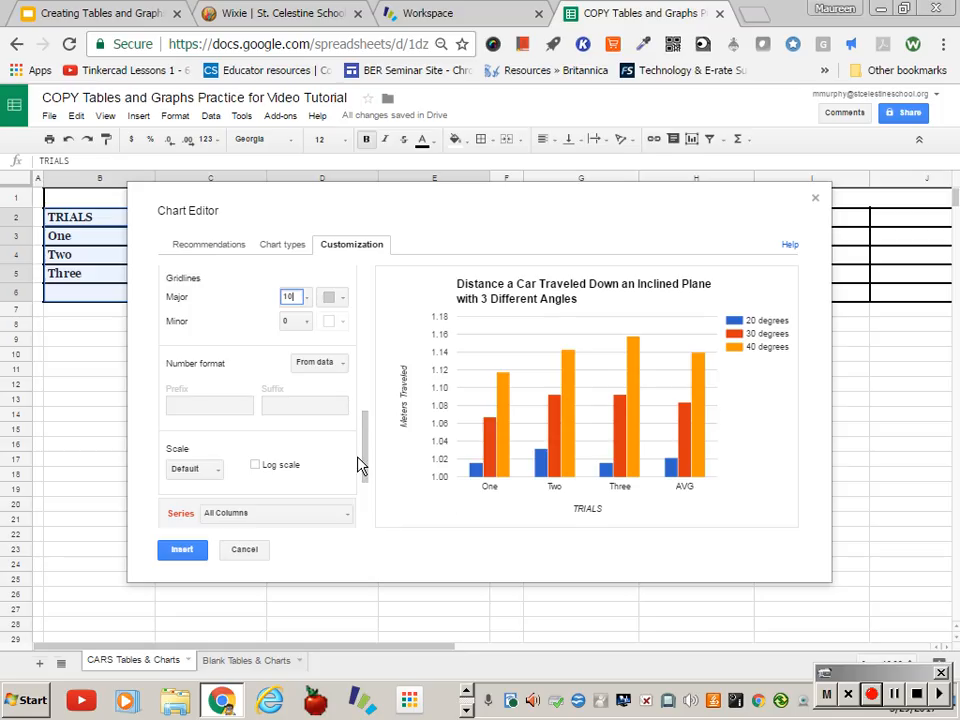
Try value data labels on all of the chart's columns and set them back to None
left_click_drag(368, 465, 377, 512)
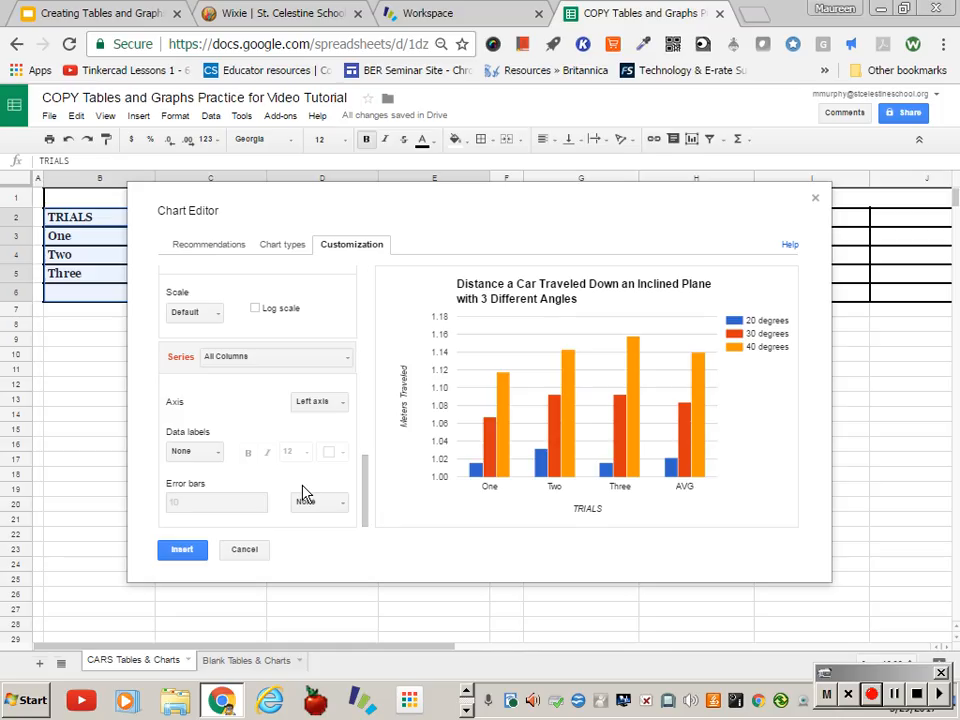
left_click(216, 455)
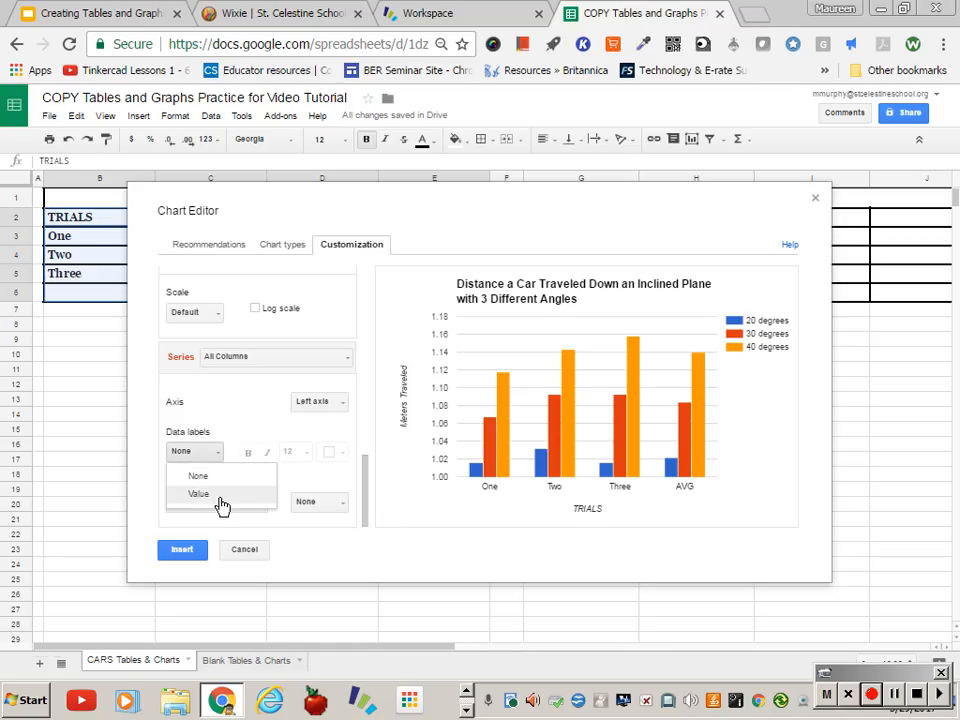
left_click(200, 494)
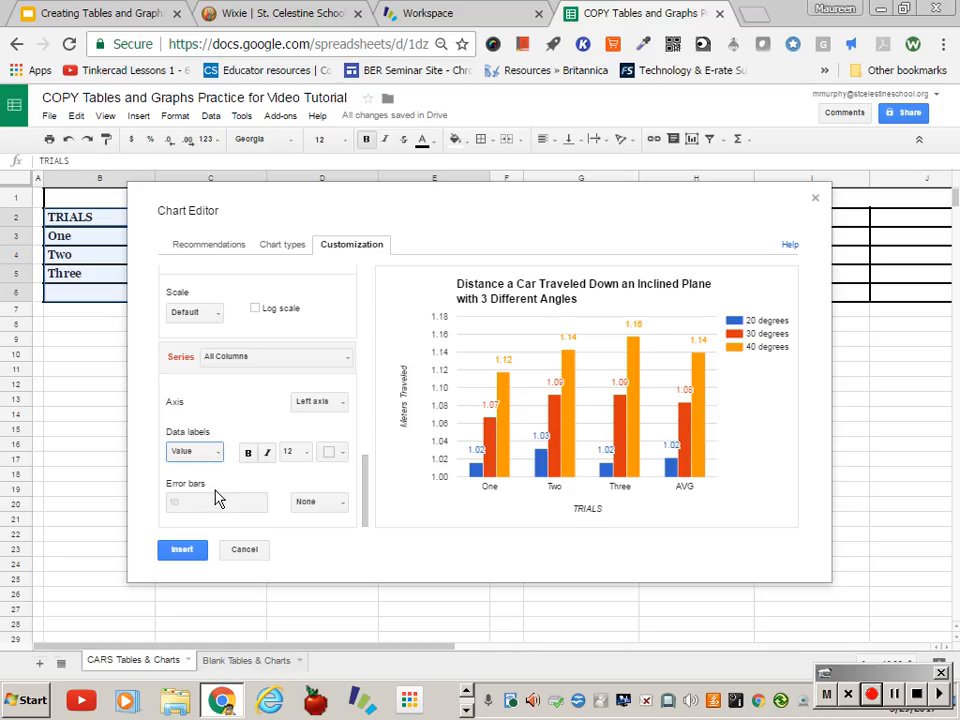
left_click(216, 453)
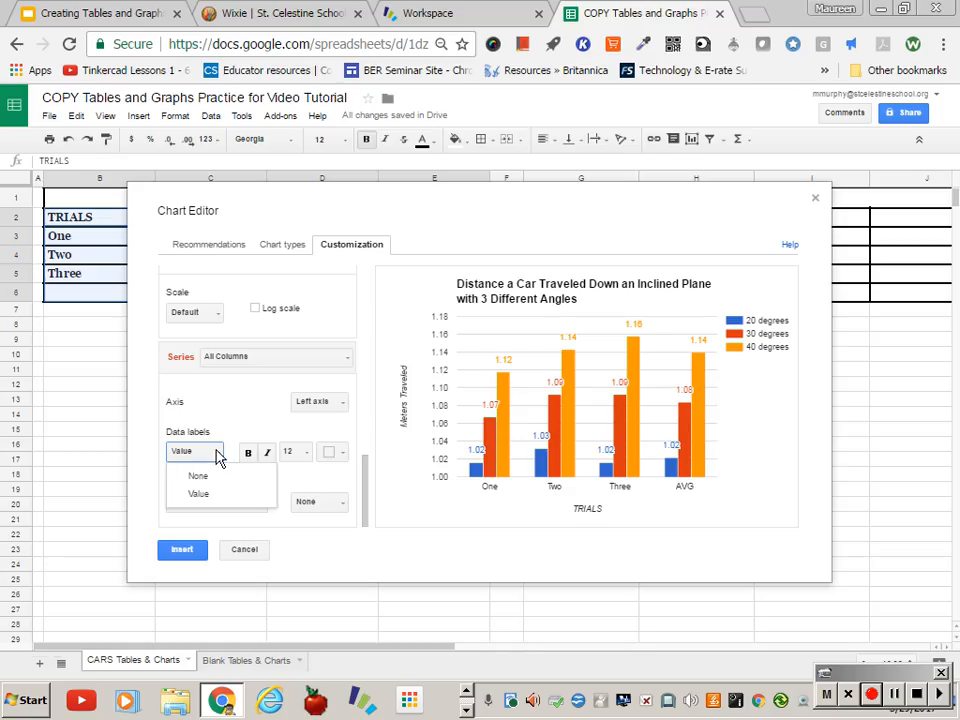
left_click(218, 476)
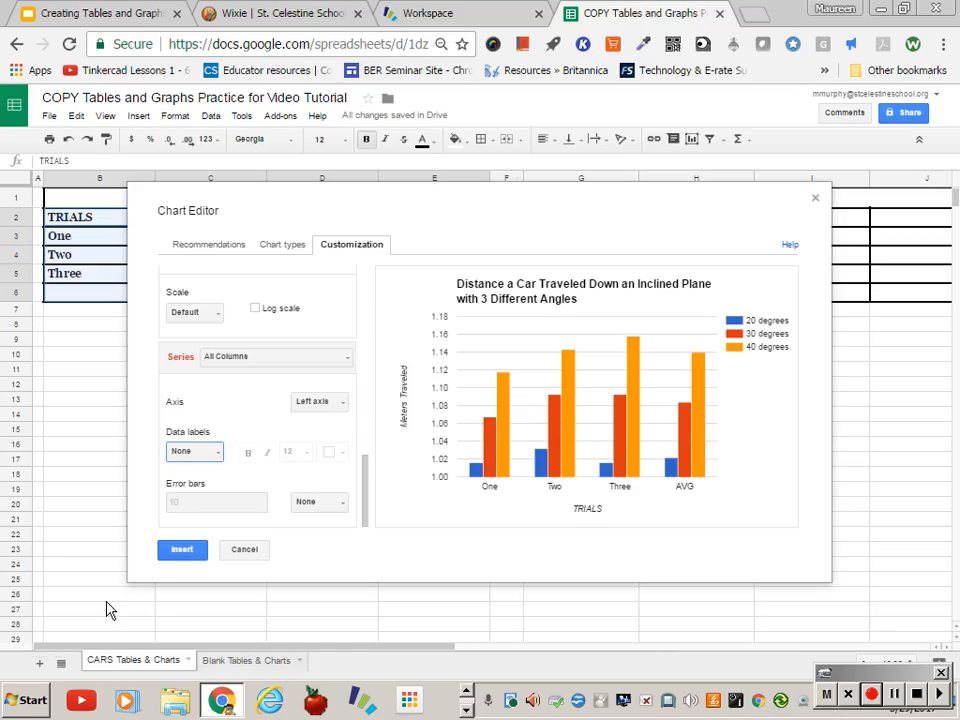
Insert the customized chart into the sheet and place it just below the Distance table
left_click(189, 554)
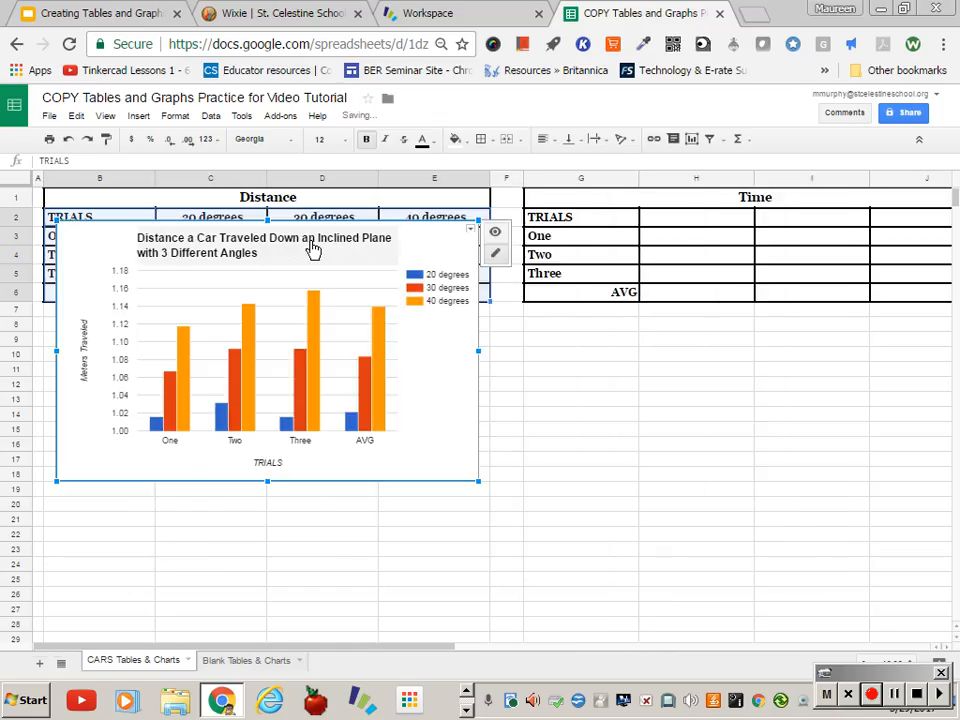
left_click_drag(439, 251, 435, 338)
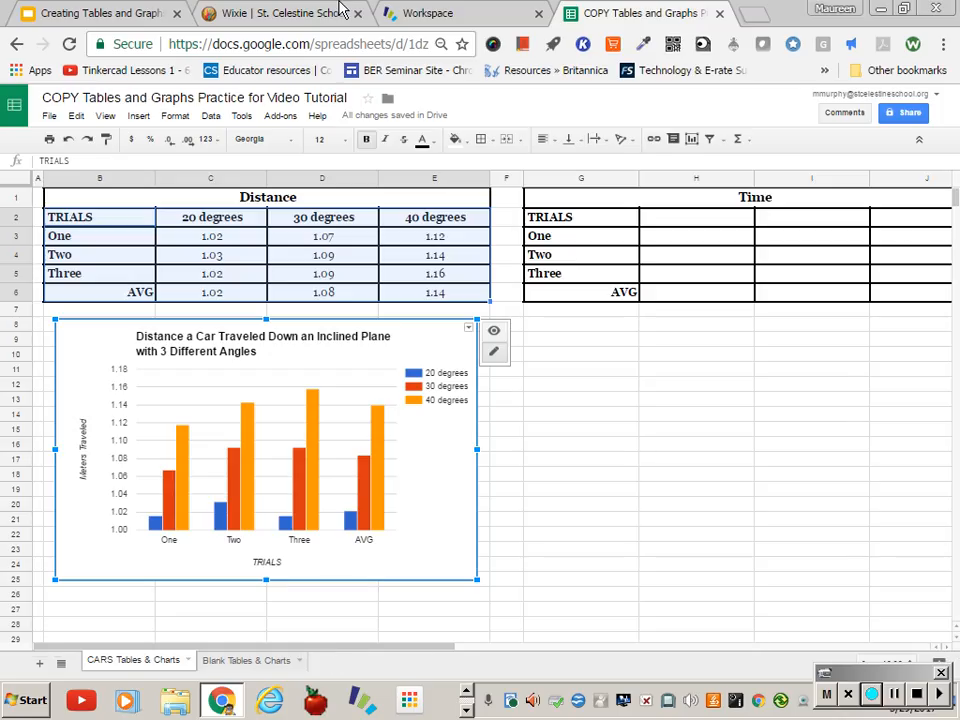
Enter "20 degrees" as the Time table's first column heading in H2
left_click(710, 225)
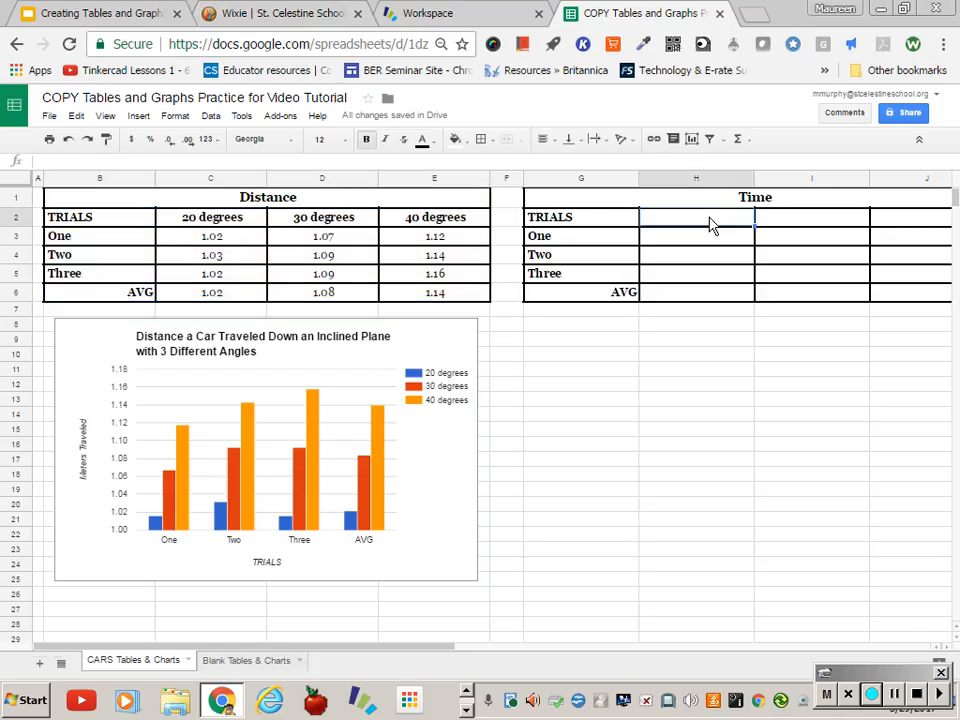
type("20 degre")
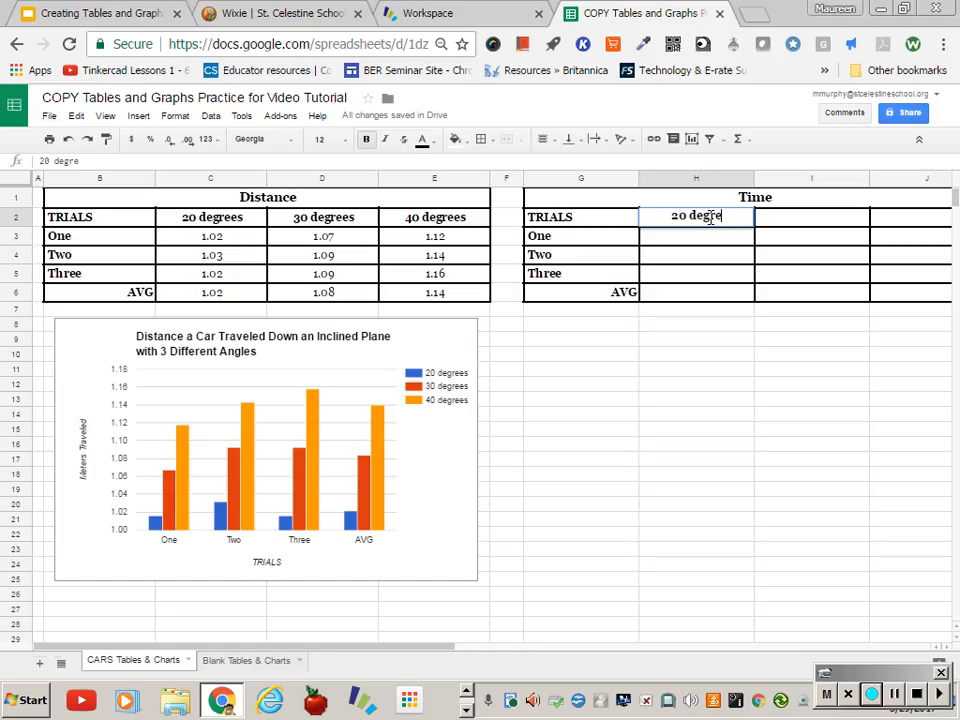
type("es")
key("Tab")
type("40")
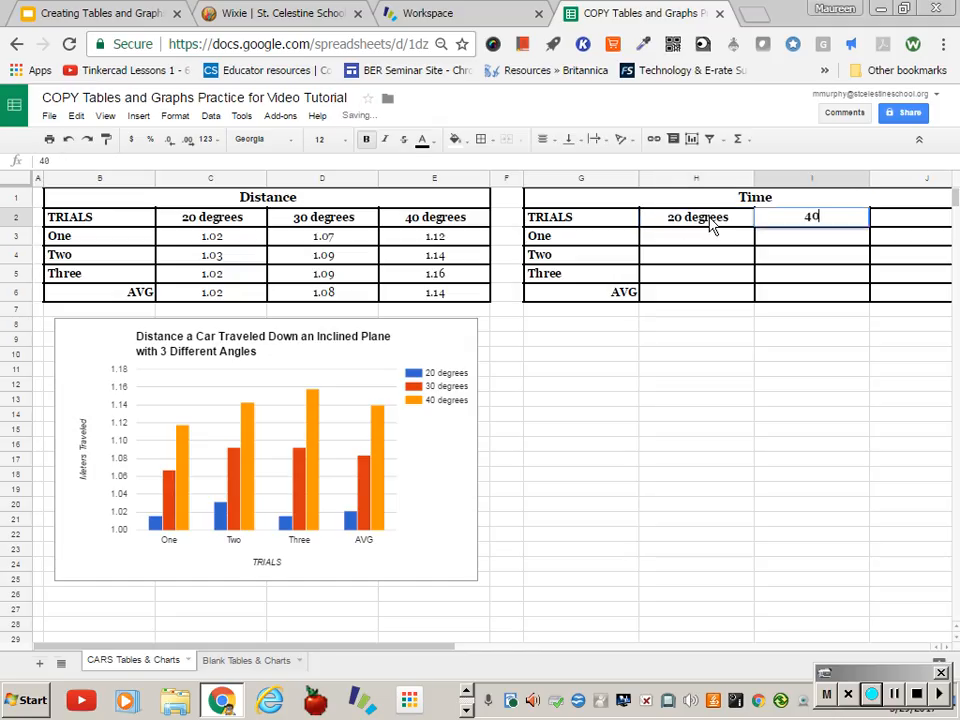
type(" degree")
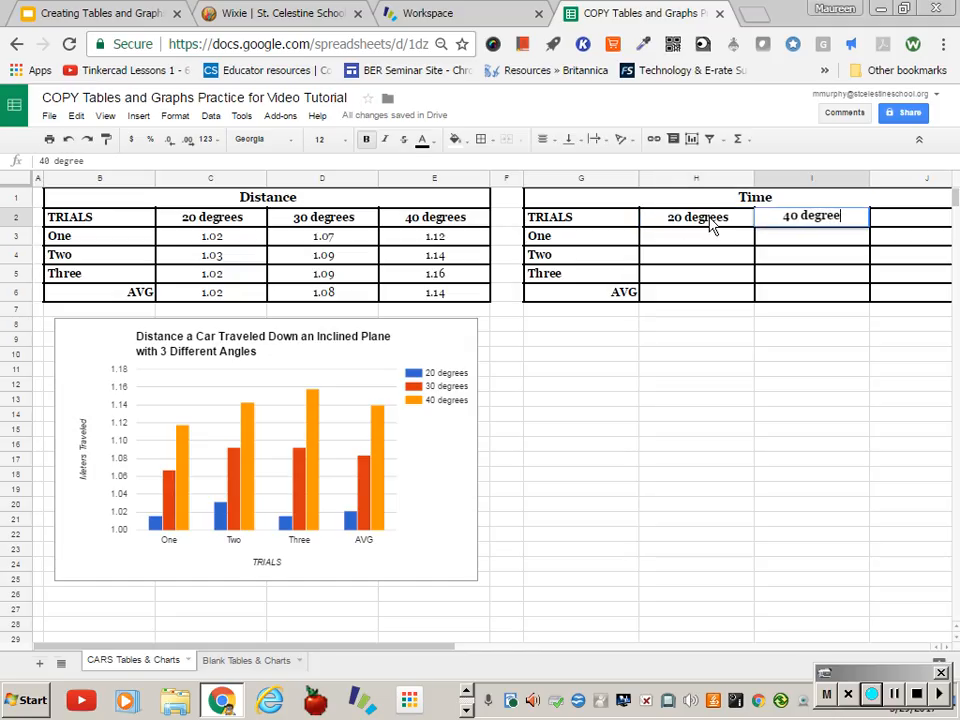
key("BackSpace")
key("BackSpace")
key("BackSpace")
key("BackSpace")
key("BackSpace")
key("BackSpace")
key("BackSpace")
key("BackSpace")
key("BackSpace")
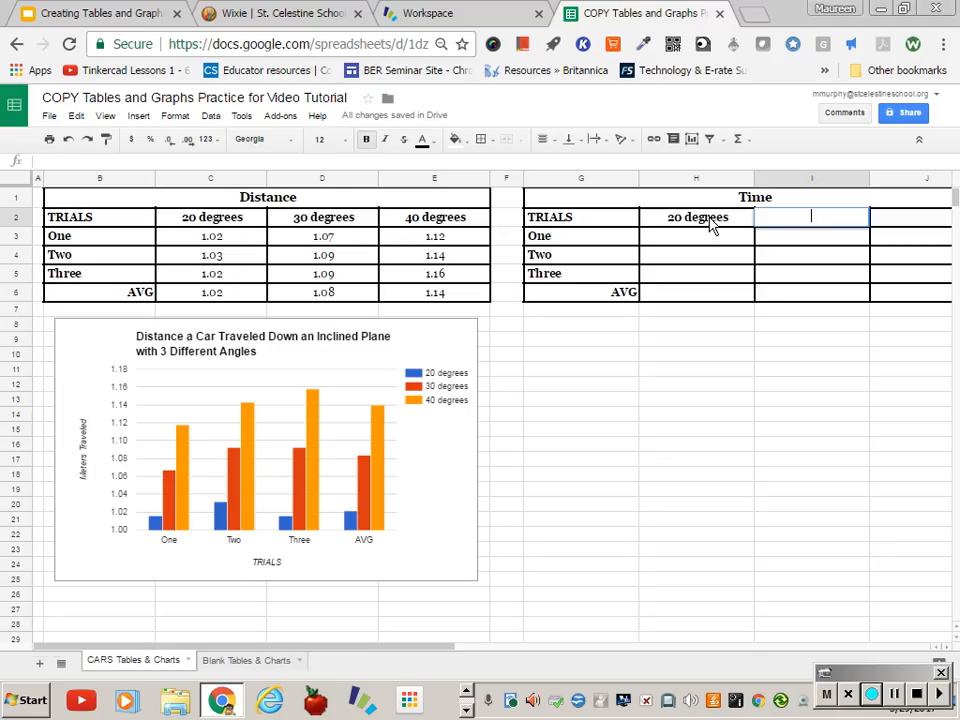
Enter the Time table's remaining column headings, "30 degrees" in I2 and "40 degrees" in J2
type("30 degrees")
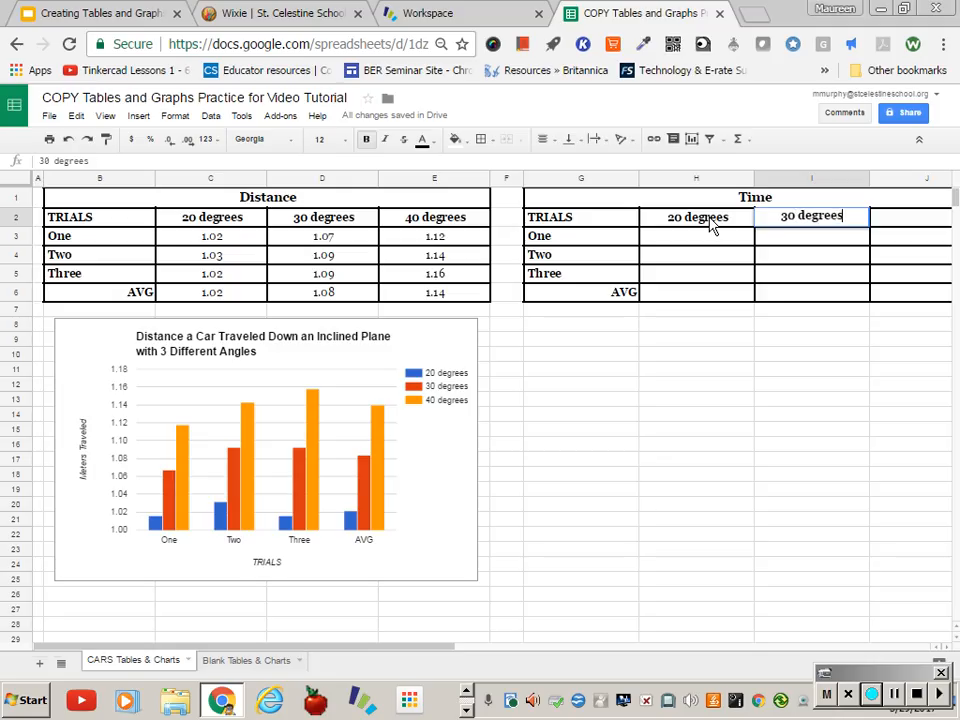
key("Tab")
type("40 ")
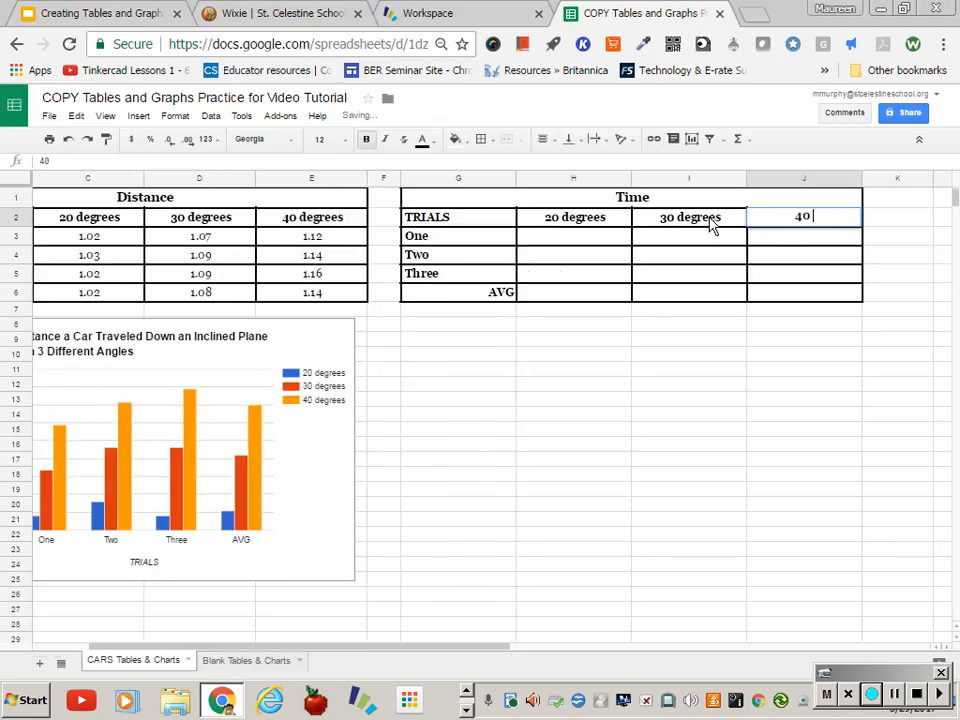
type("degrees")
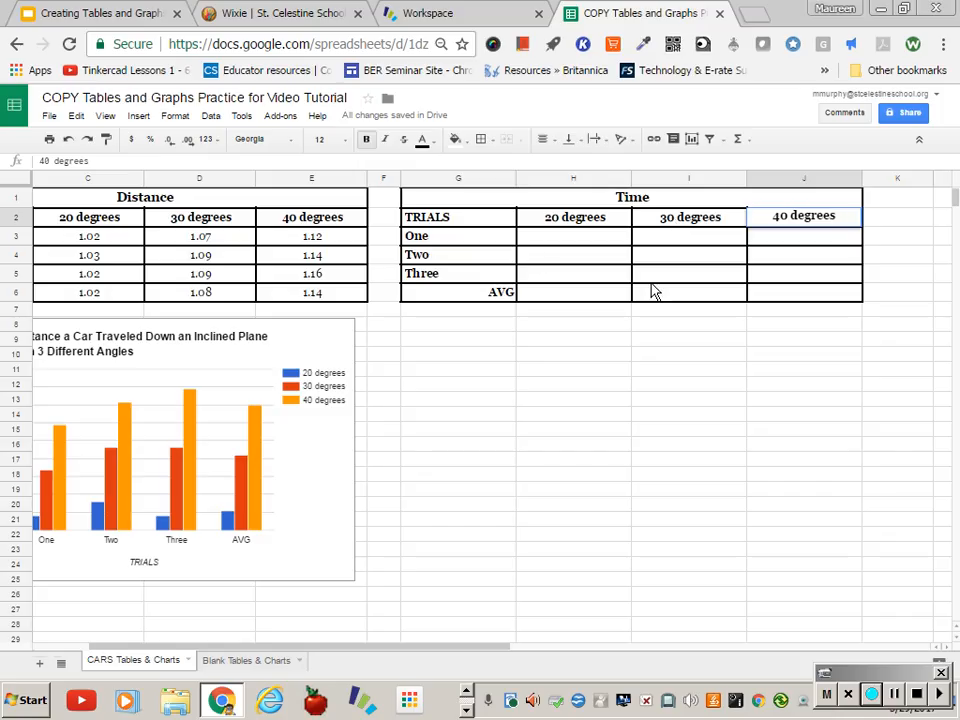
Enter the 20 degrees trial times 3.3, 3.2 and 3.6 in the Time table's cells H3 to H5
left_click(565, 237)
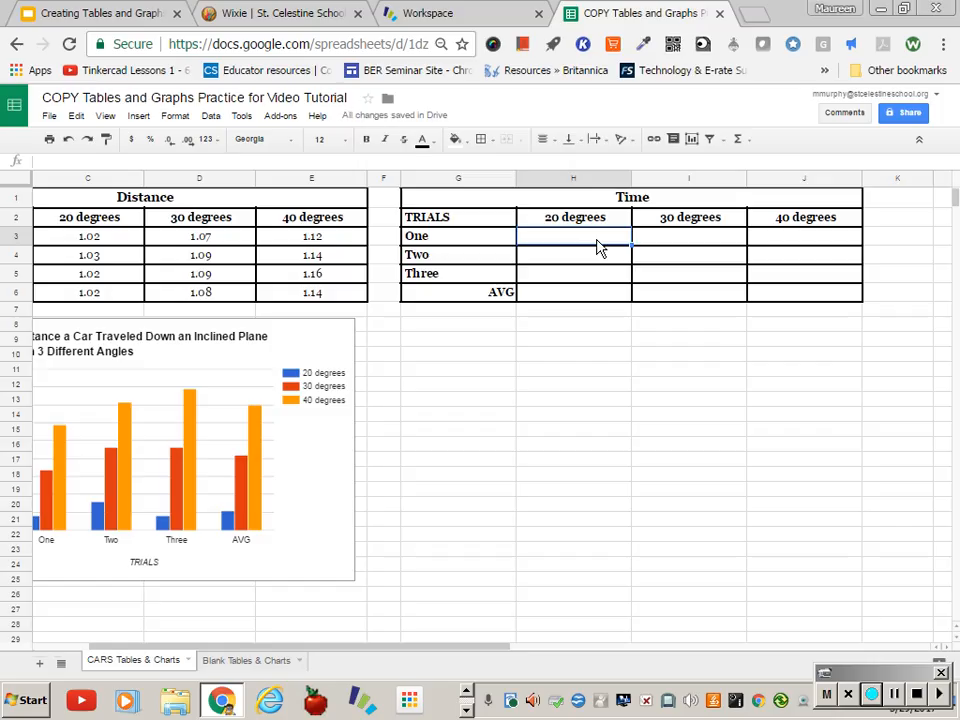
type("3.3")
key("Return")
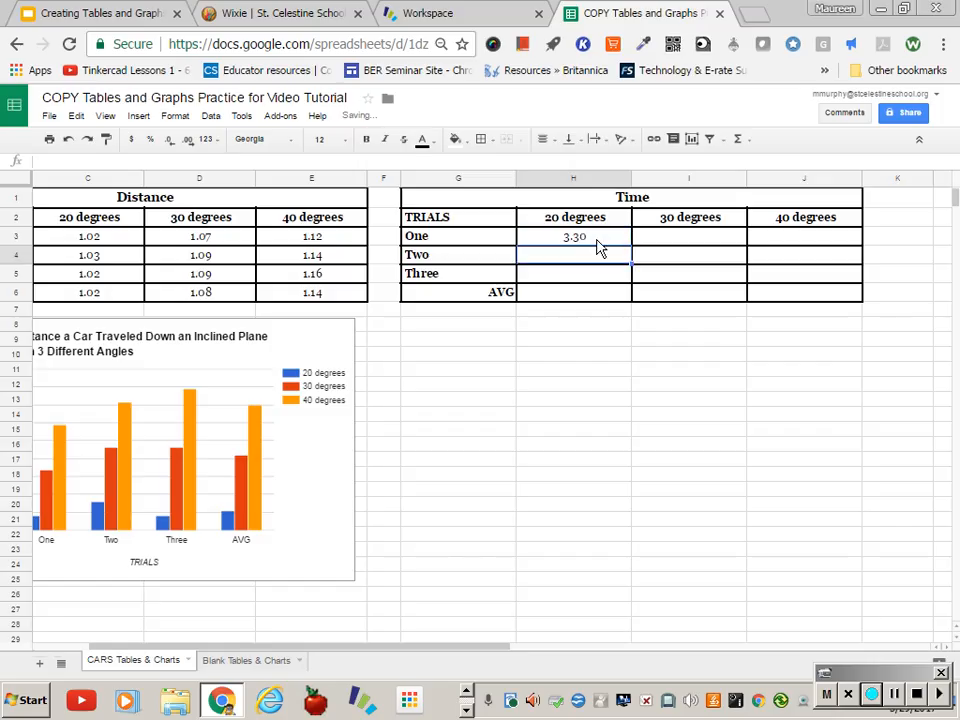
type("3")
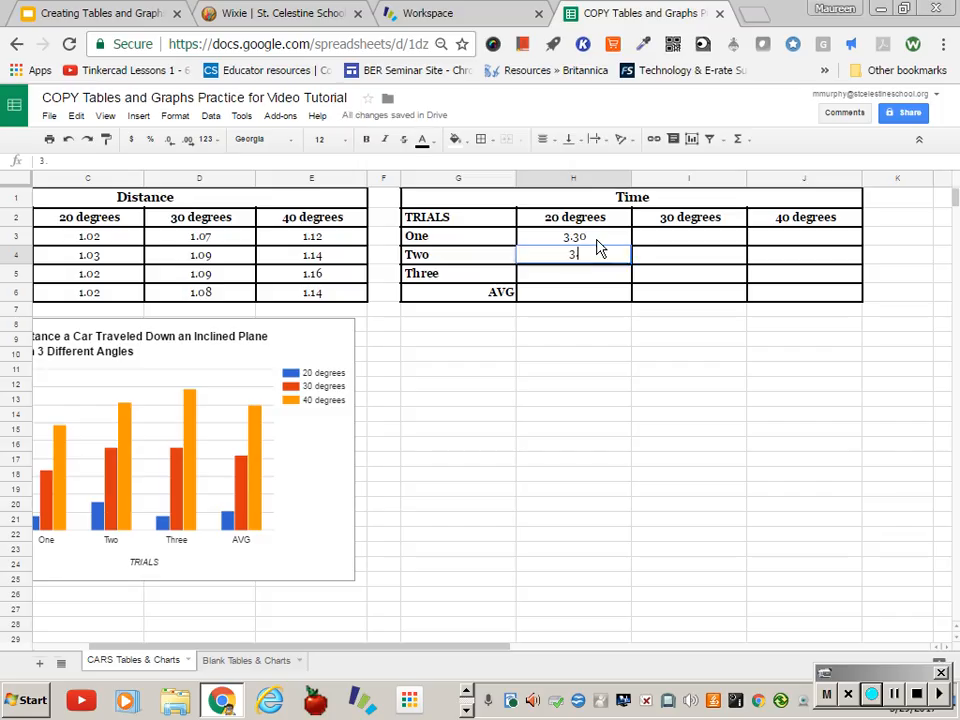
type(".2")
key("Return")
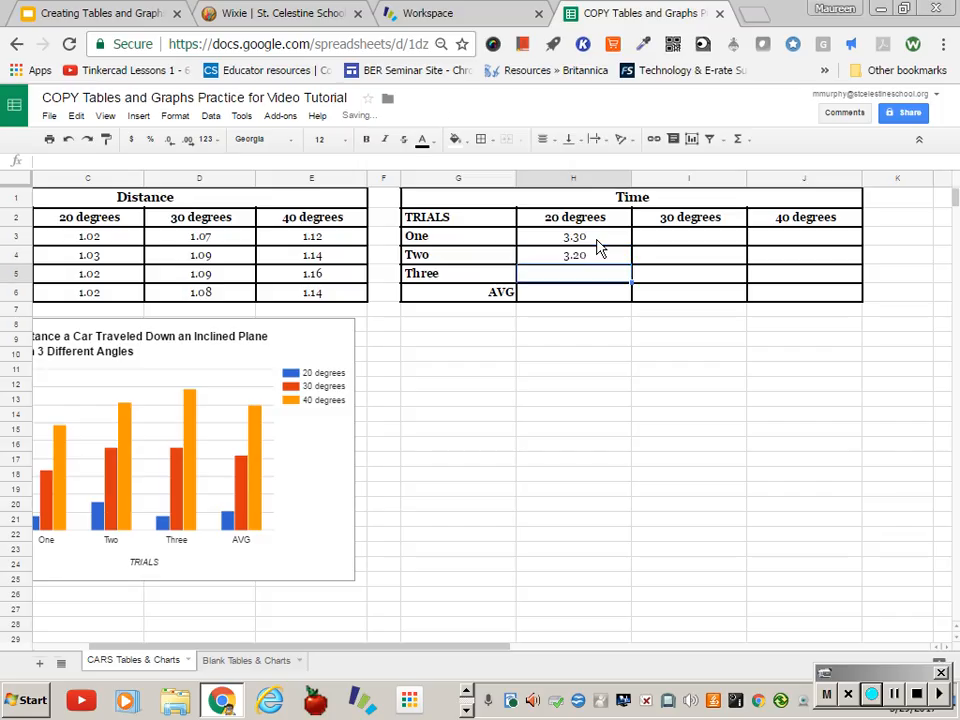
type("3.6")
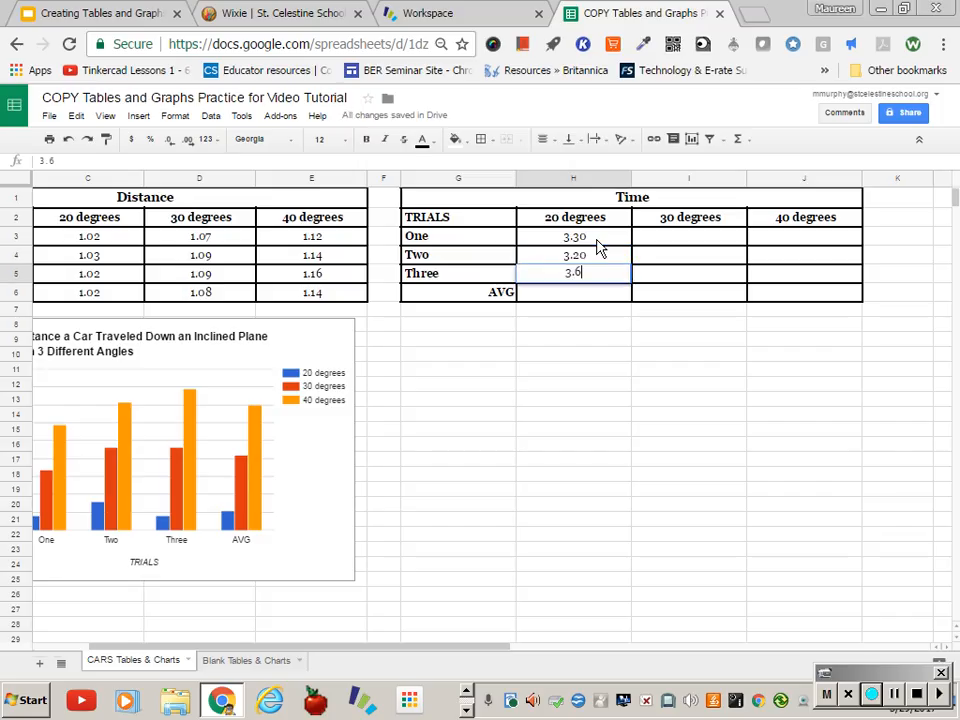
key("Return")
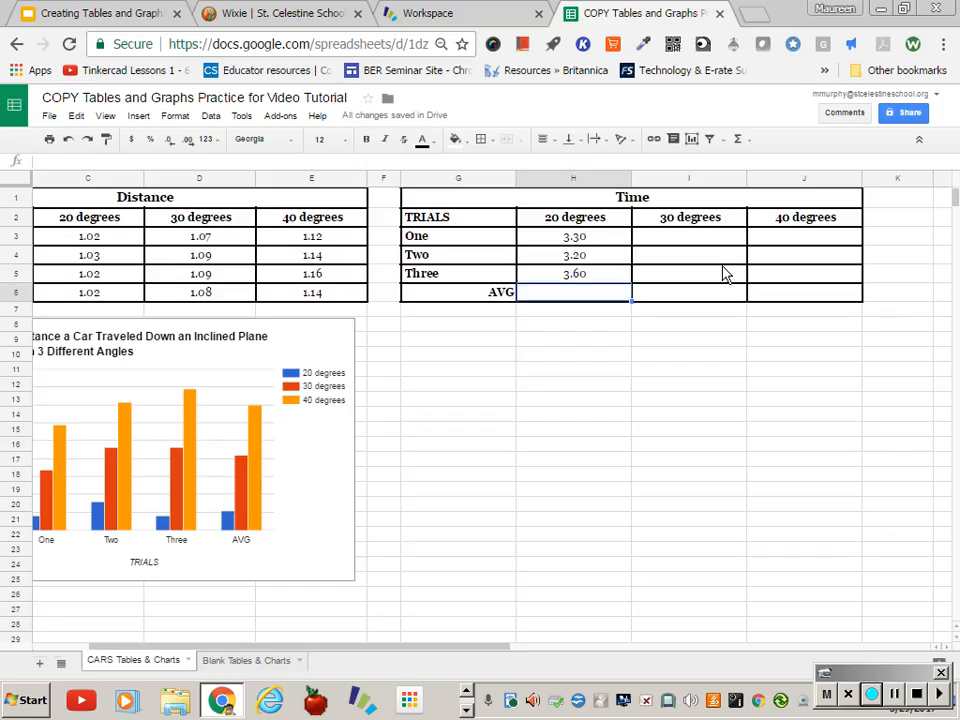
Average the 20 degrees times in the Time table's AVG cell H6 with =AVERAGE(H3:H5)
left_click(740, 140)
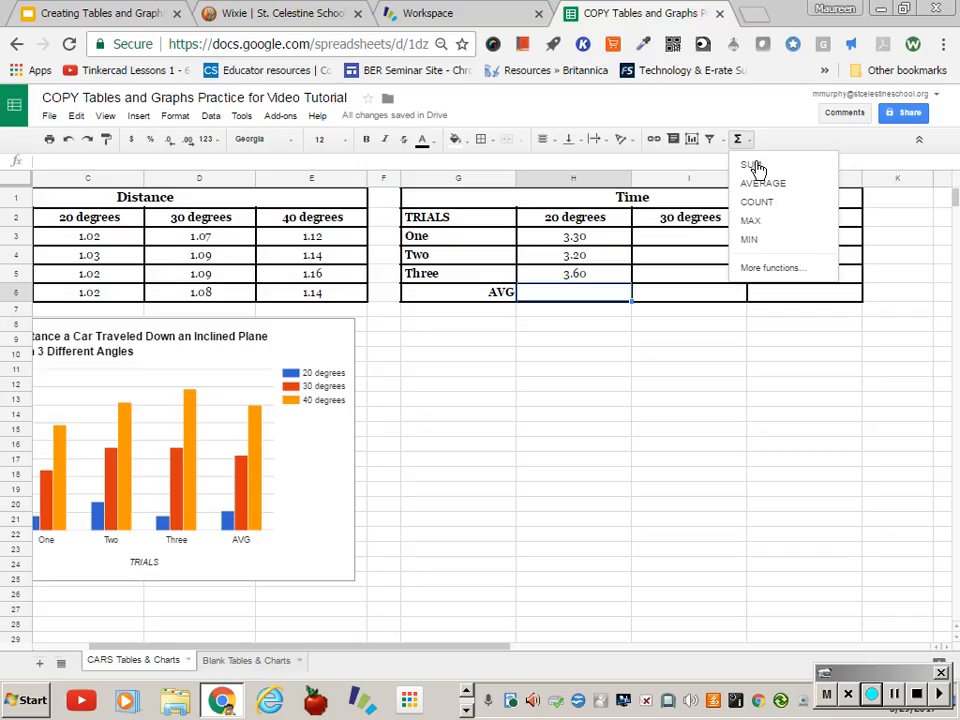
left_click(762, 188)
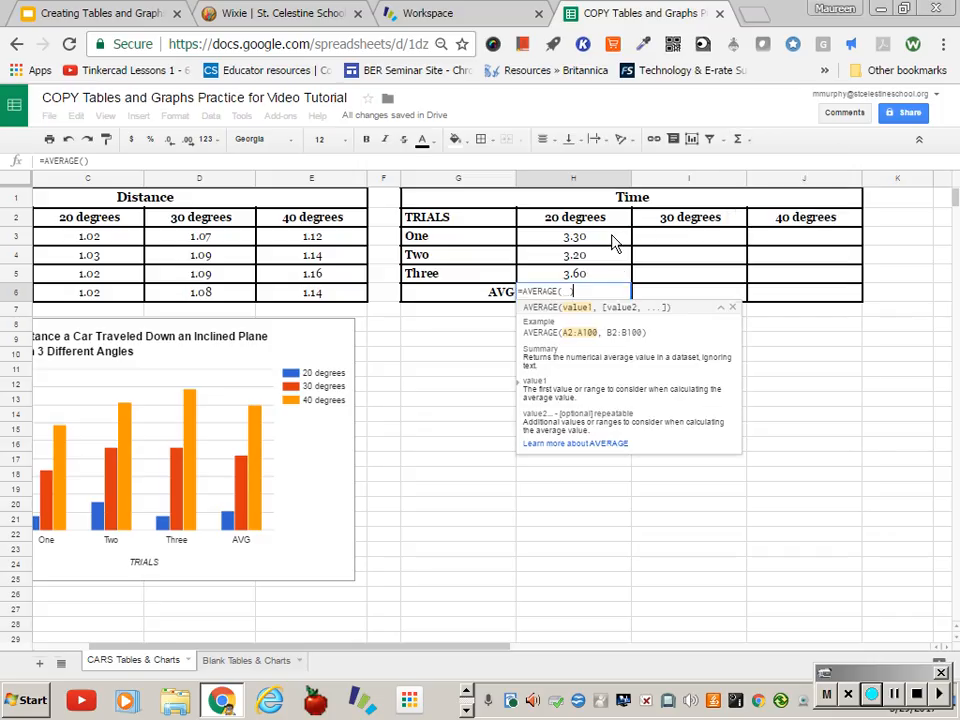
left_click_drag(613, 244, 618, 277)
key("Return")
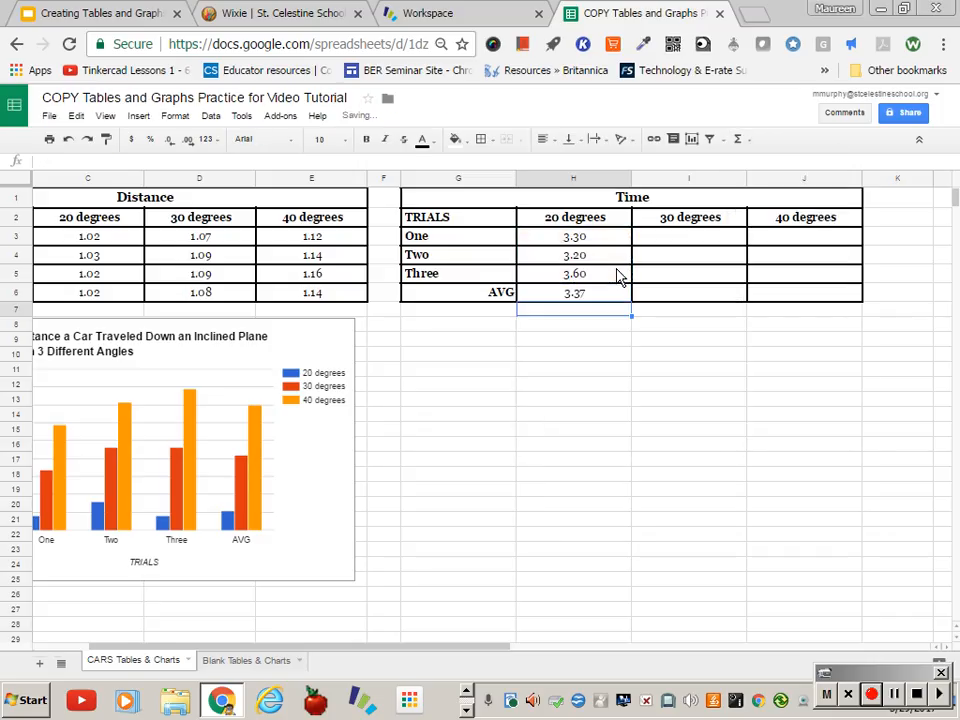
Enter the 30 degrees trial times 3.1, 3 and 3.09 in the Time table's cells I3 to I5
left_click(665, 242)
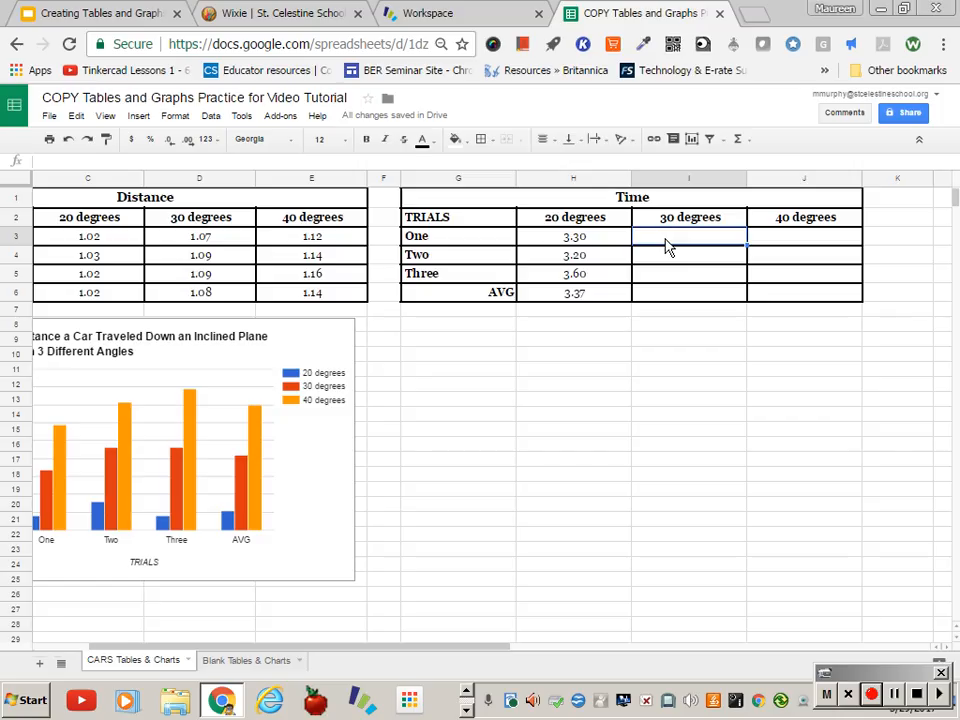
type("3.1")
key("Return")
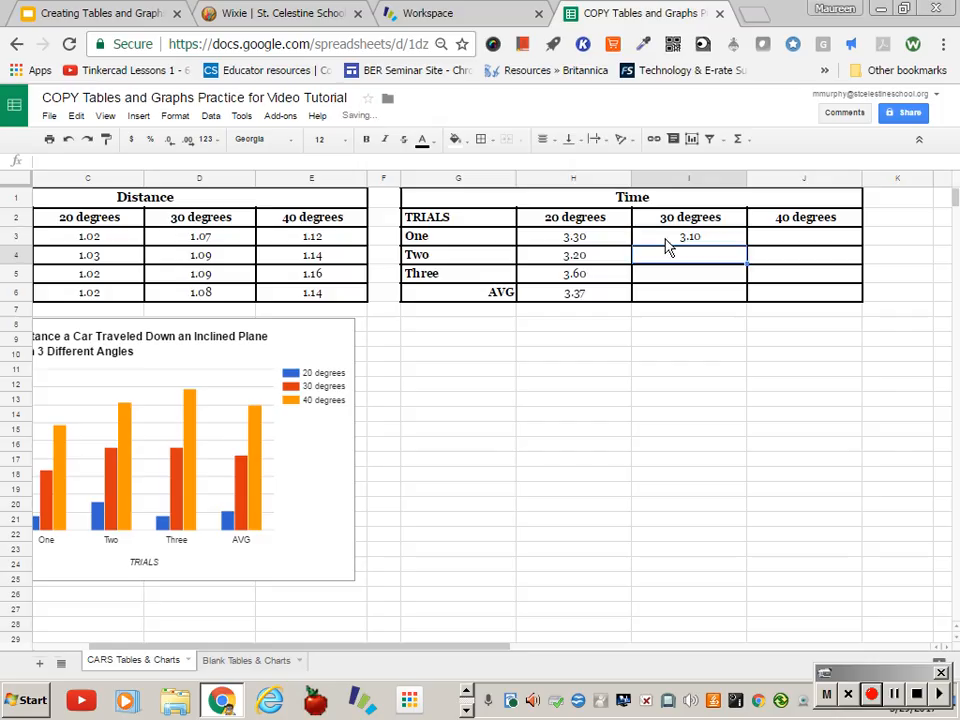
type("3")
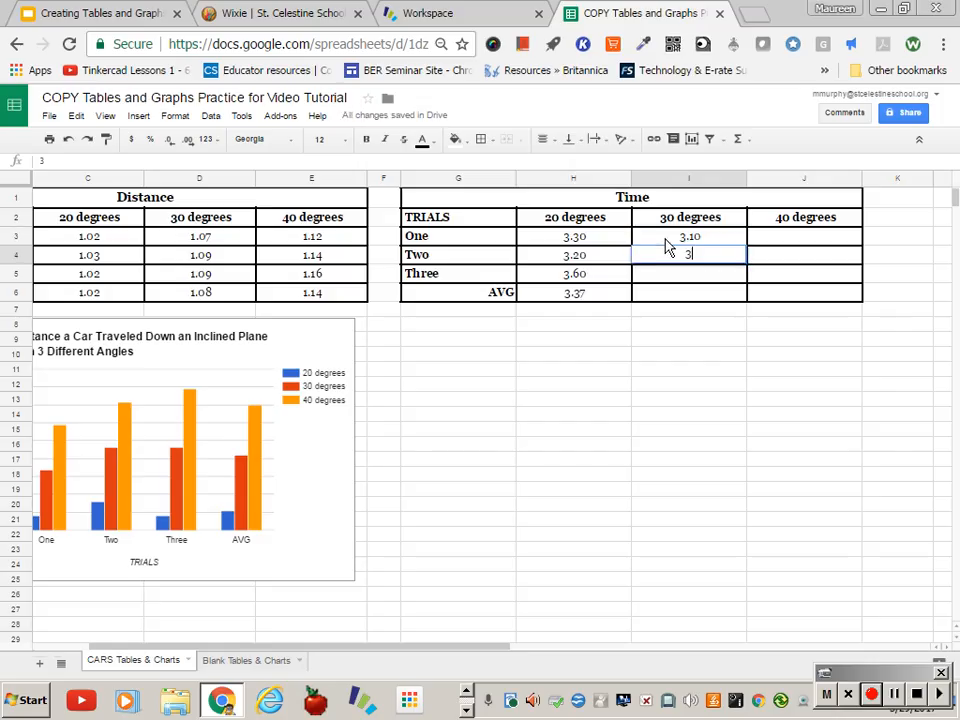
key("Return")
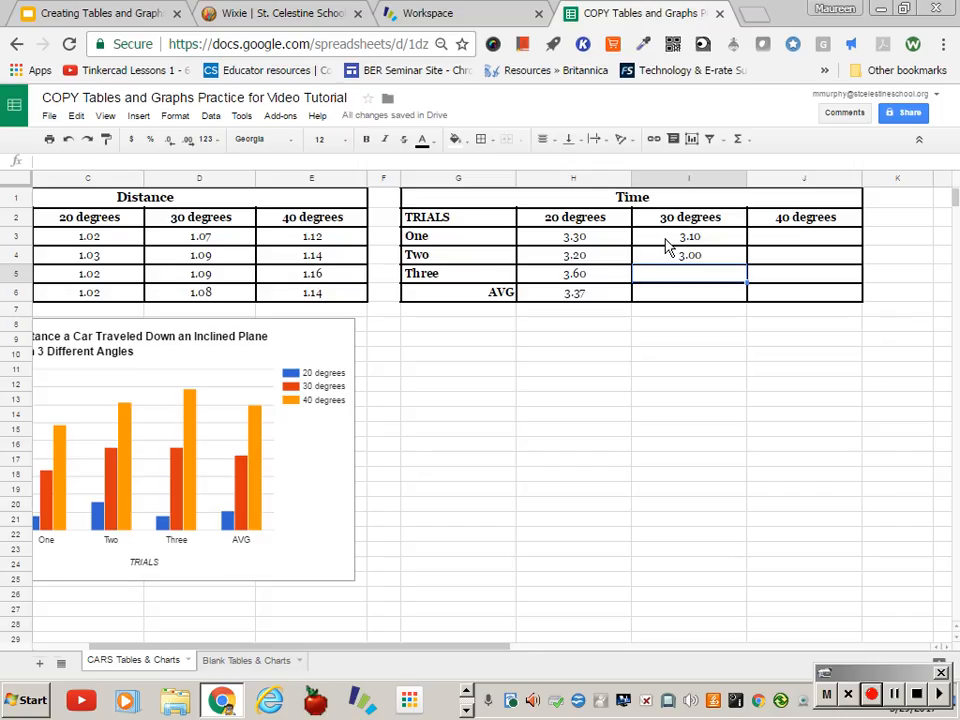
type("3.09")
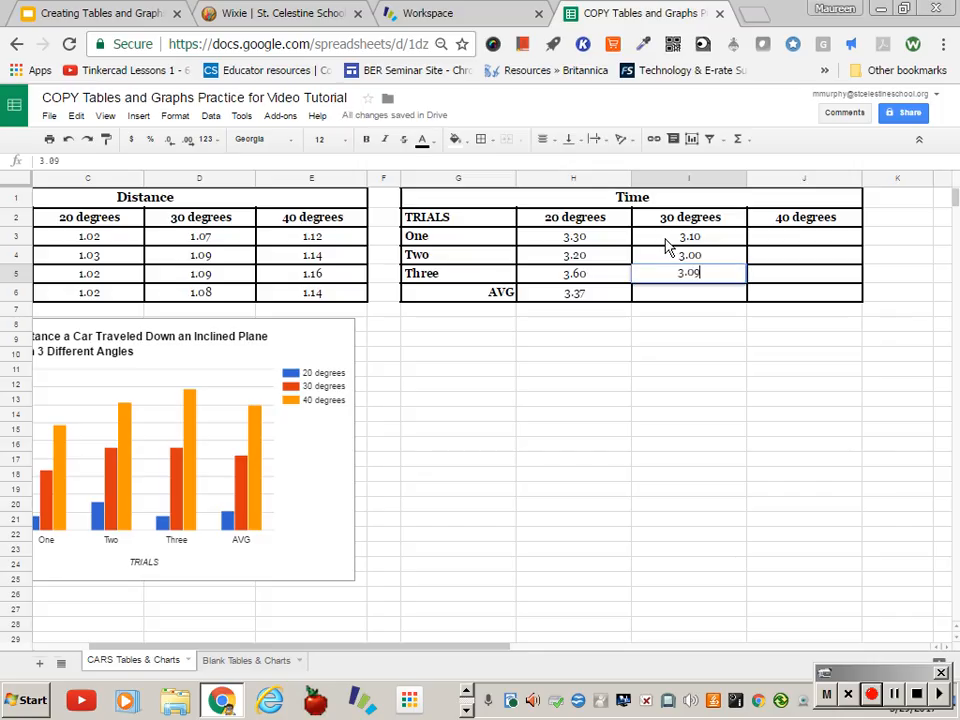
key("Return")
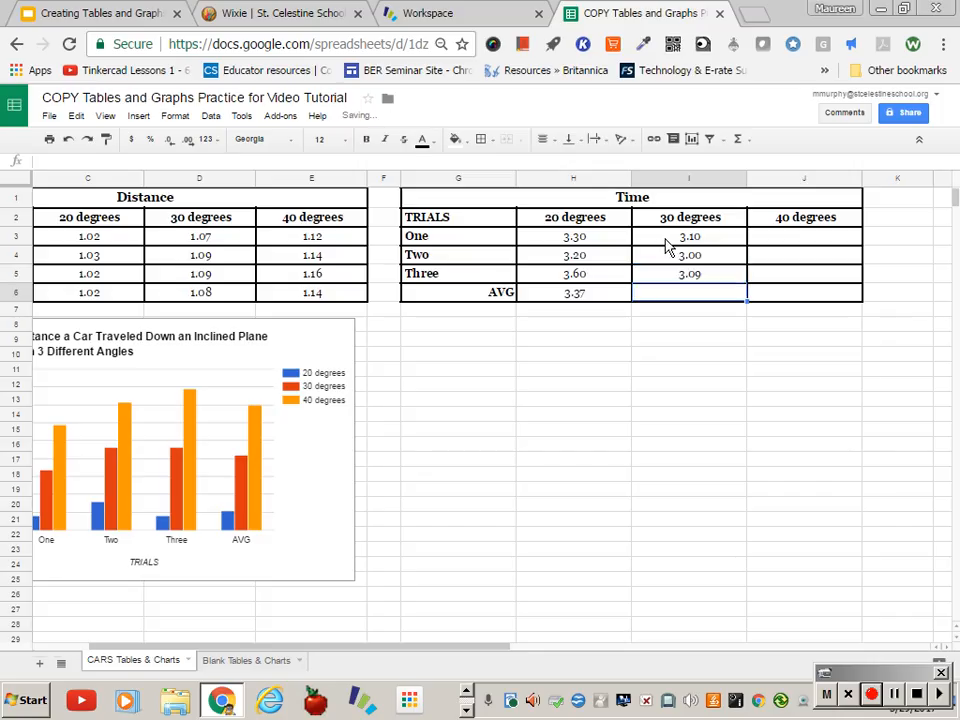
Fill the average formula from H6 across into the Time table's 30 degrees AVG cell I6
left_click(614, 297)
key("ctrl+c")
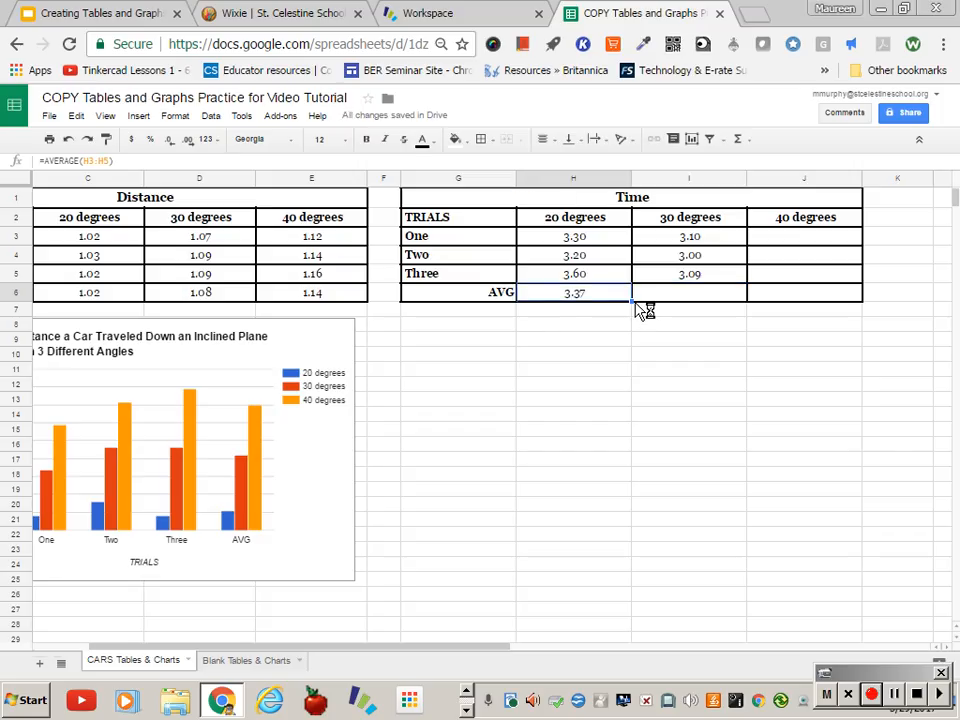
left_click_drag(722, 306, 737, 296)
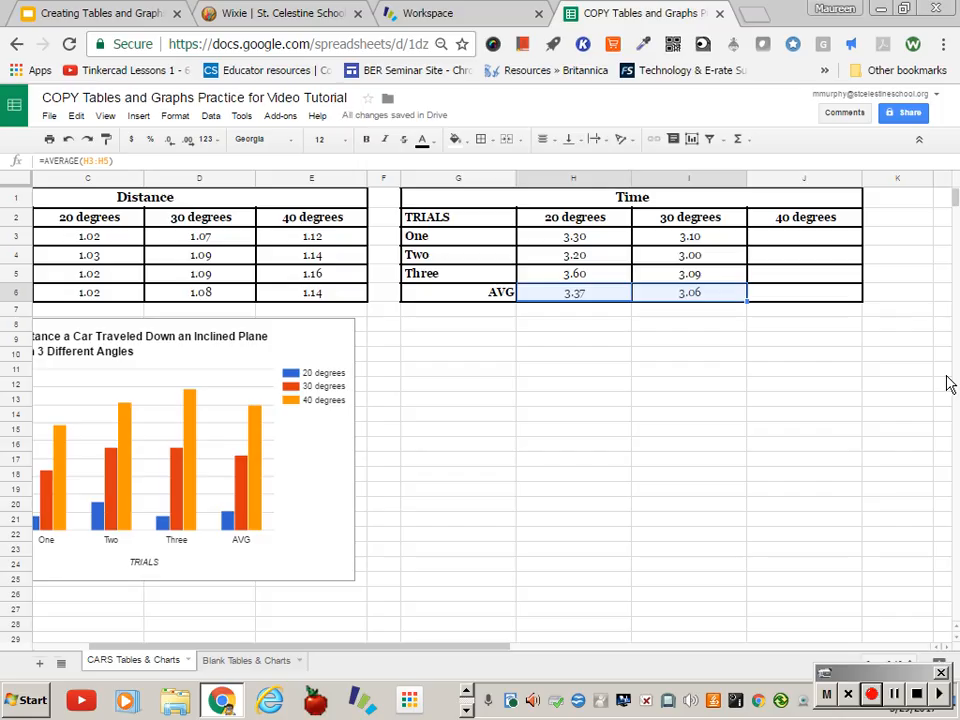
Enter the 40 degrees times 2.98, 2.86 and 2.9 in J3 to J5 and fill the average formula from I6 into J6
left_click(806, 240)
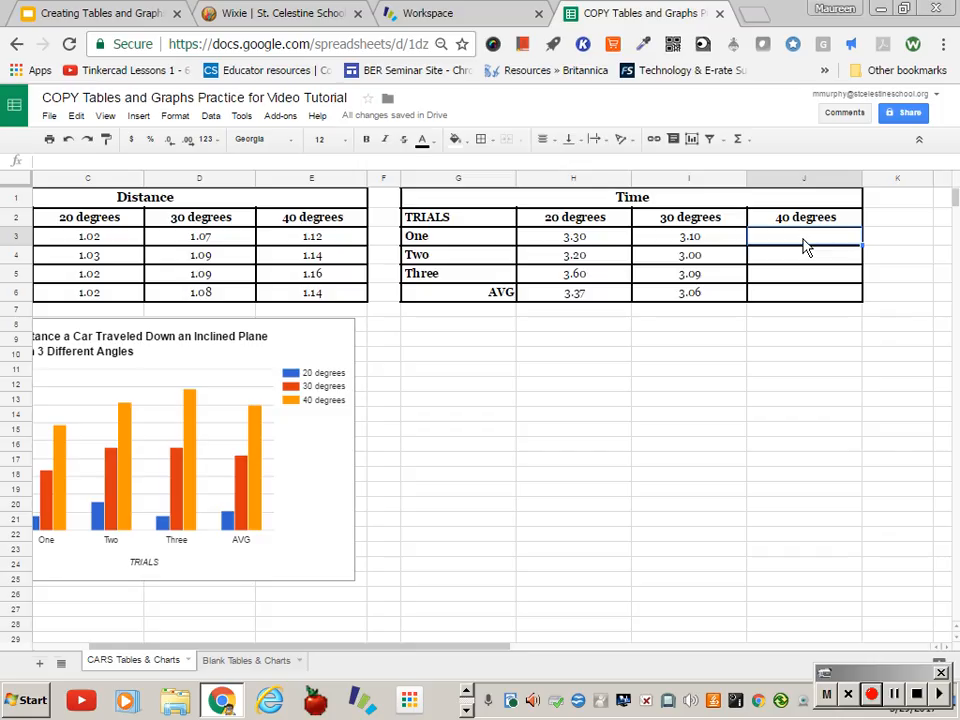
type("3.08")
key("Return")
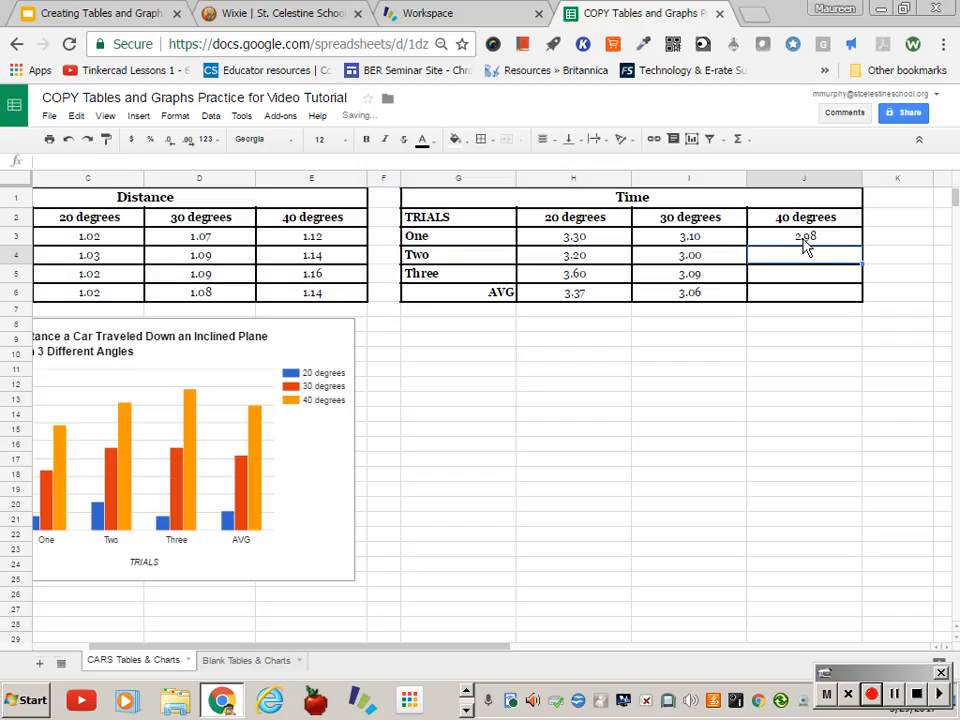
type("2")
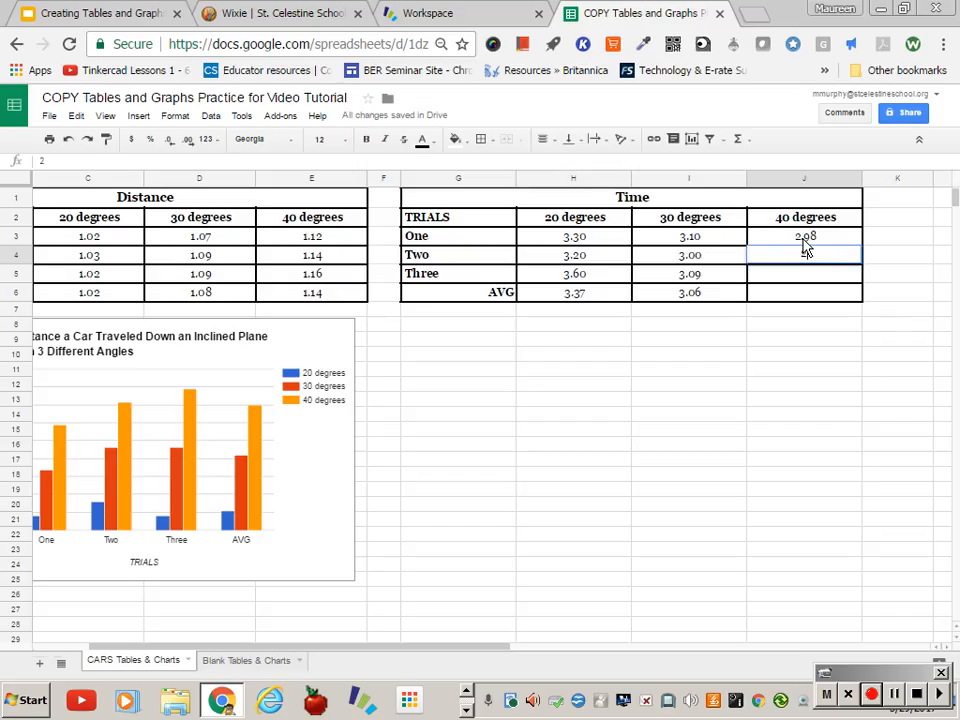
type(".86")
key("Return")
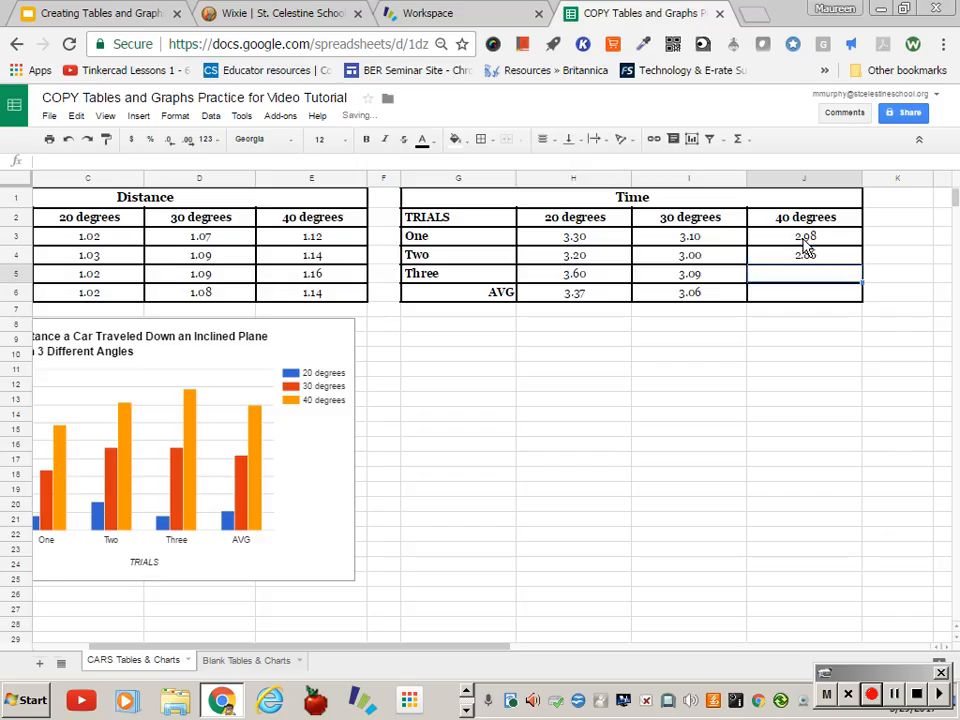
type("2.9")
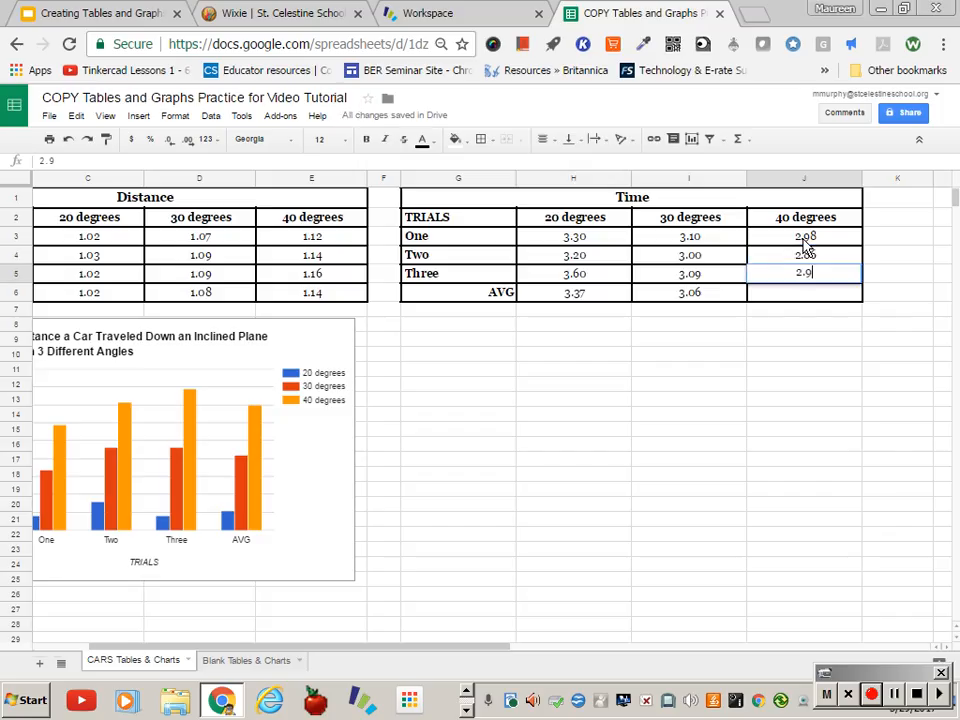
key("Return")
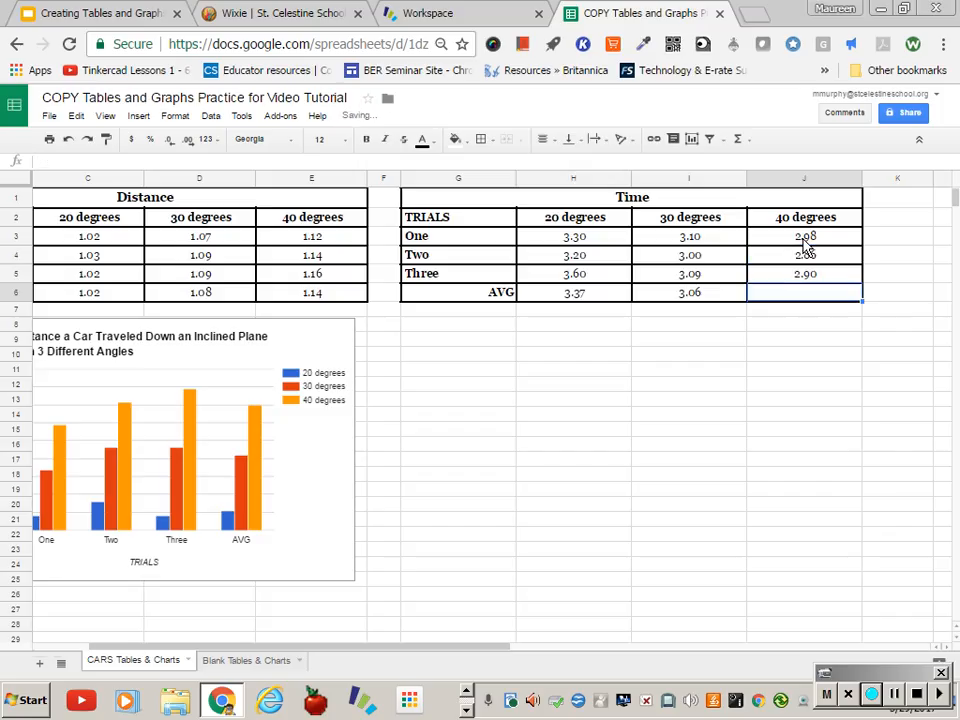
left_click(744, 305)
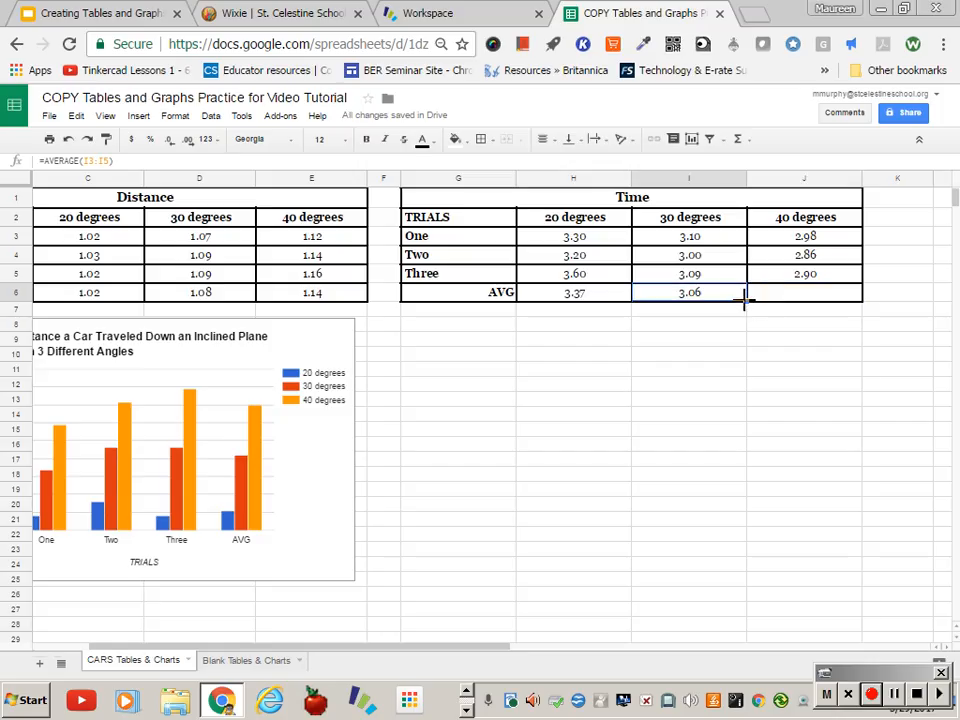
left_click_drag(747, 299, 824, 297)
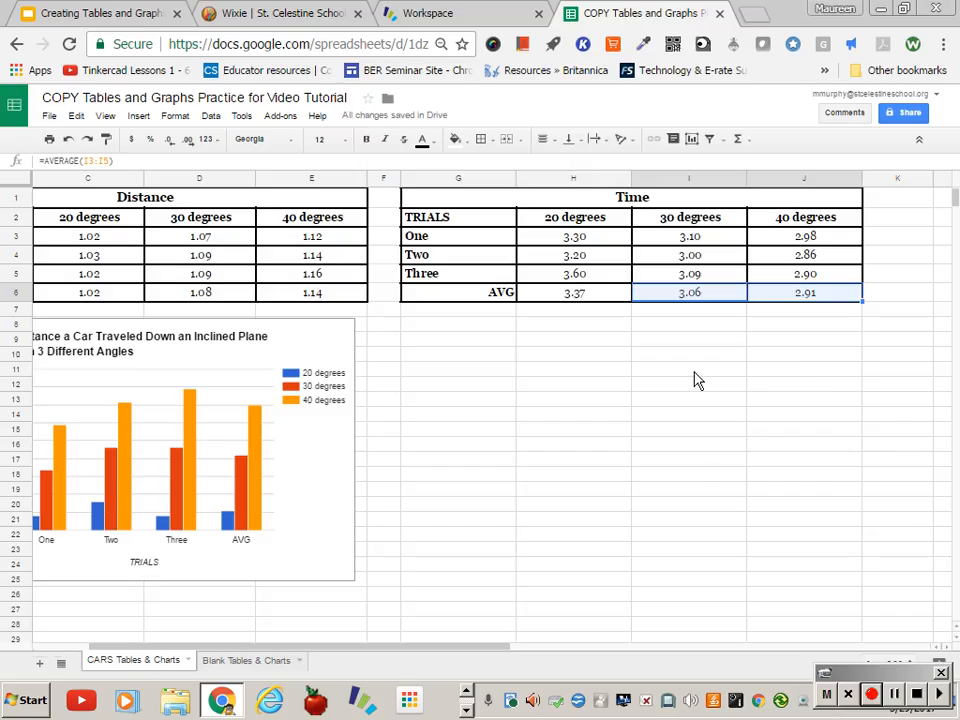
Start a column chart from the Time table's range G2:J6, with the AVG row included in the charted data
left_click_drag(458, 219, 804, 309)
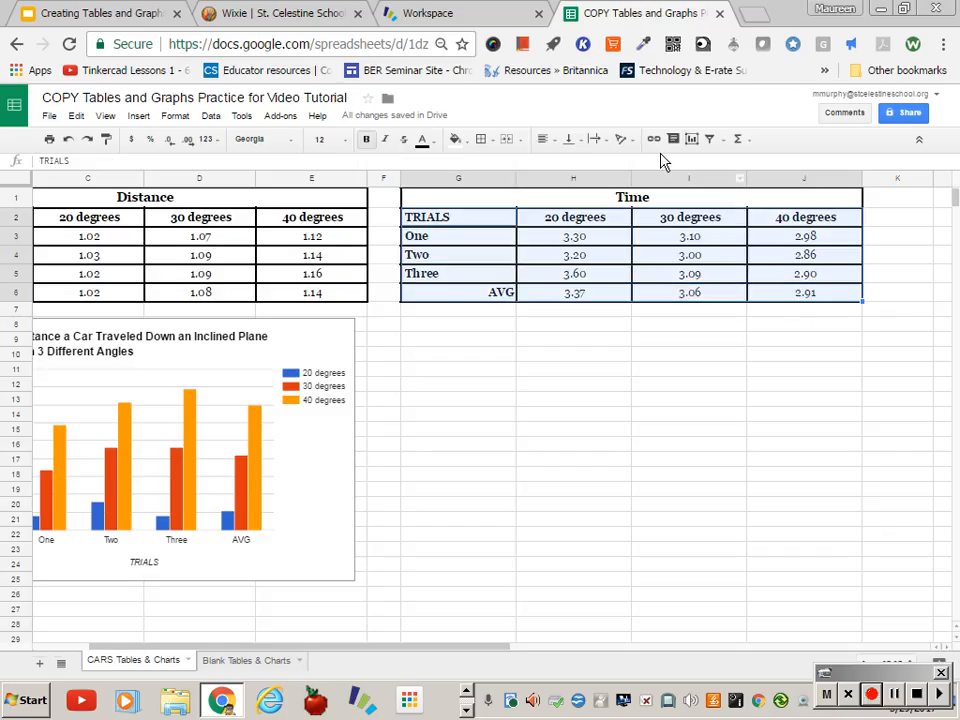
left_click(692, 141)
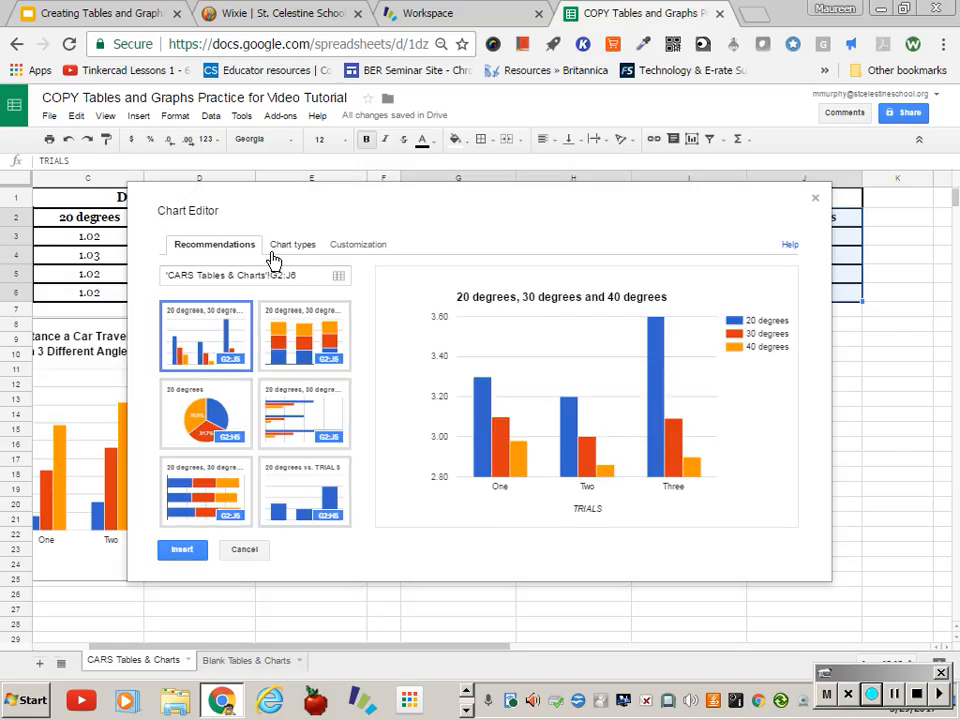
left_click(337, 283)
left_click(184, 291)
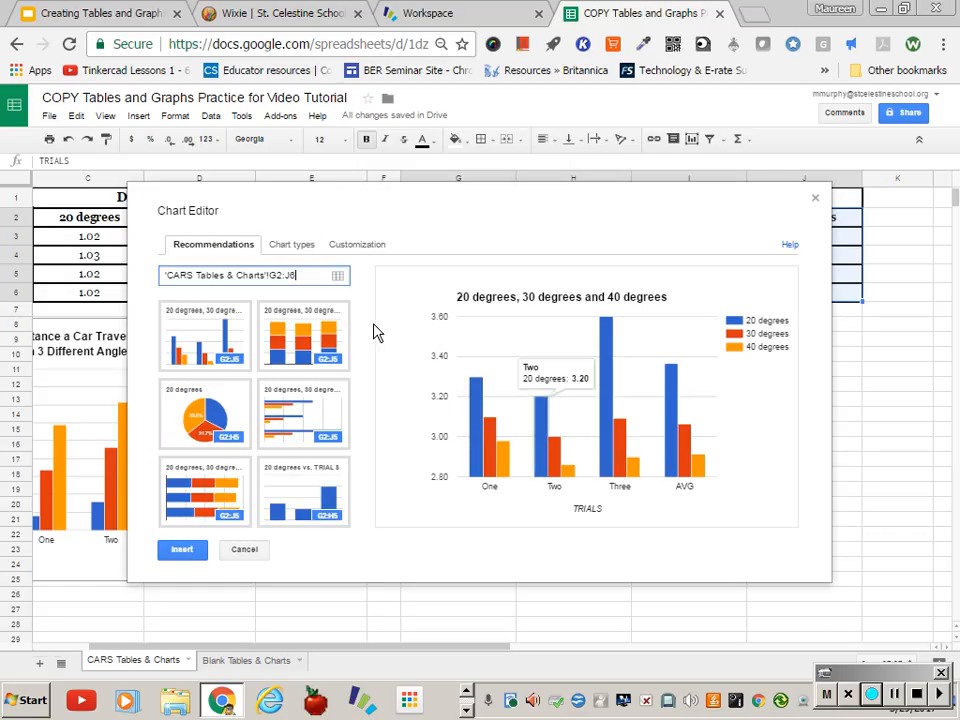
Set the chart title to "Time a Car Traveled Down an Inclined Plane with 3 Different Angles"
left_click(348, 248)
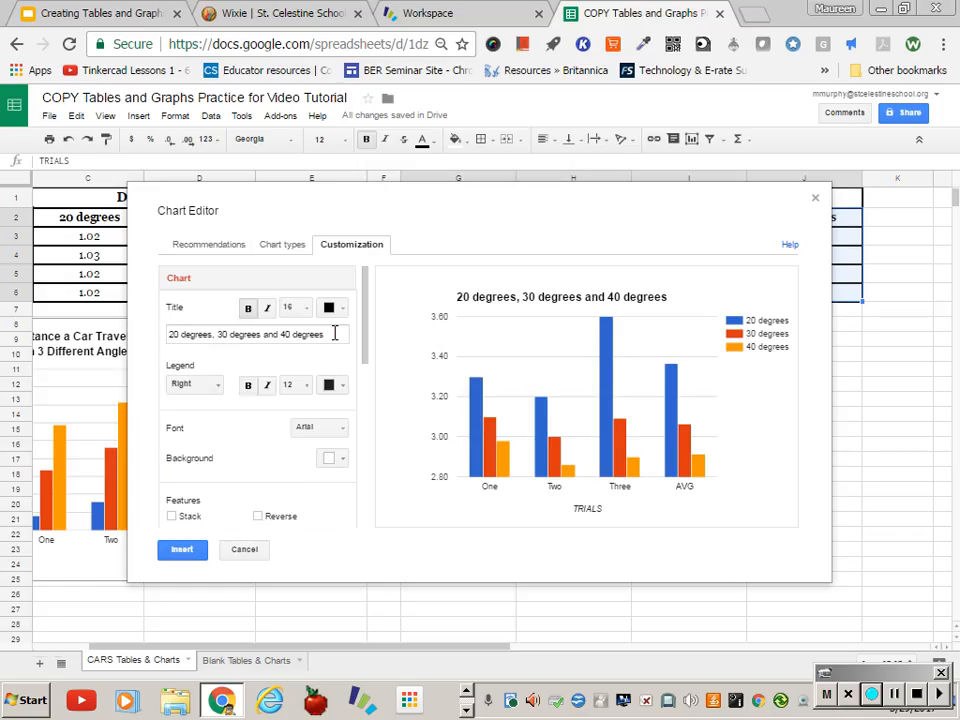
left_click_drag(345, 334, 30, 376)
type("Time ")
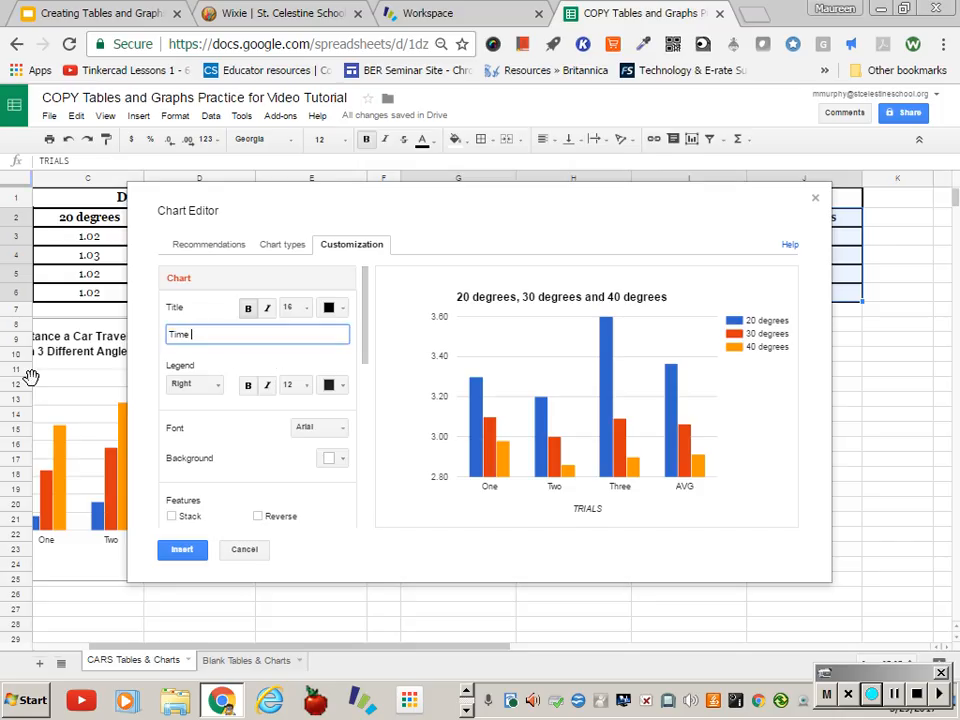
type("a Car Traveled Down an Inclined")
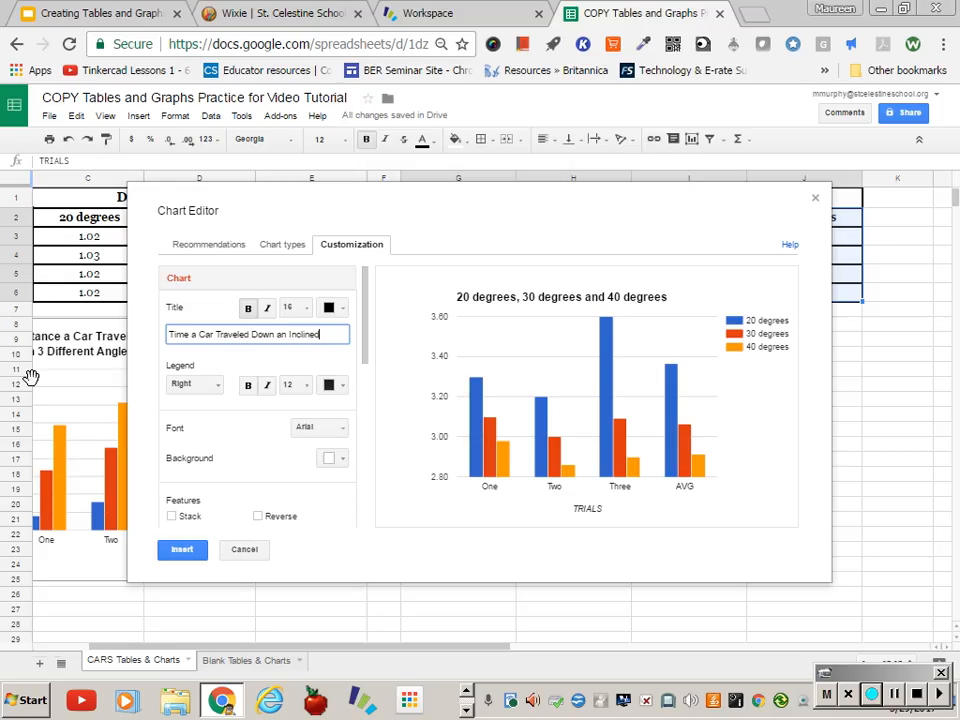
type(" Plane with")
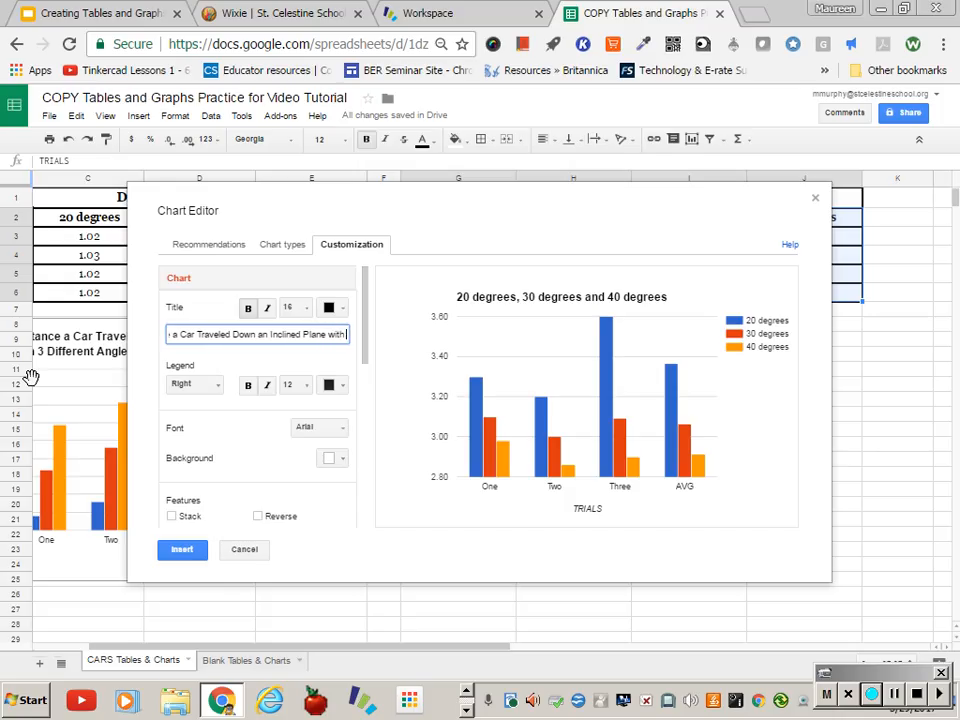
type(" 3 Different Angle")
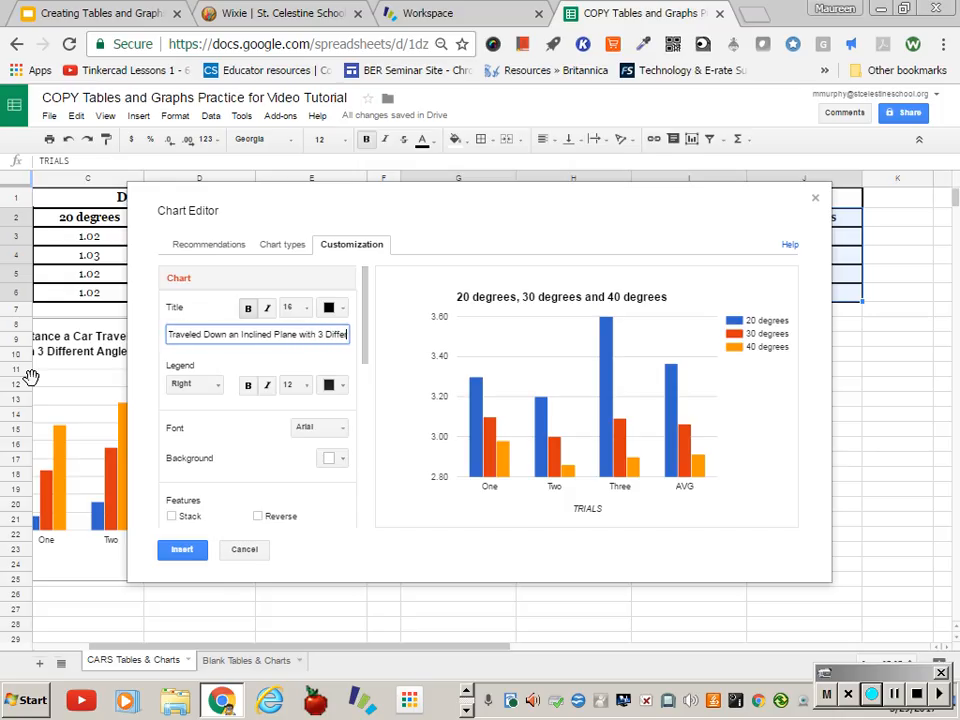
type("s")
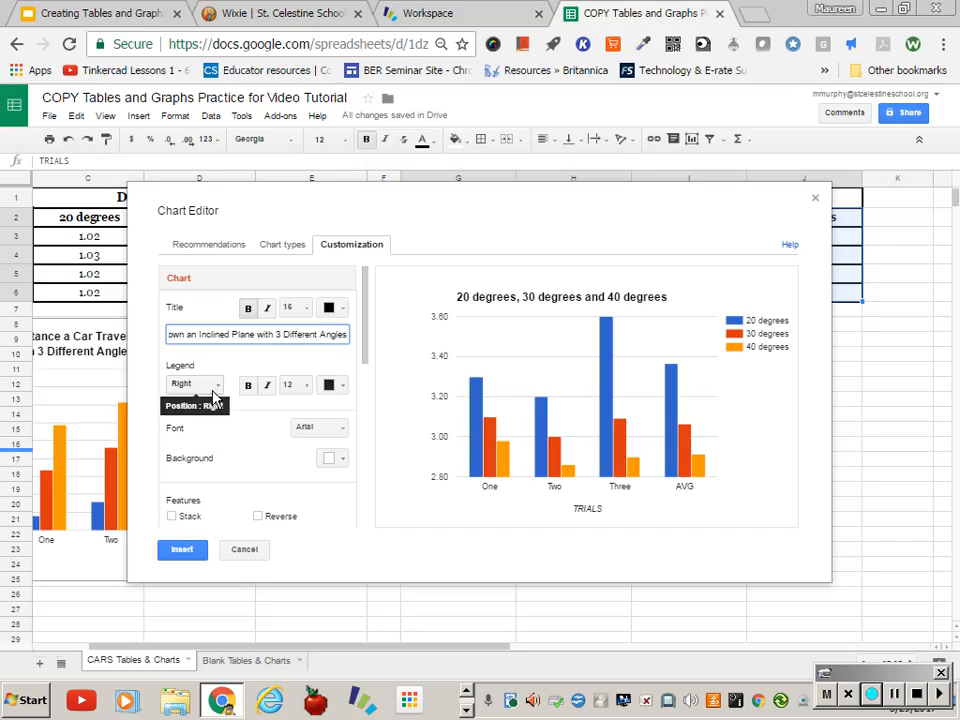
Title the chart's left vertical axis "Seconds"
scroll(212, 397, "down", 3)
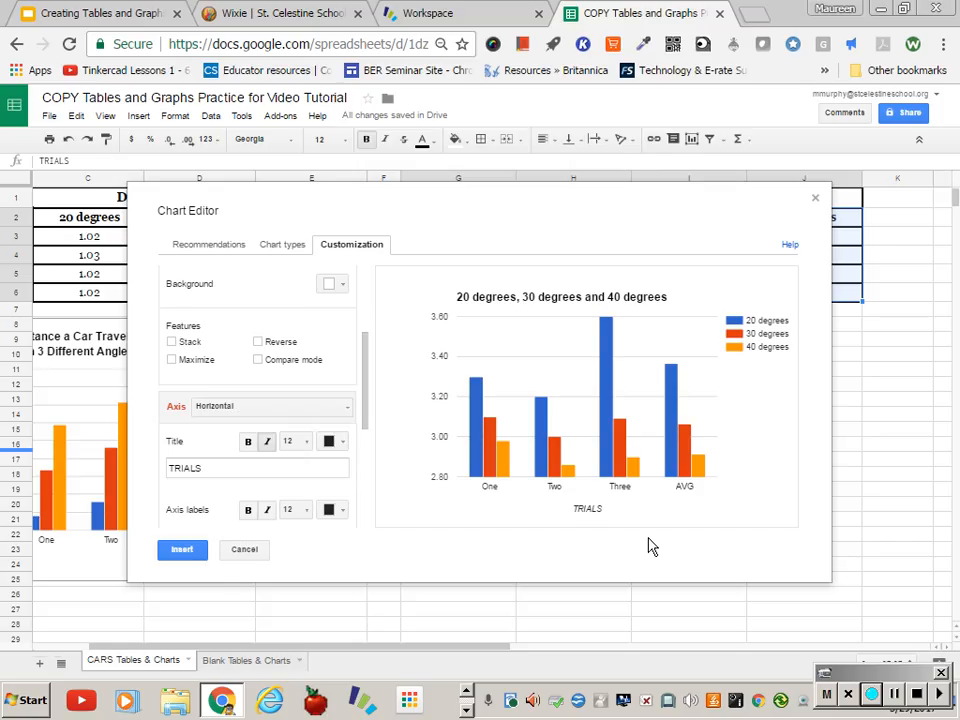
left_click(350, 414)
left_click(315, 456)
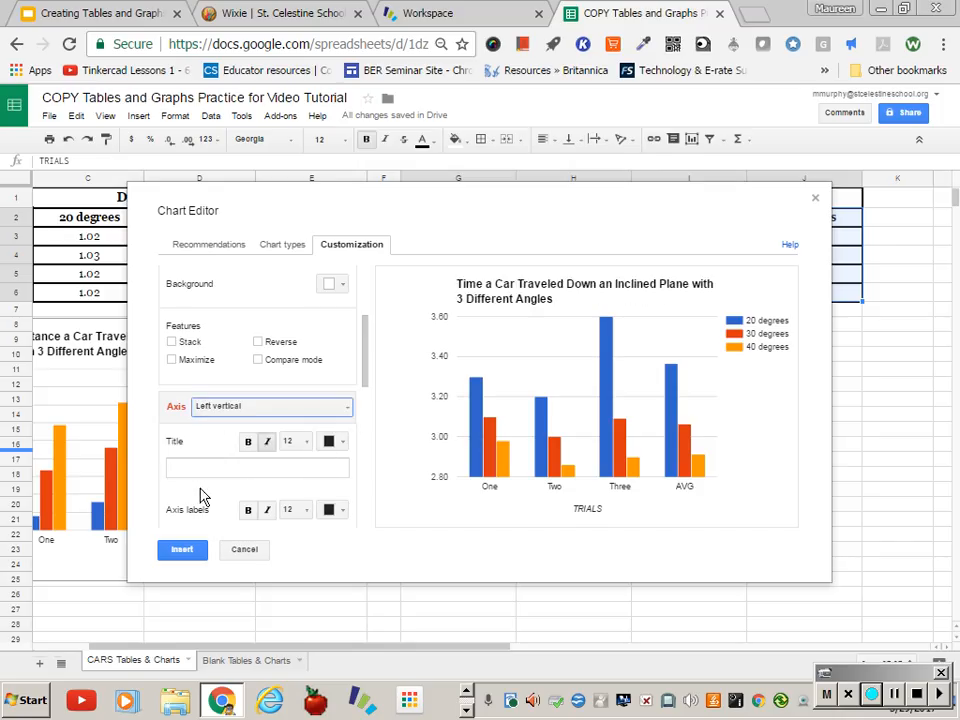
left_click(222, 472)
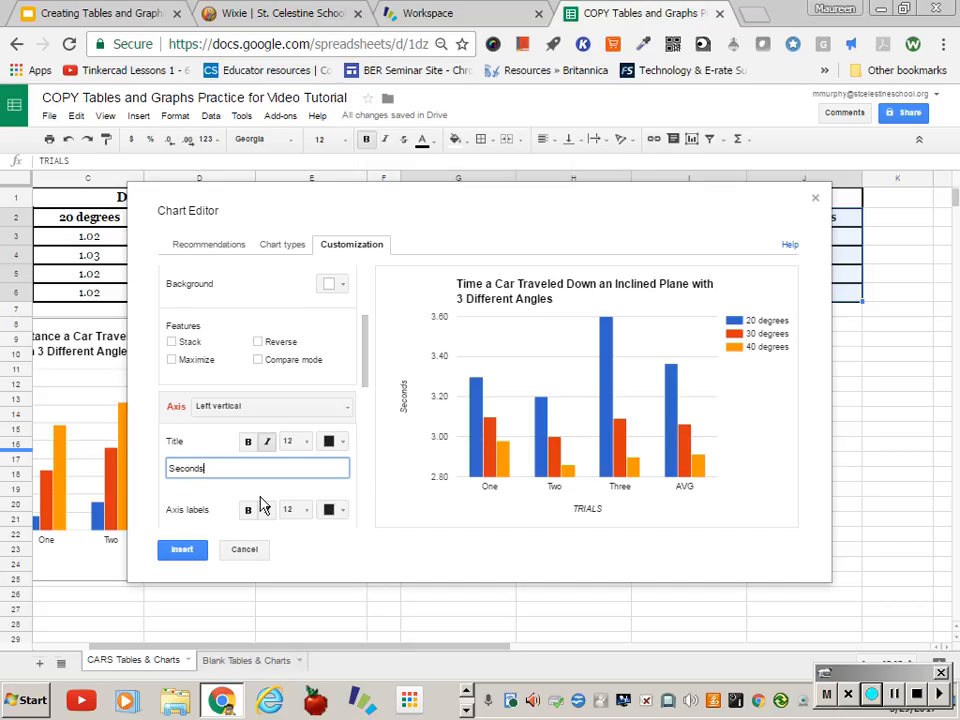
Set the left vertical axis's major gridlines to 10 and insert the chart into the sheet
scroll(262, 505, "down", 2)
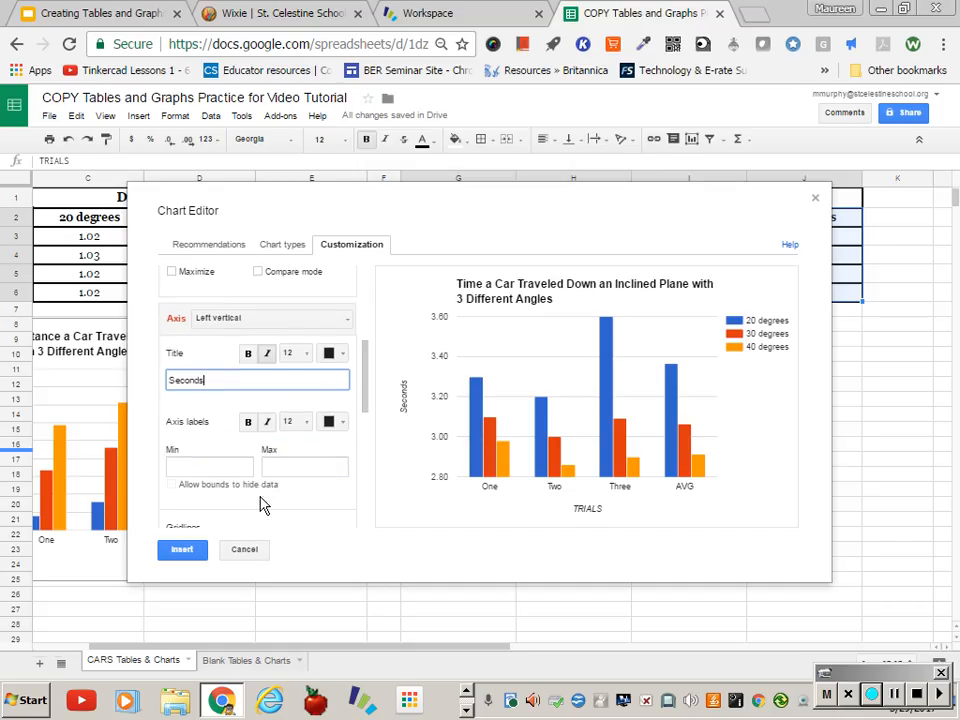
scroll(262, 505, "down", 2)
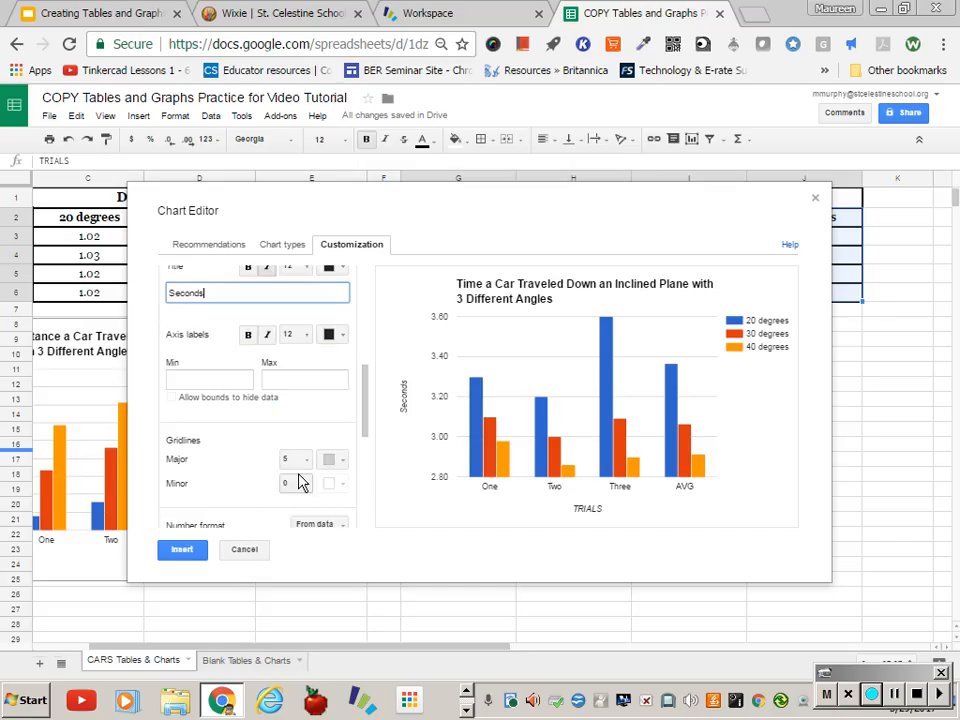
left_click(306, 460)
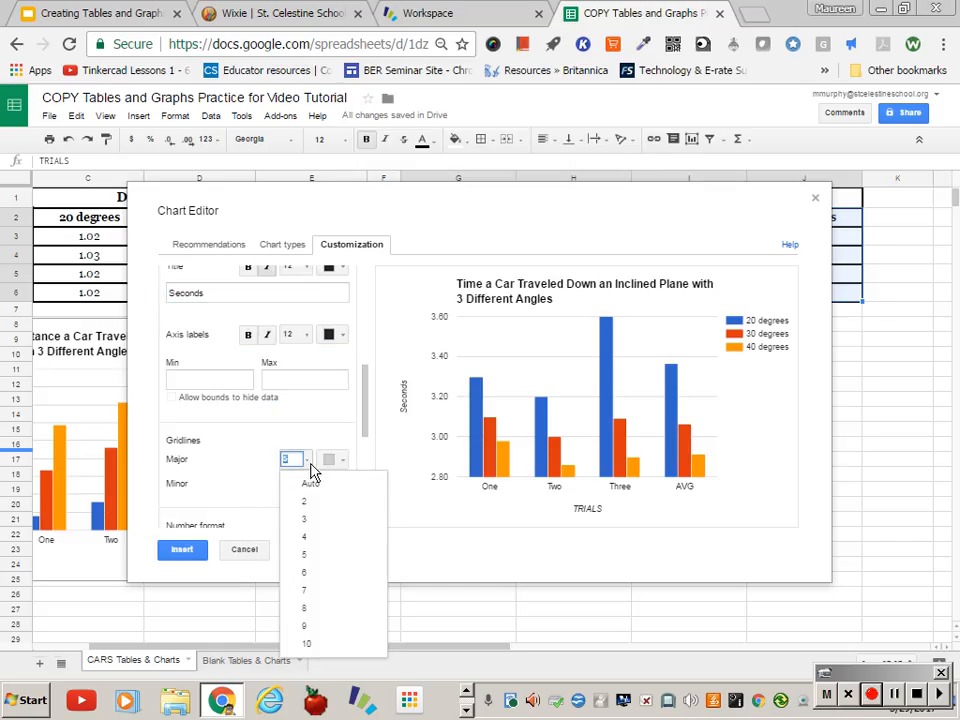
left_click(318, 644)
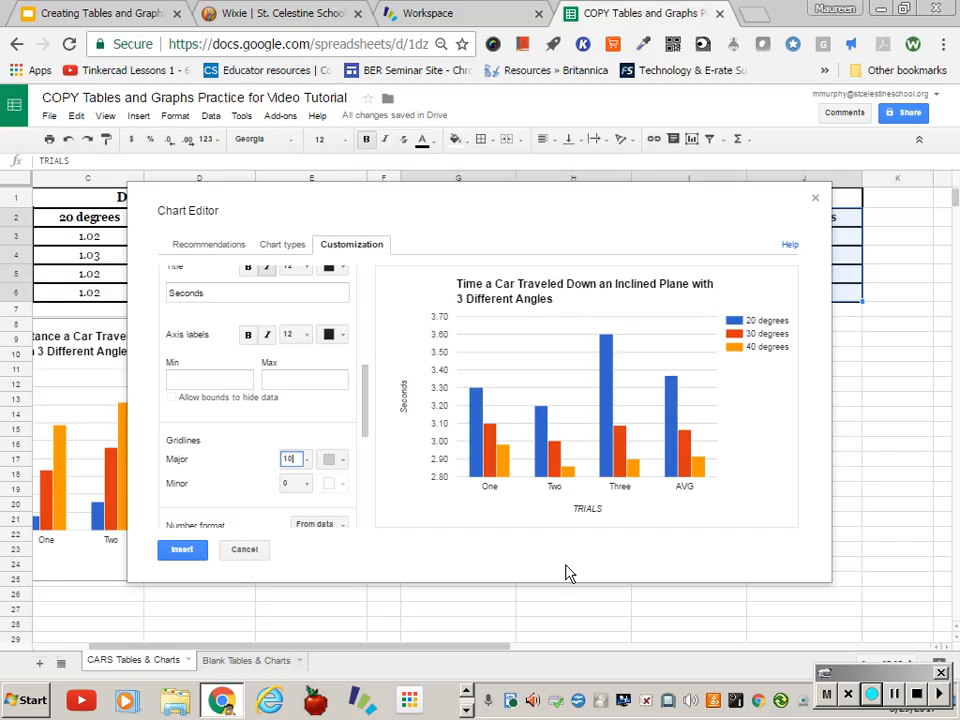
left_click(180, 550)
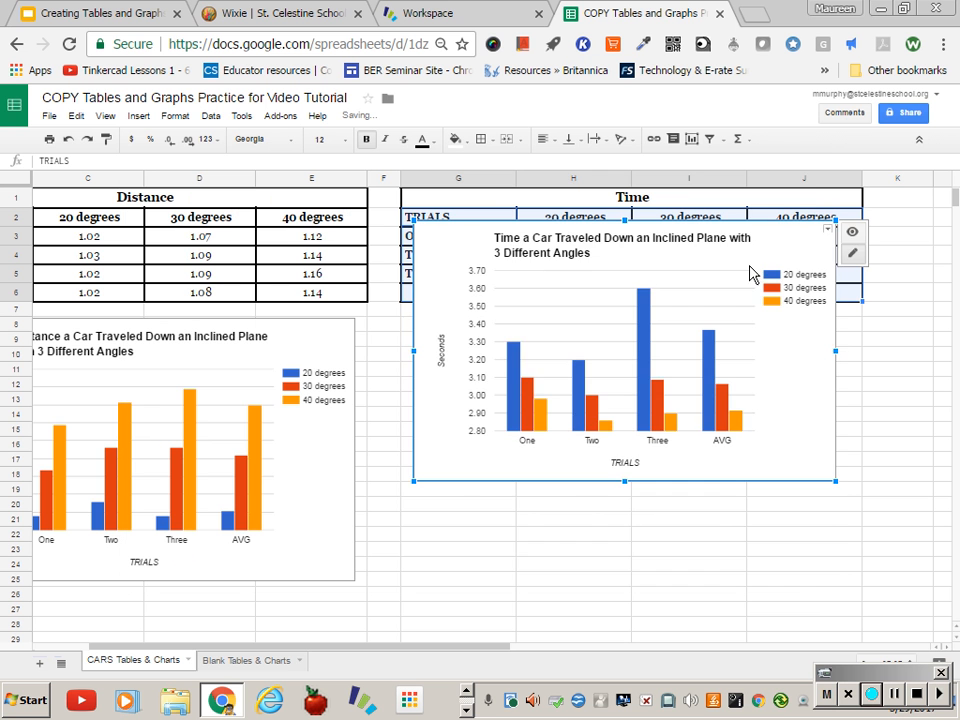
Move the time chart below the Time table to about rows 8 to 25, level with the distance chart, and deselect it
left_click_drag(790, 410, 812, 353)
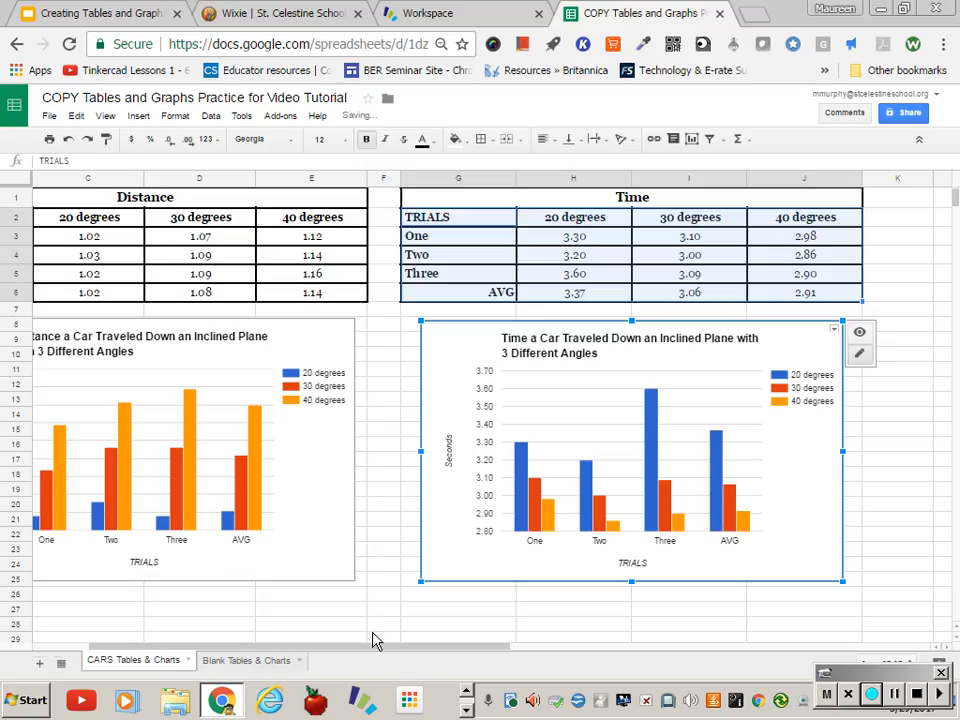
key("ctrl+a")
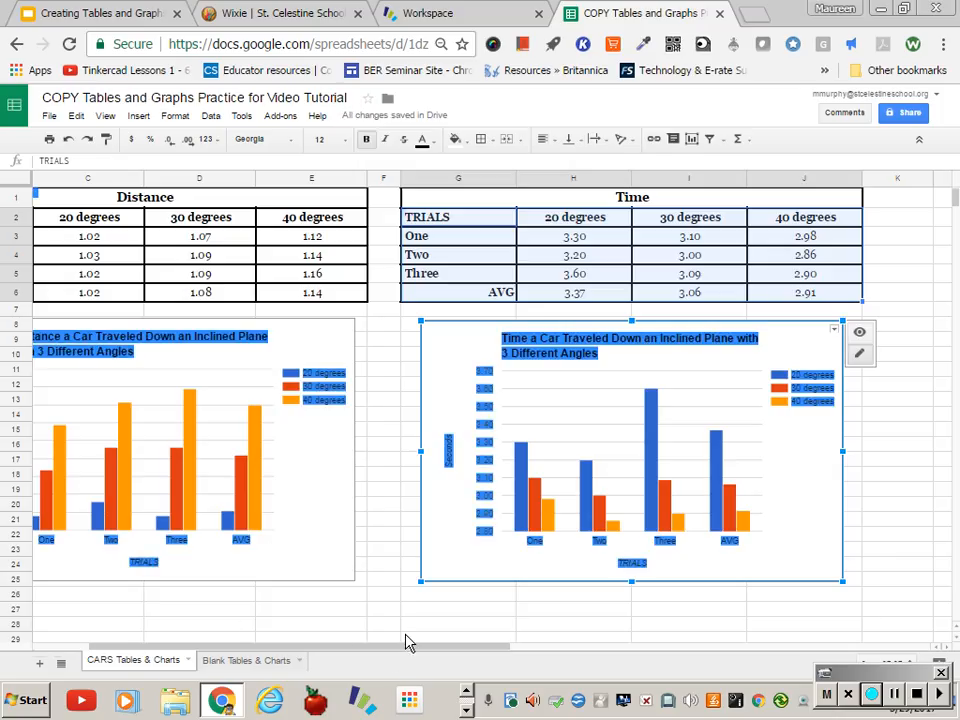
left_click(198, 595)
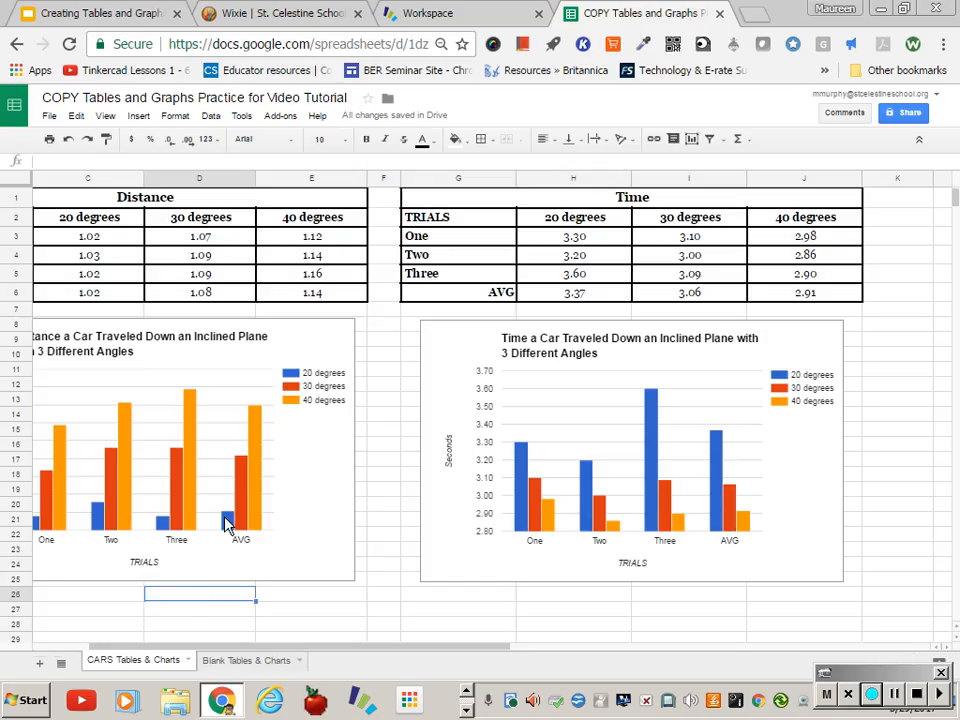